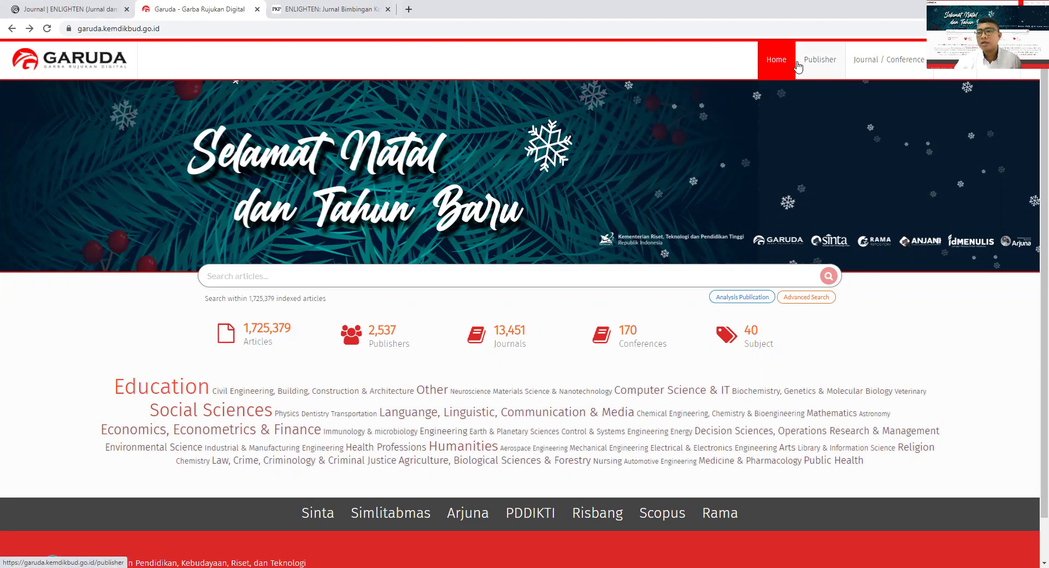
- Open Garuda's New Journal Suggestion form from the home page's Suggest link
left_click(1003, 60)
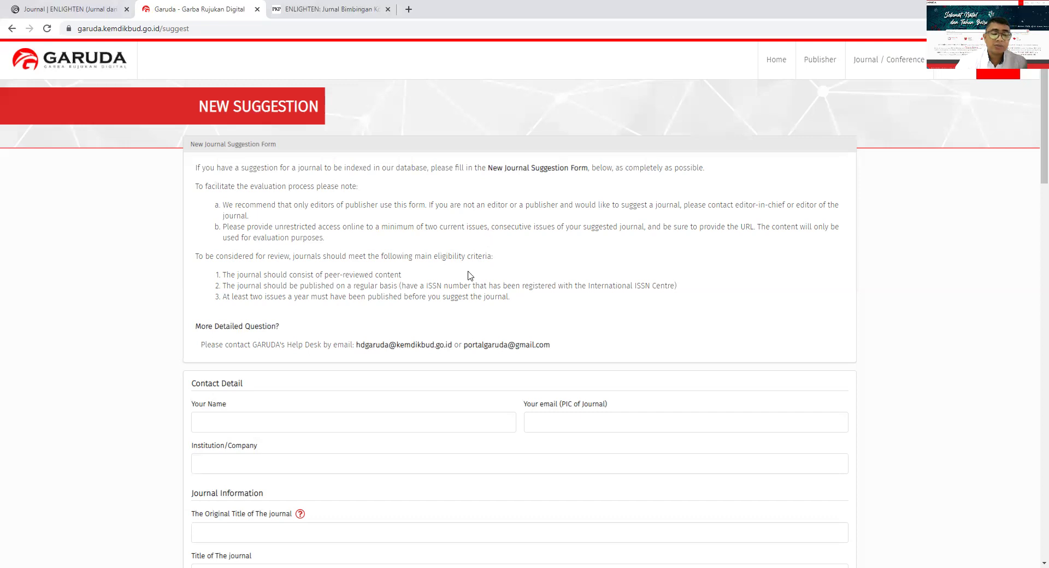
scroll(300, 321, "down", 5)
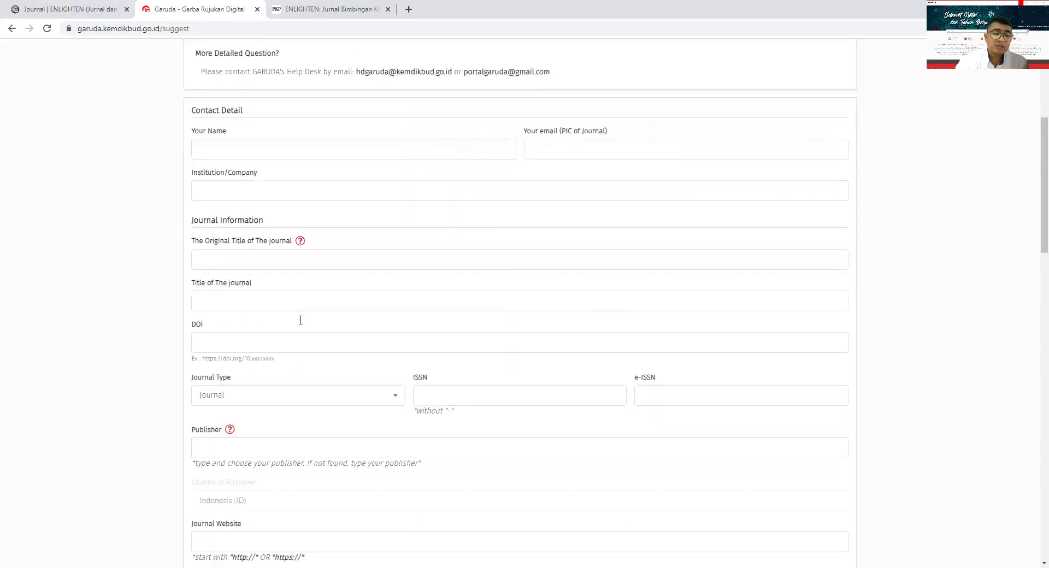
scroll(300, 320, "up", 2)
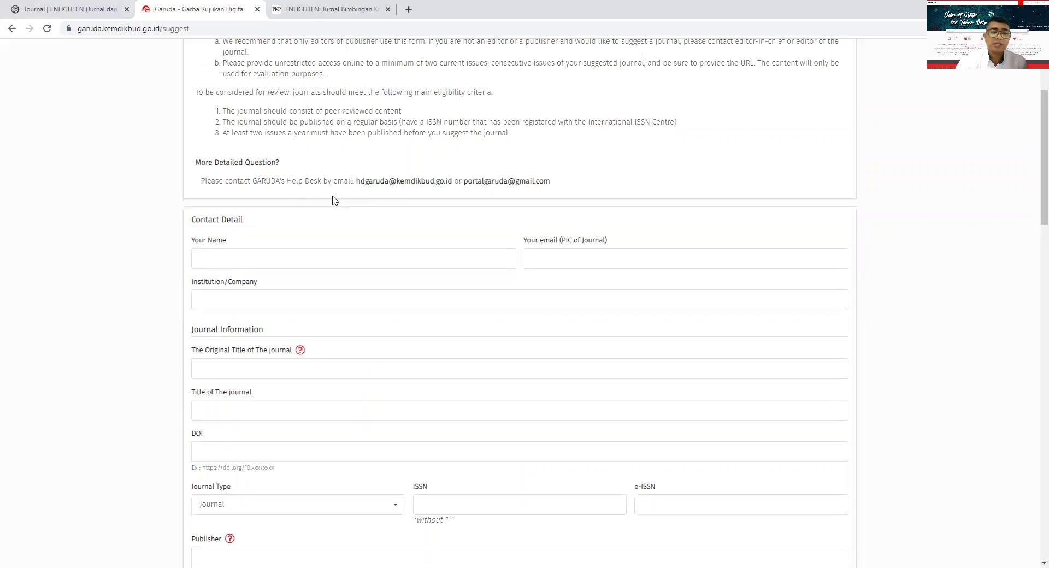
left_click(300, 256)
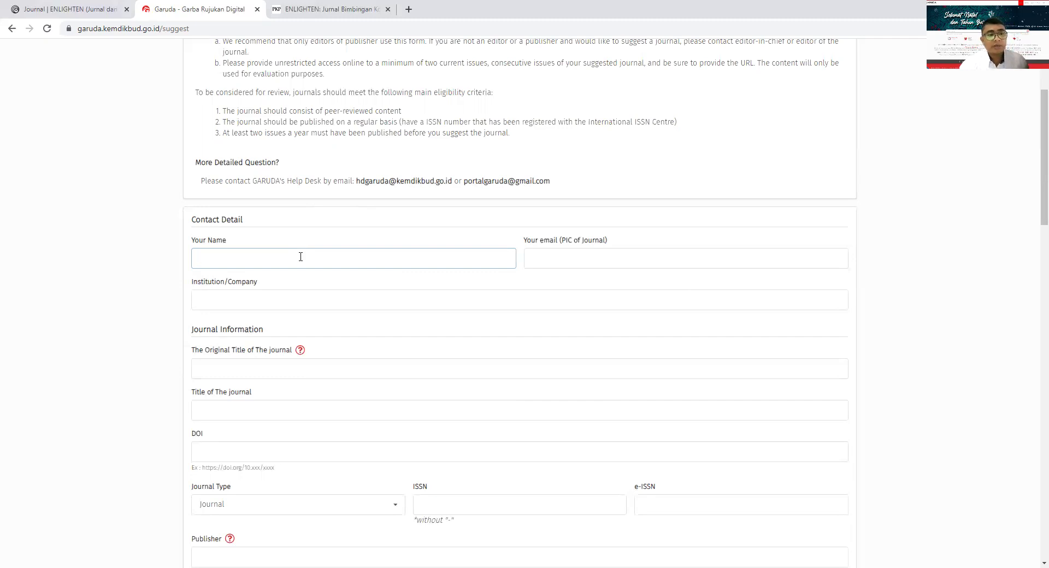
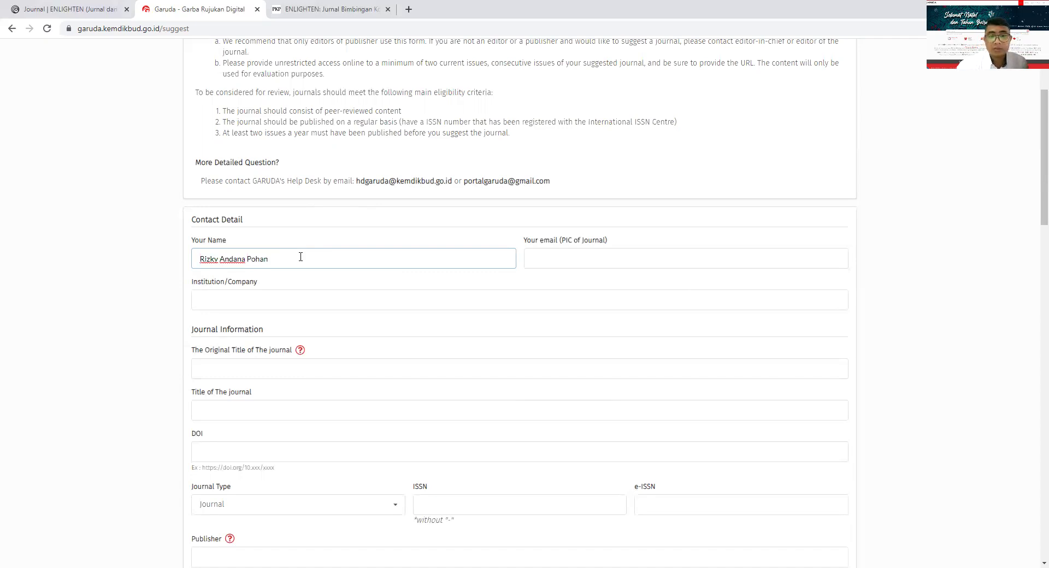
- Enter the editor's name, e-mail, and institution Institut Agama Islam Negeri Langsa as contact details
left_click(546, 253)
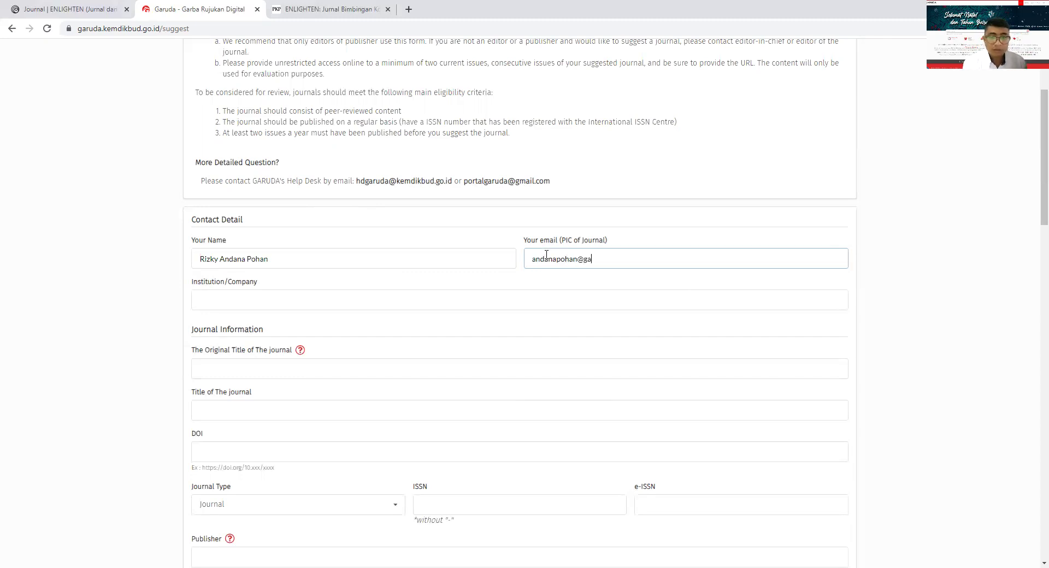
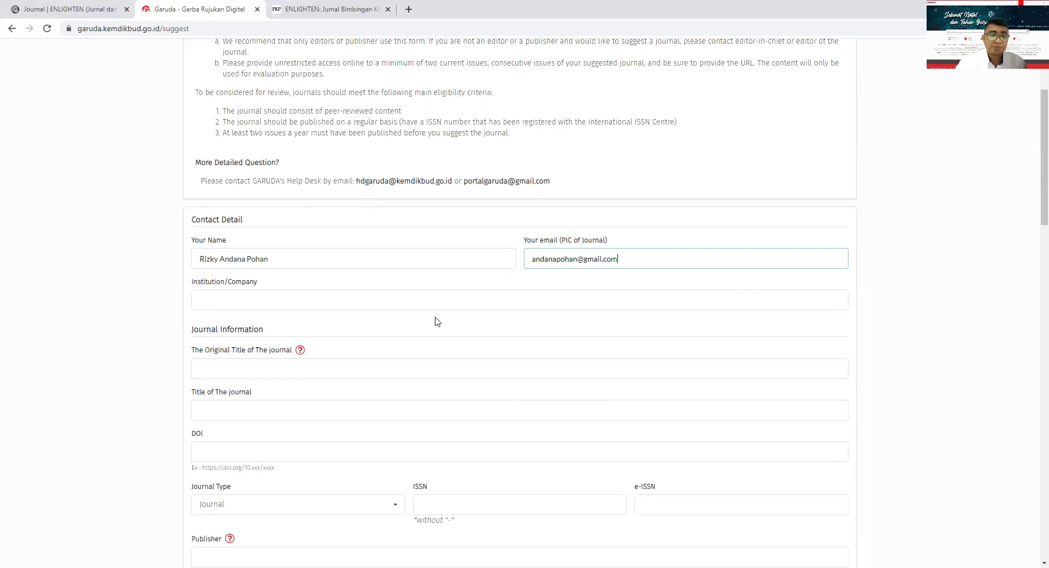
left_click(290, 301)
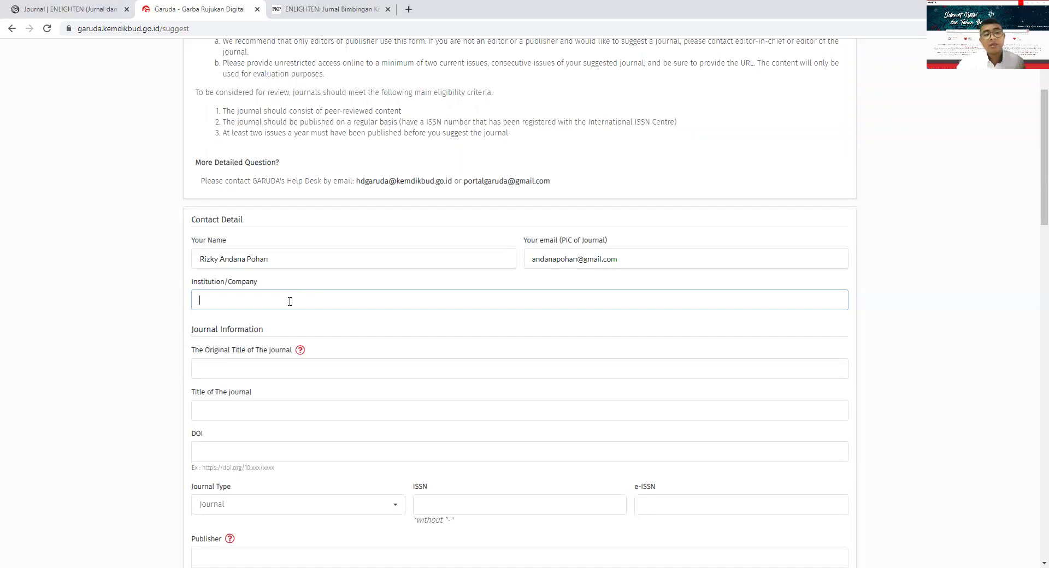
type("I")
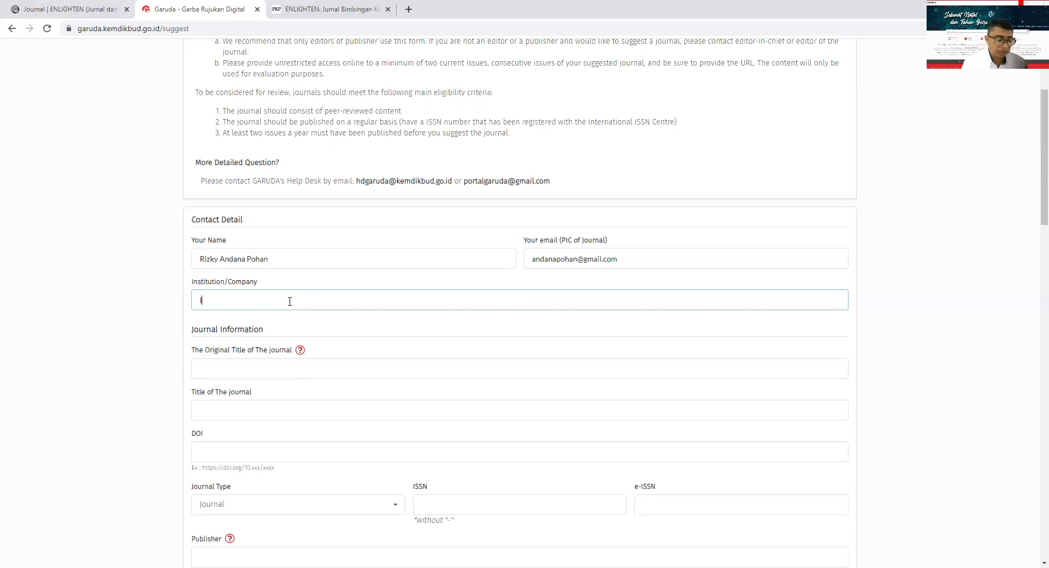
type("nstitut")
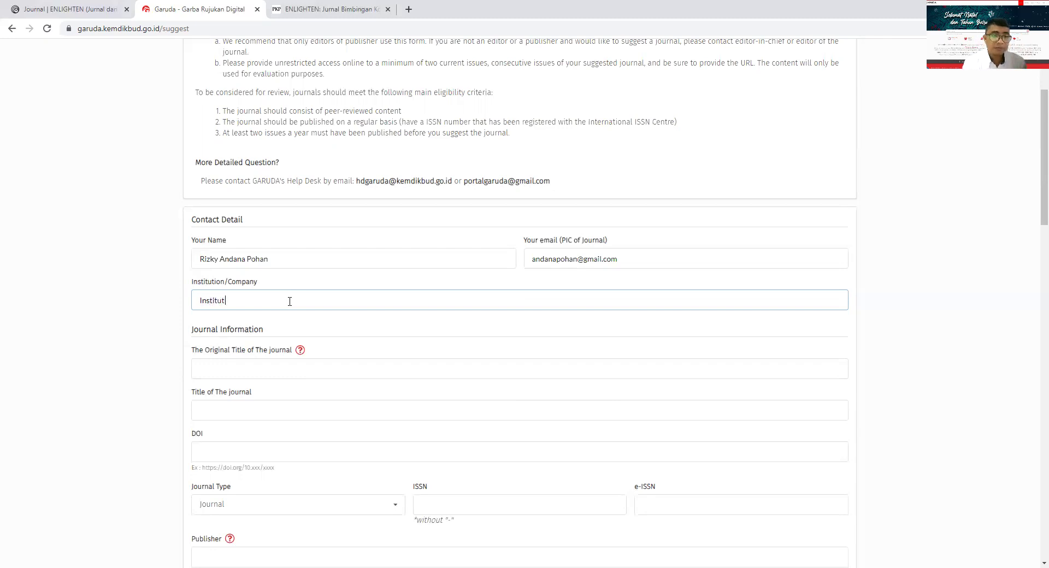
type(" Aga")
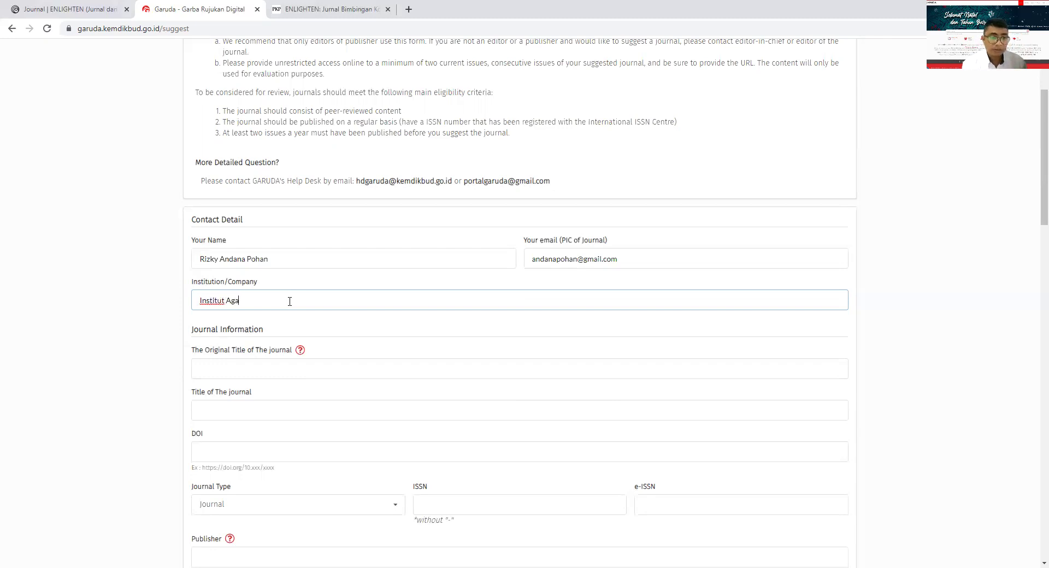
type("ma Islam")
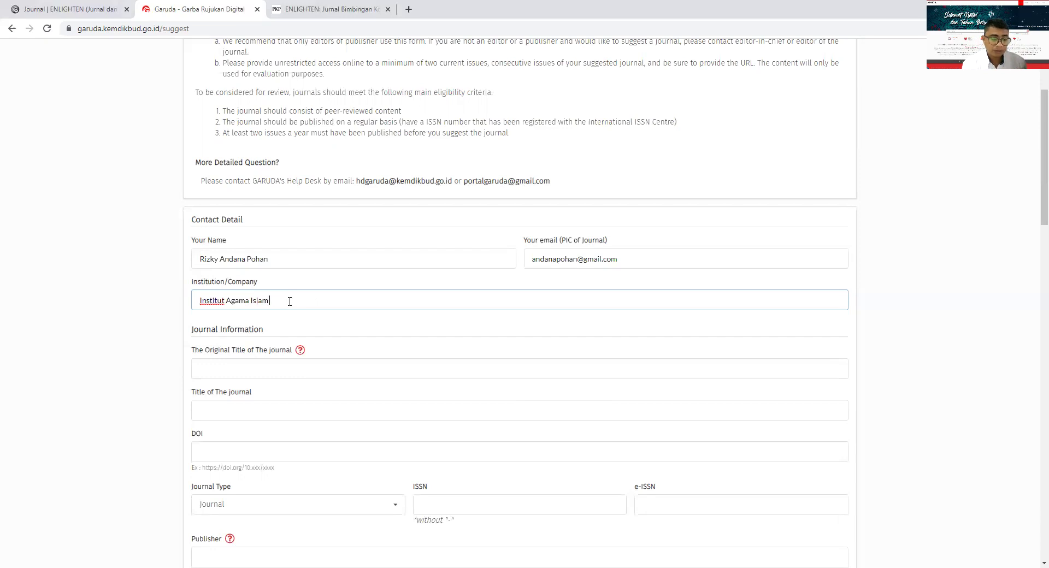
type(" Negeri Langsa")
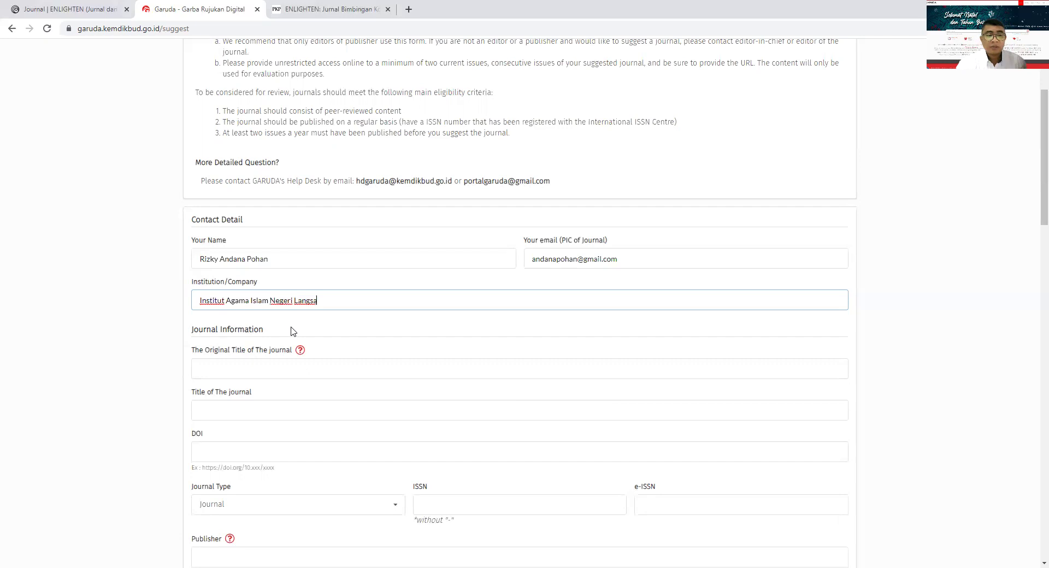
scroll(273, 323, "down", 1)
left_click(258, 316)
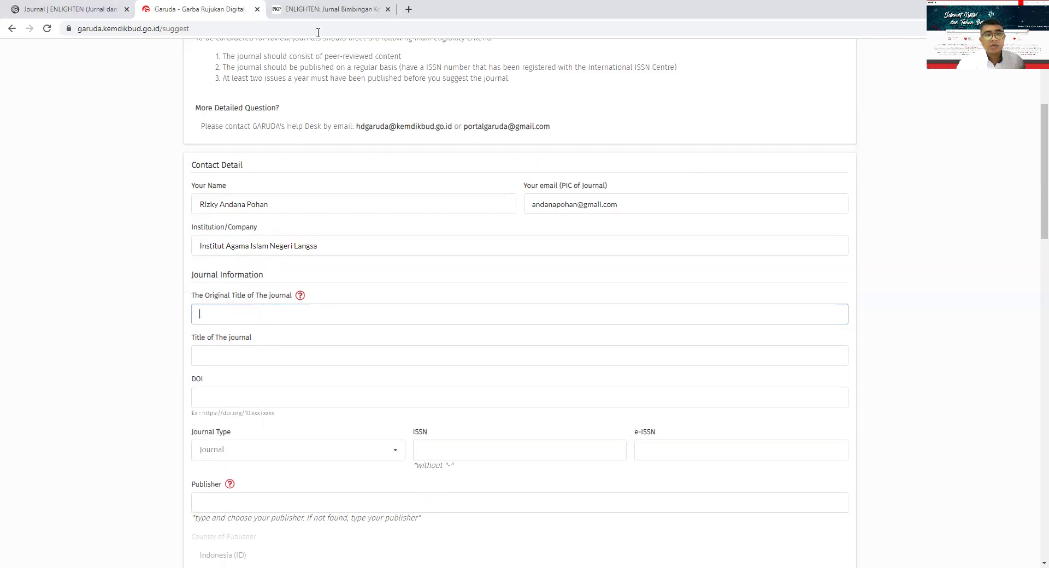
- Fill both Original Title and Title of The journal with 'Enlighten: Jurnal Bimbingan Konseling Islam'
left_click(328, 9)
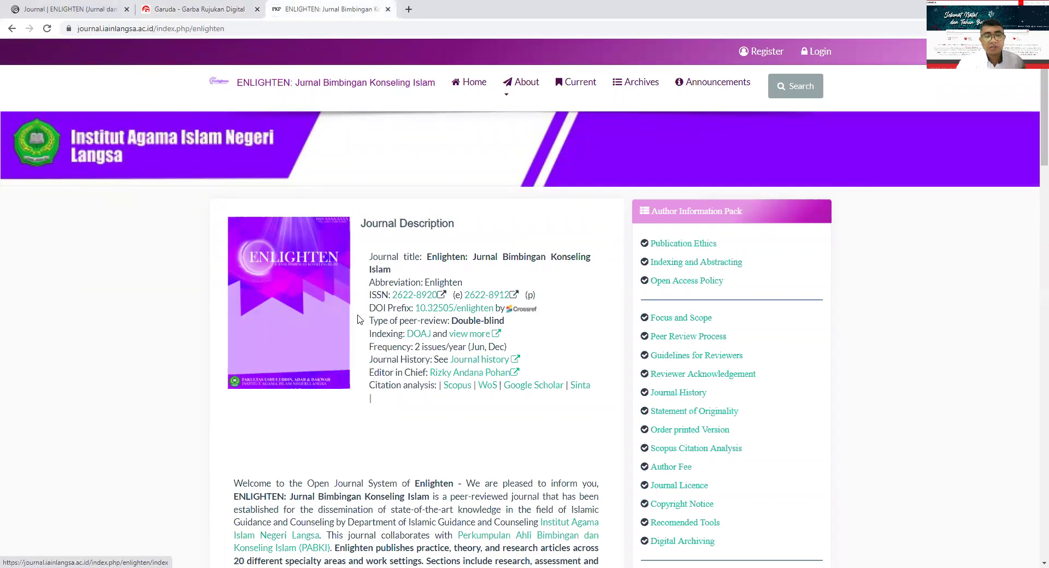
scroll(347, 417, "down", 2)
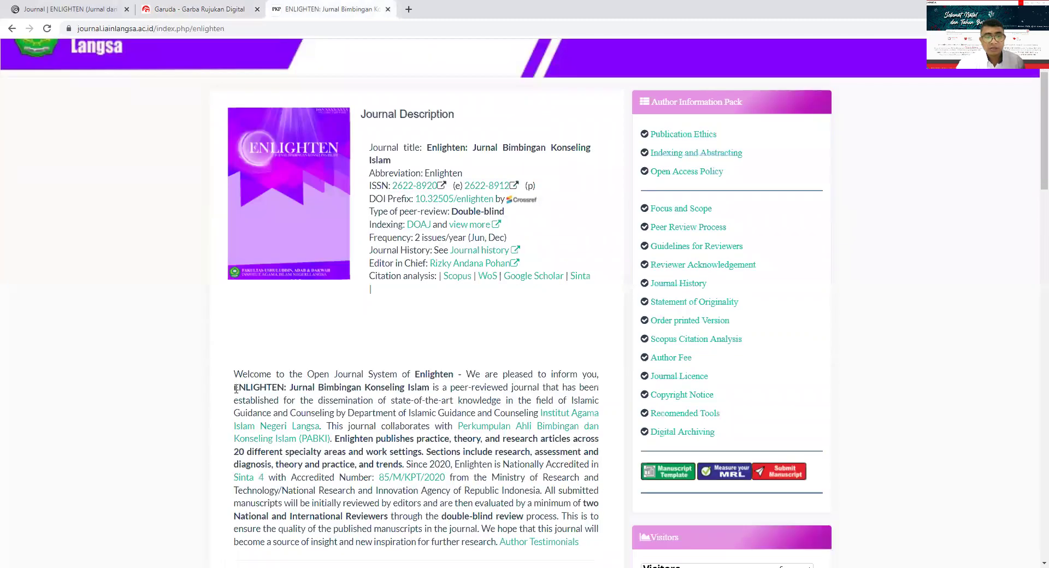
left_click_drag(233, 387, 403, 388)
left_click(212, 9)
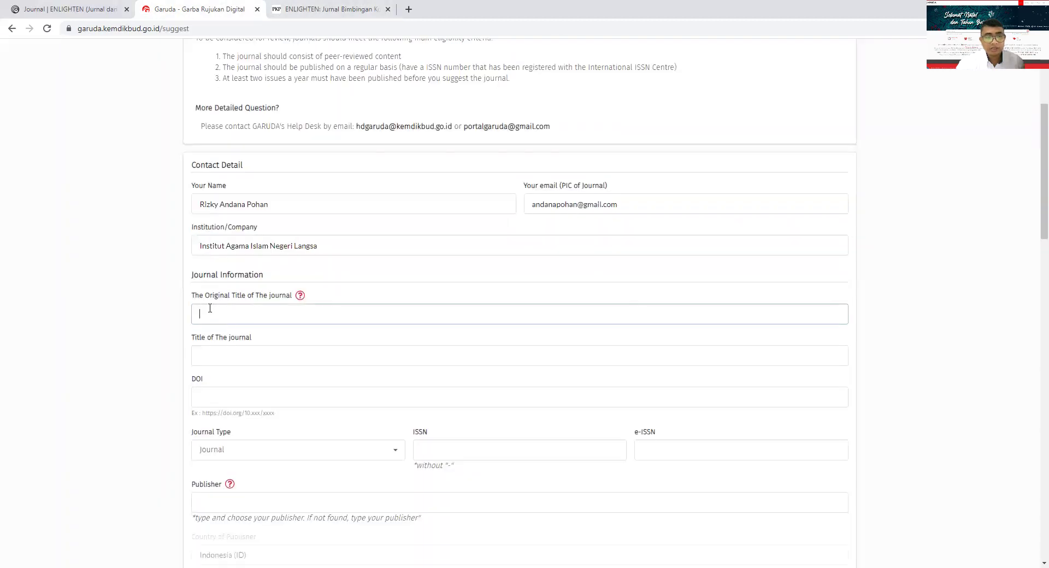
type("Enlig")
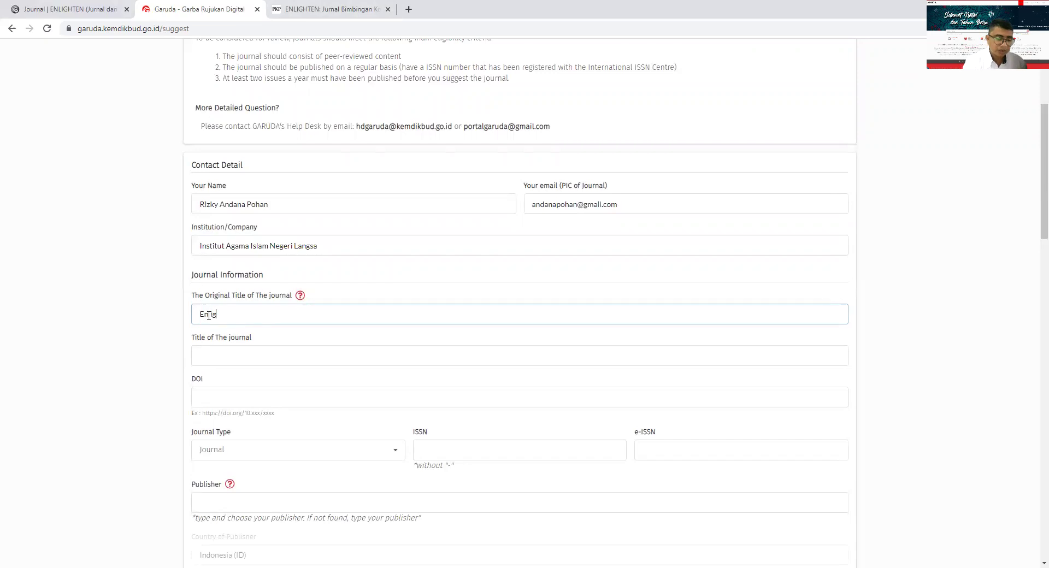
type("hten:")
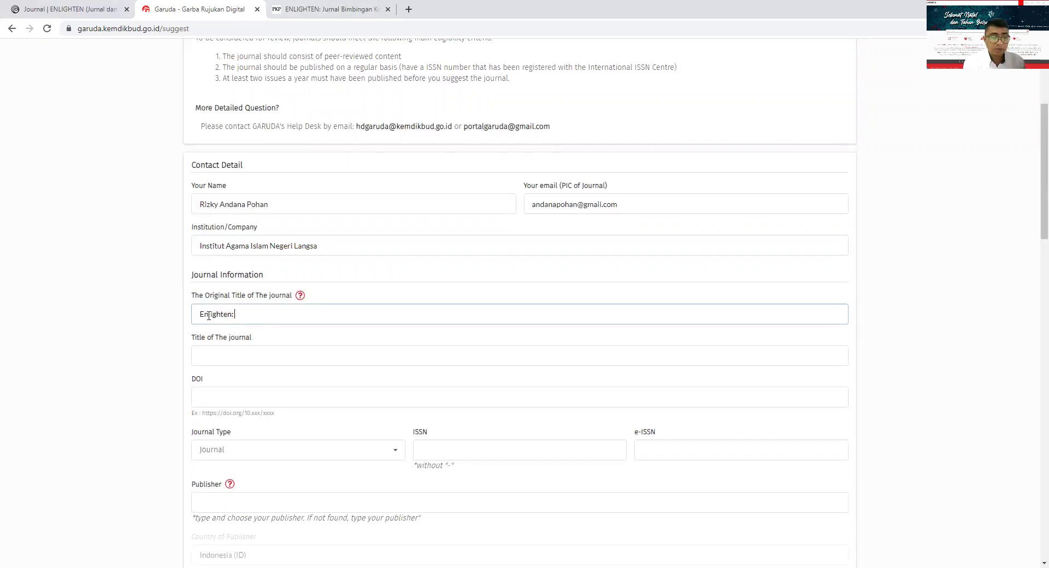
type(" Jurnal Bi")
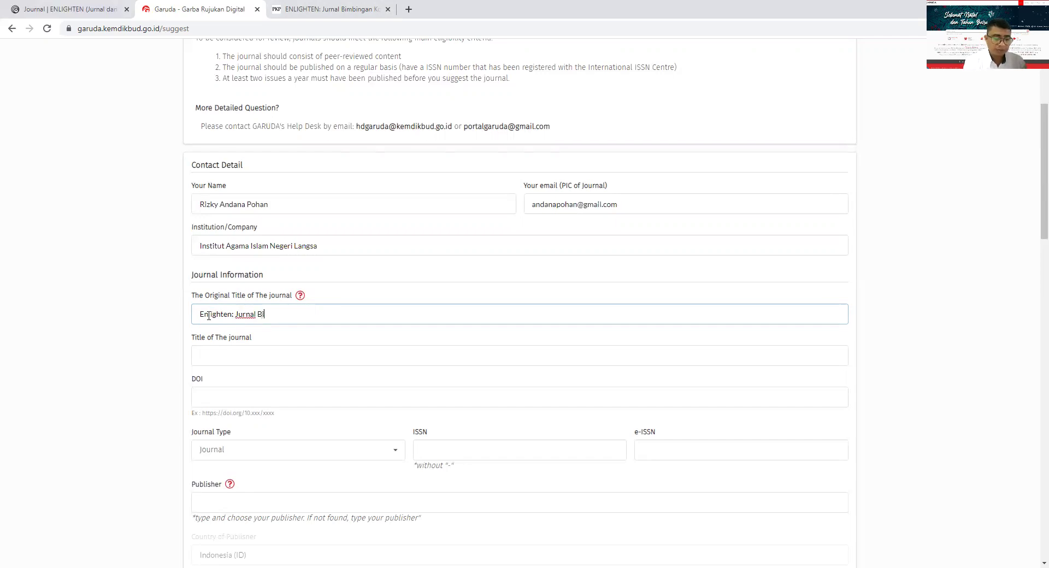
type("mbingan Ko")
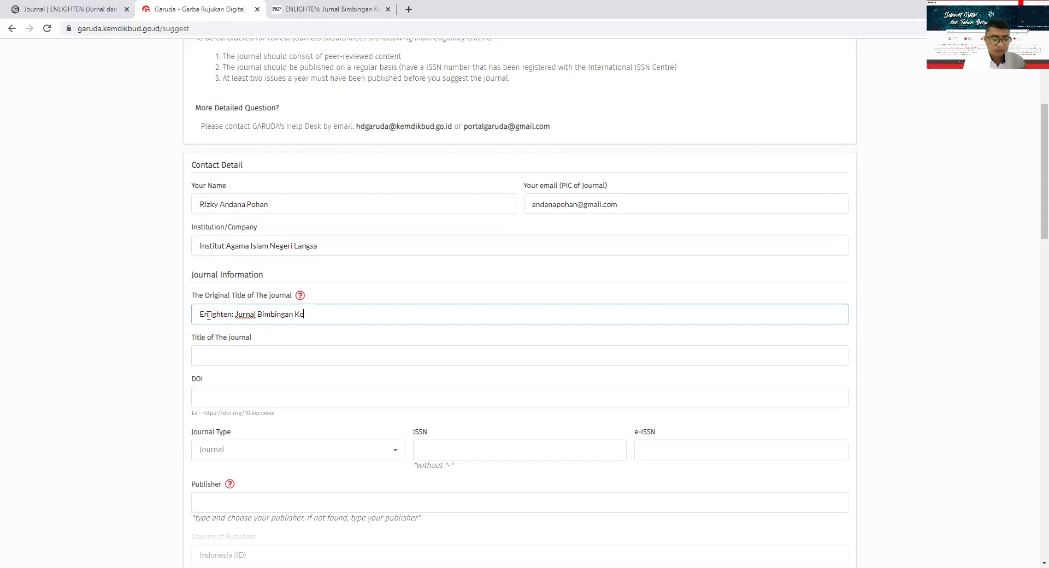
type("nseling Islam")
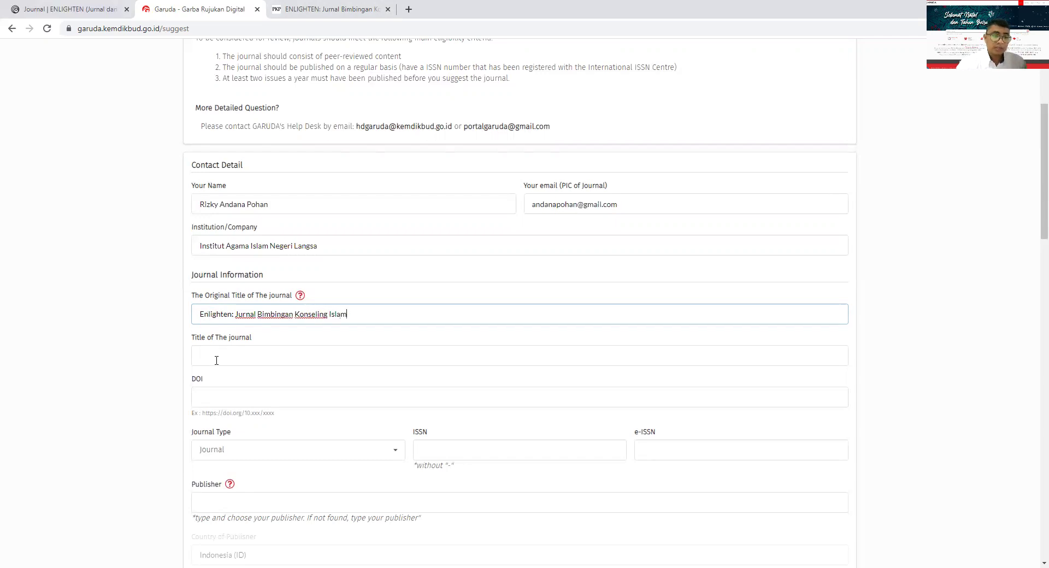
left_click(215, 357)
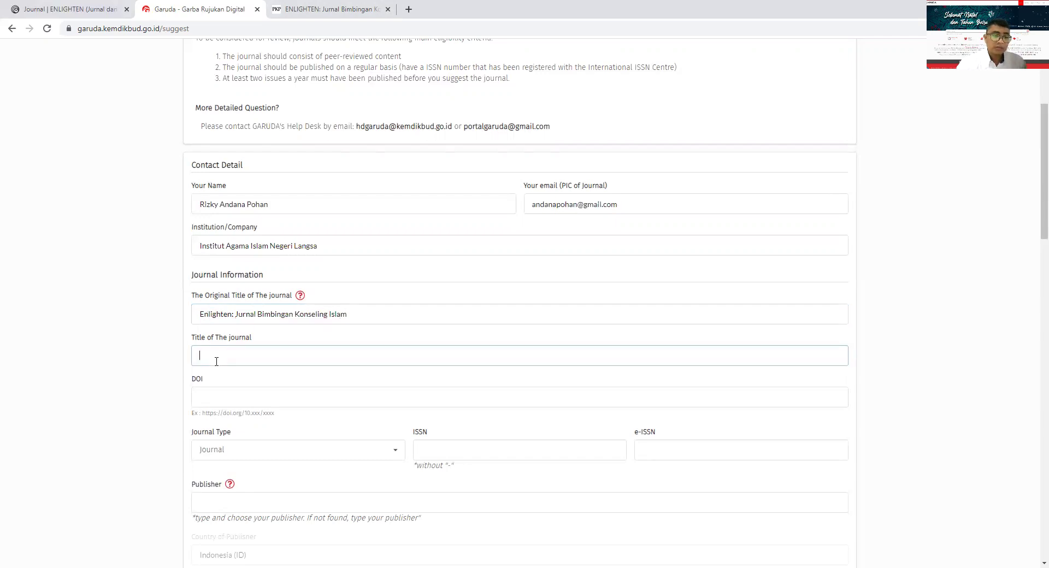
triple_click(245, 312)
key("ctrl+c")
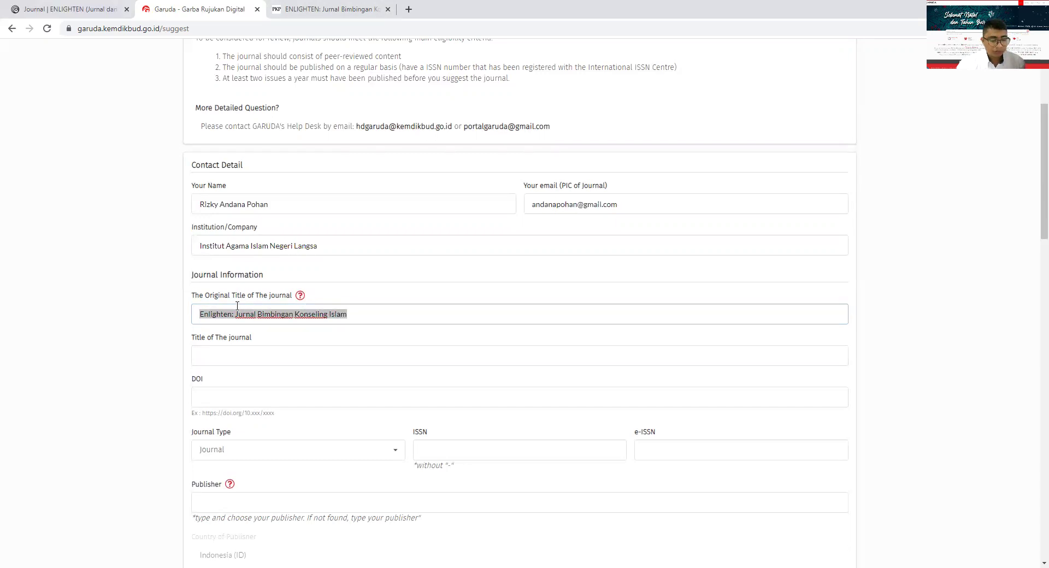
left_click(237, 361)
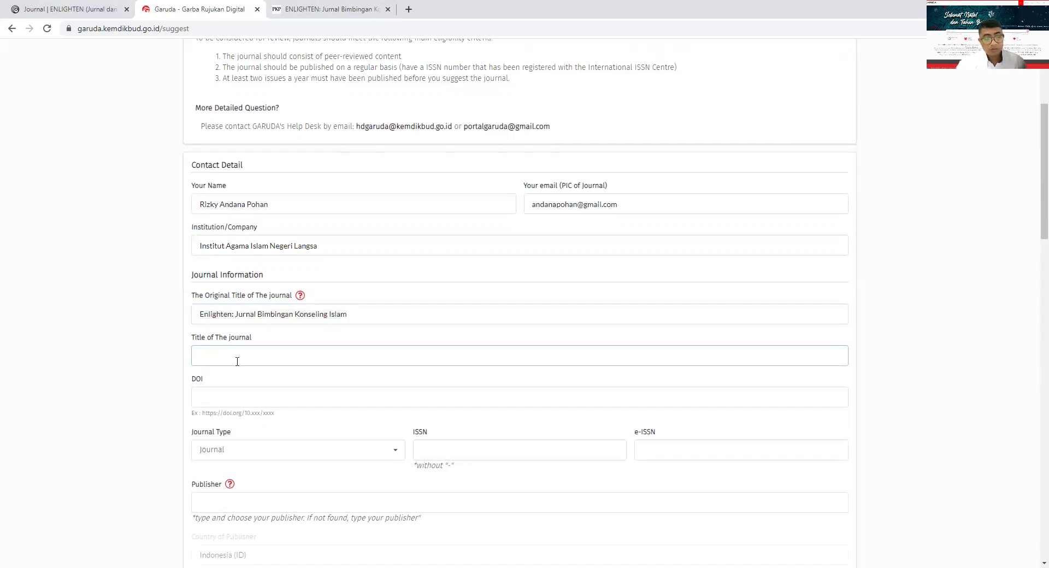
key("ctrl+v")
scroll(236, 377, "down", 1)
left_click(230, 340)
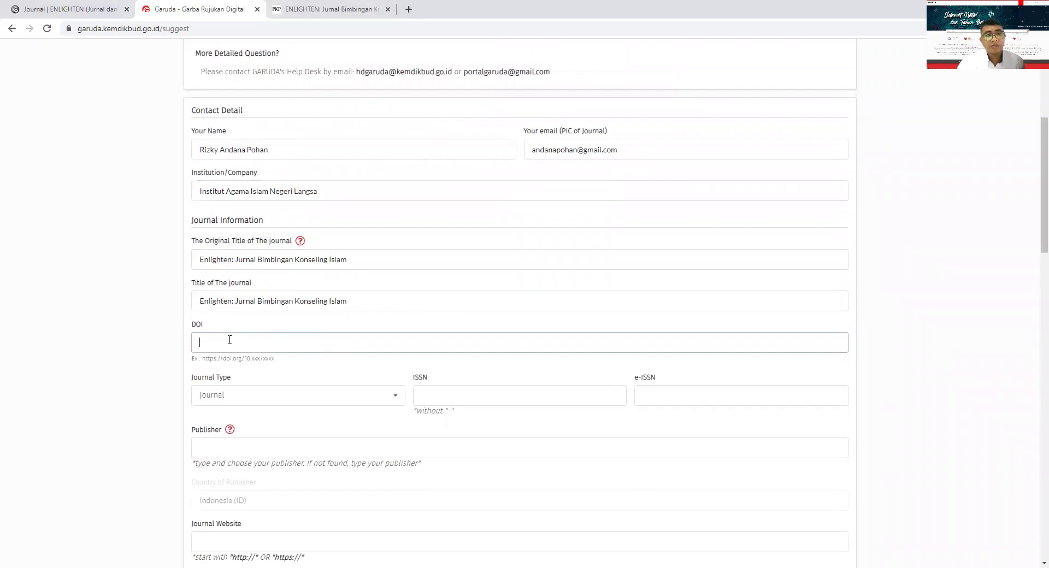
key("ctrl+Tab")
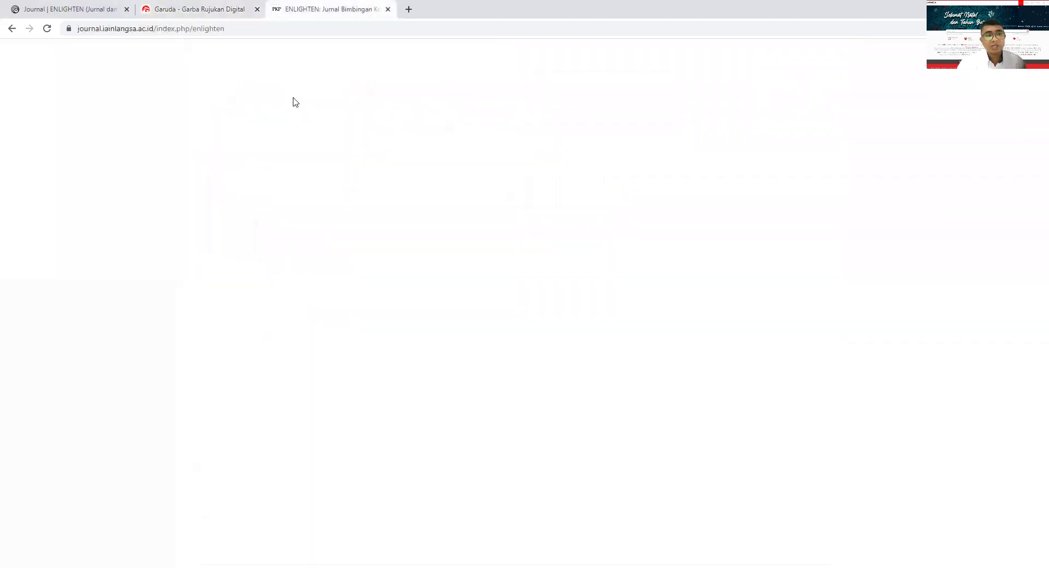
scroll(402, 306, "down", 4)
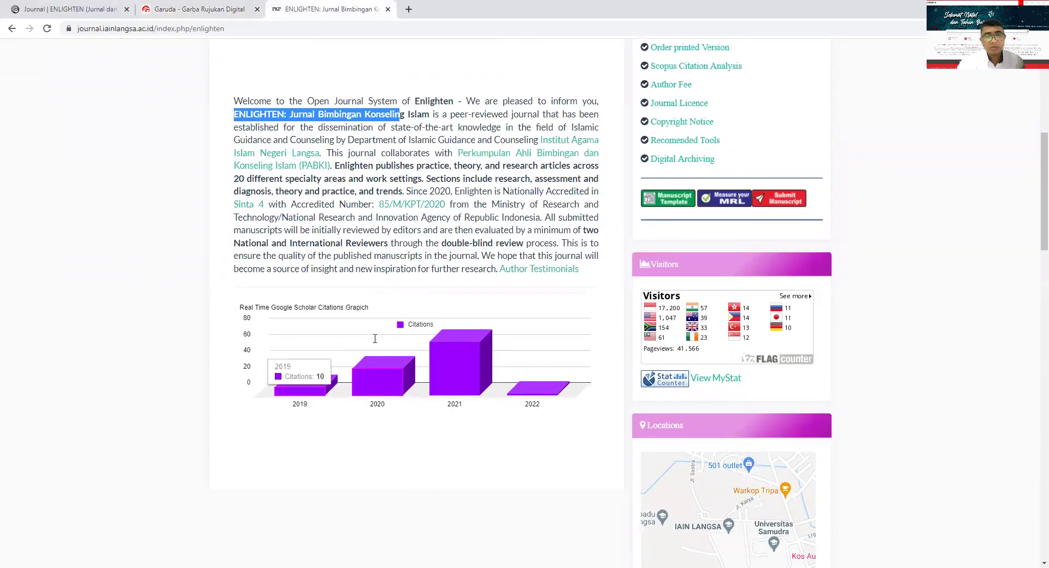
scroll(377, 340, "down", 9)
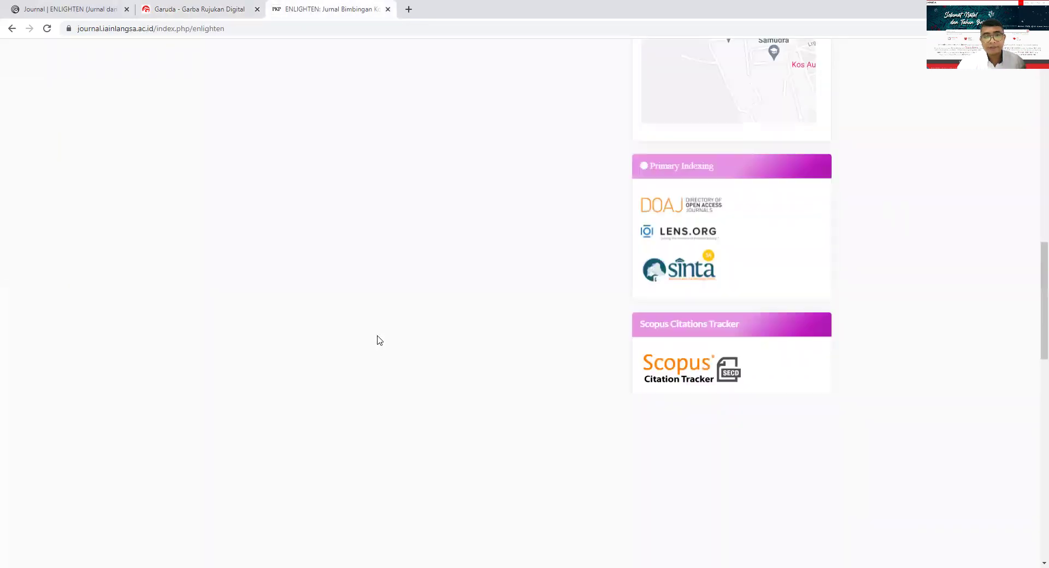
scroll(380, 341, "down", 8)
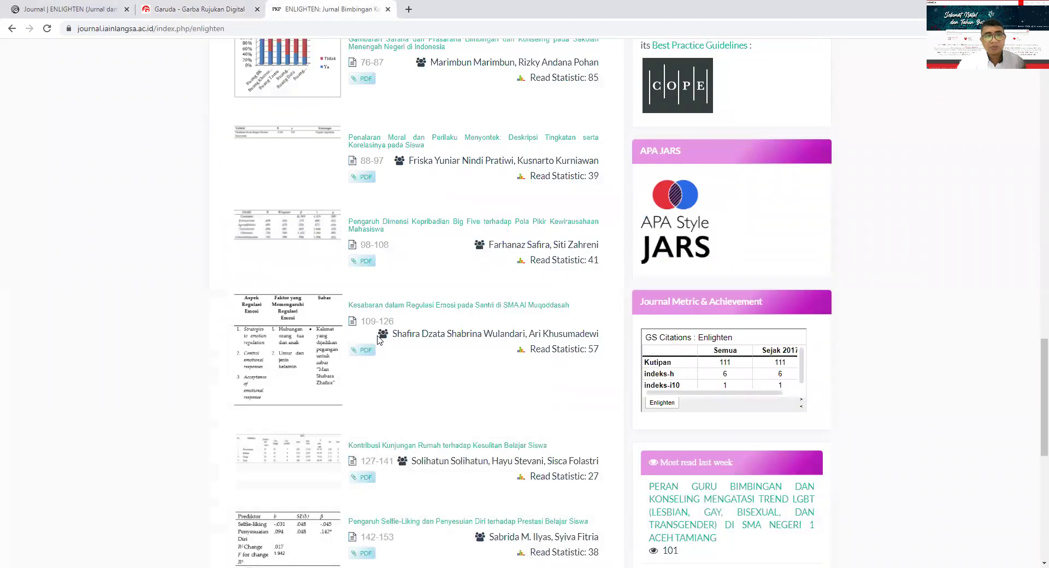
scroll(378, 339, "up", 6)
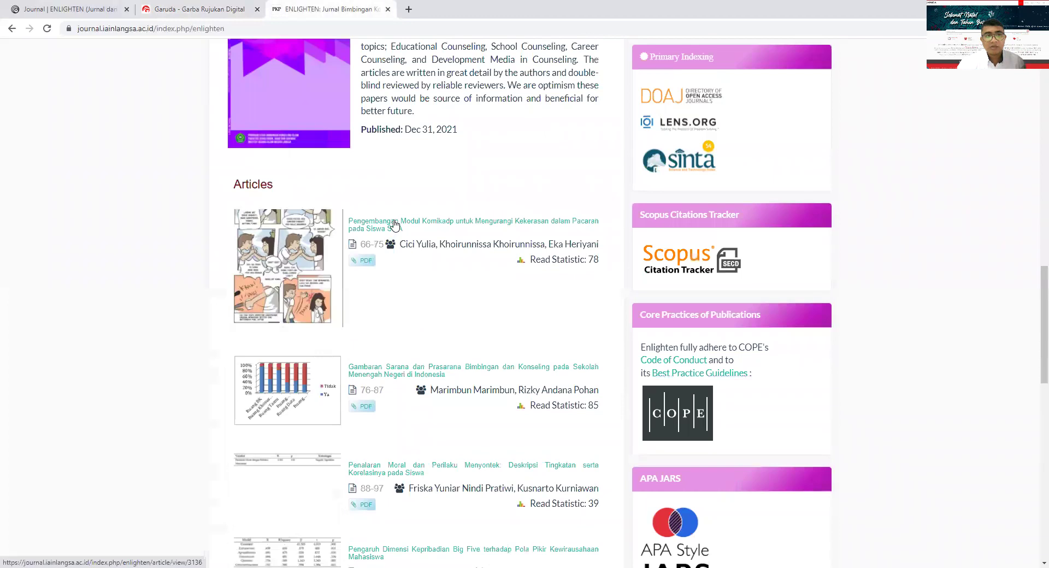
left_click(394, 224)
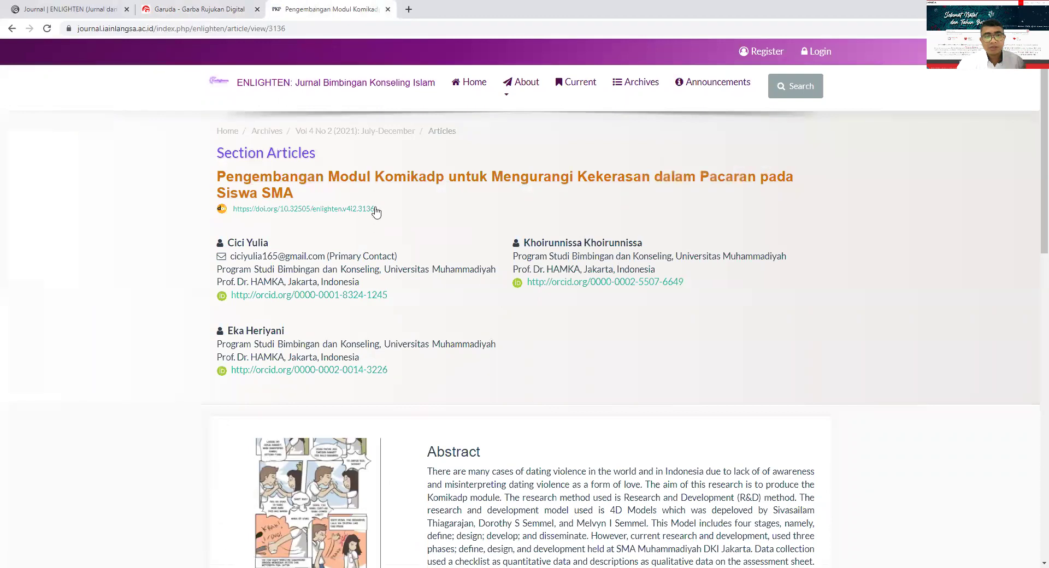
left_click_drag(233, 205, 234, 218)
key("ctrl+c")
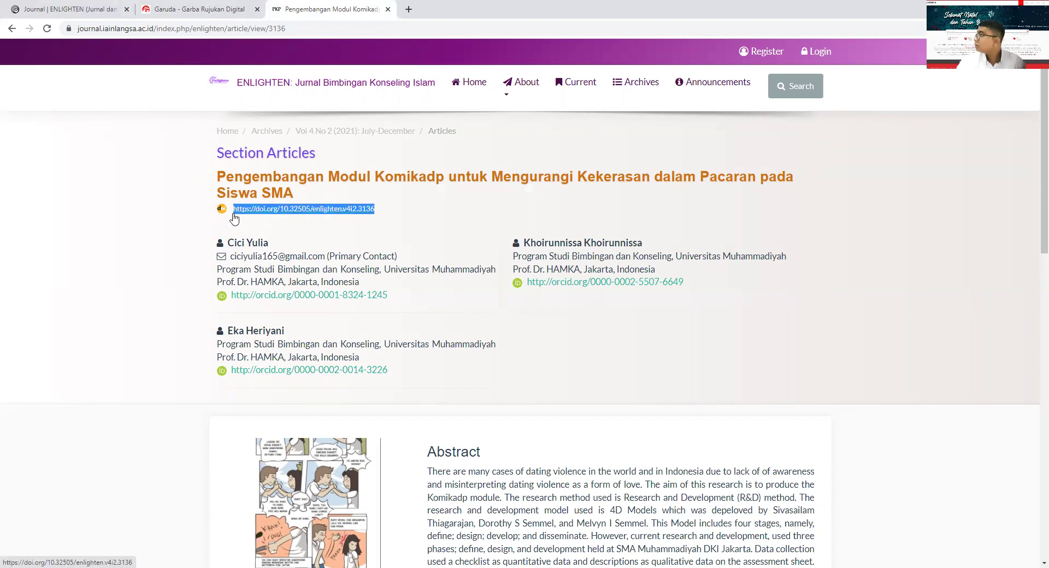
left_click(190, 10)
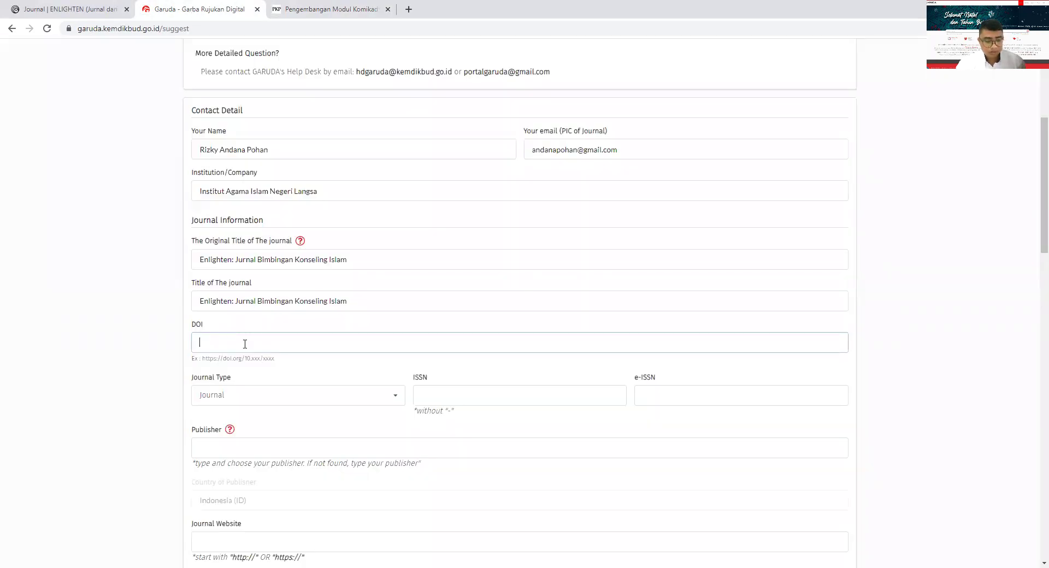
key("ctrl+v")
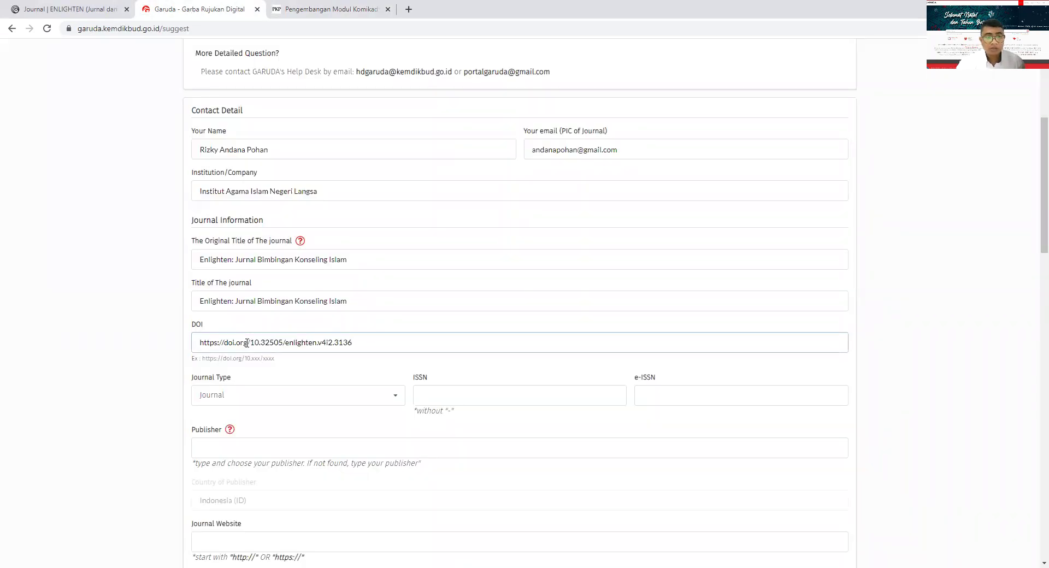
key("BackSpace")
key("BackSpace")
key("BackSpace")
key("BackSpace")
key("BackSpace")
key("BackSpace")
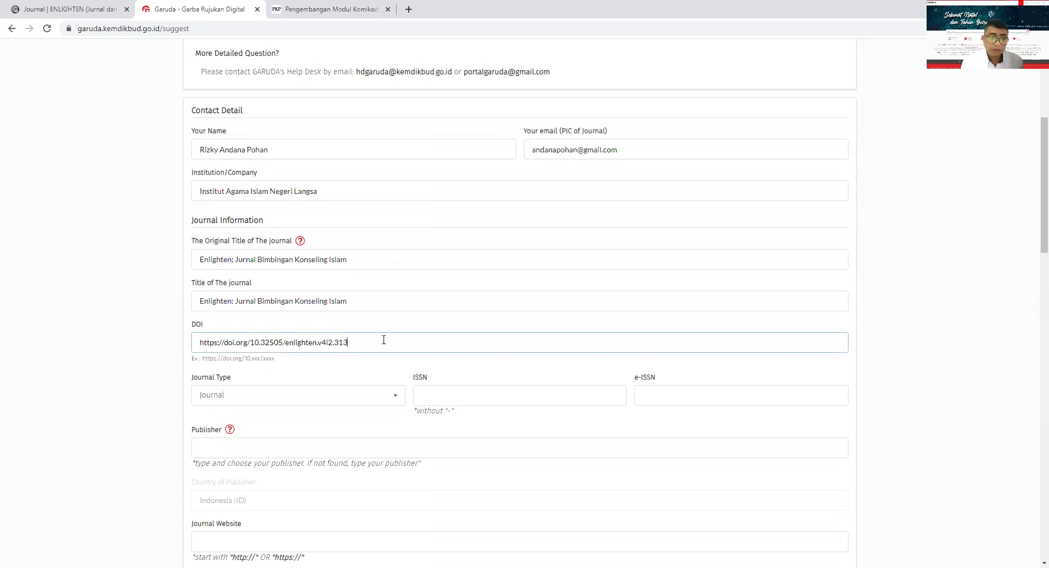
key("BackSpace")
key("BackSpace")
key("BackSpace")
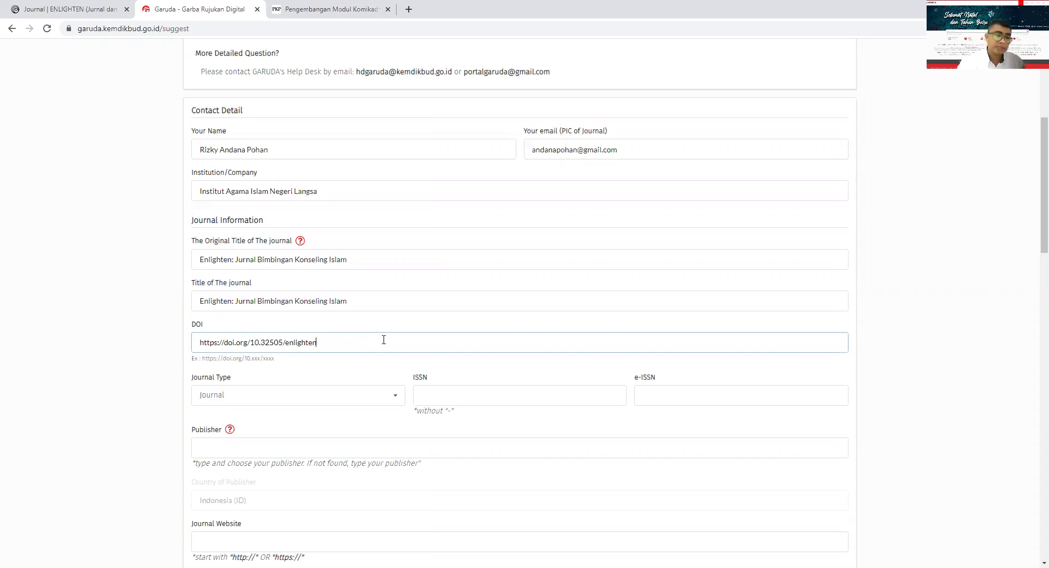
scroll(305, 394, "down", 1)
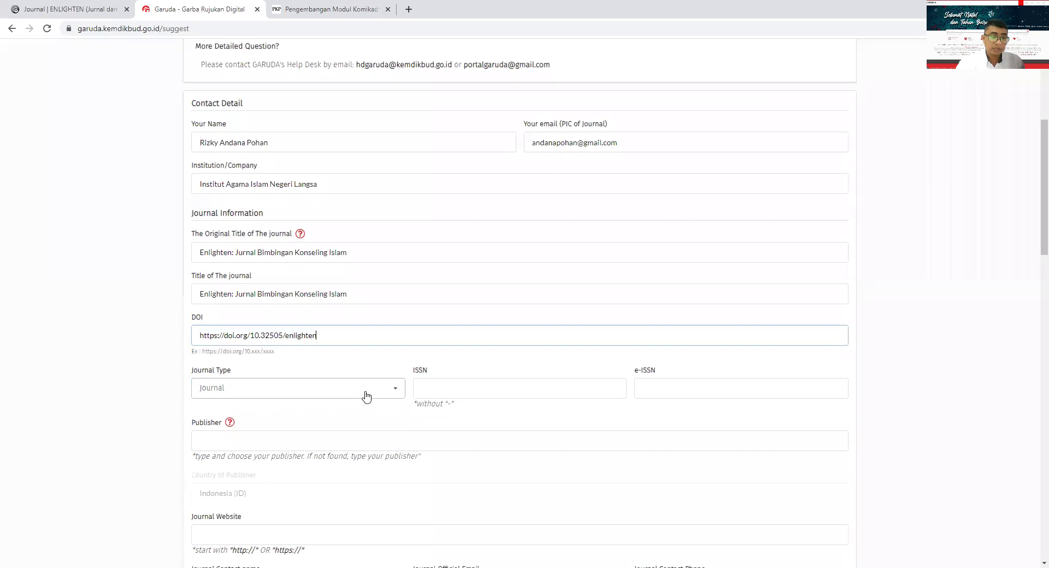
left_click(266, 343)
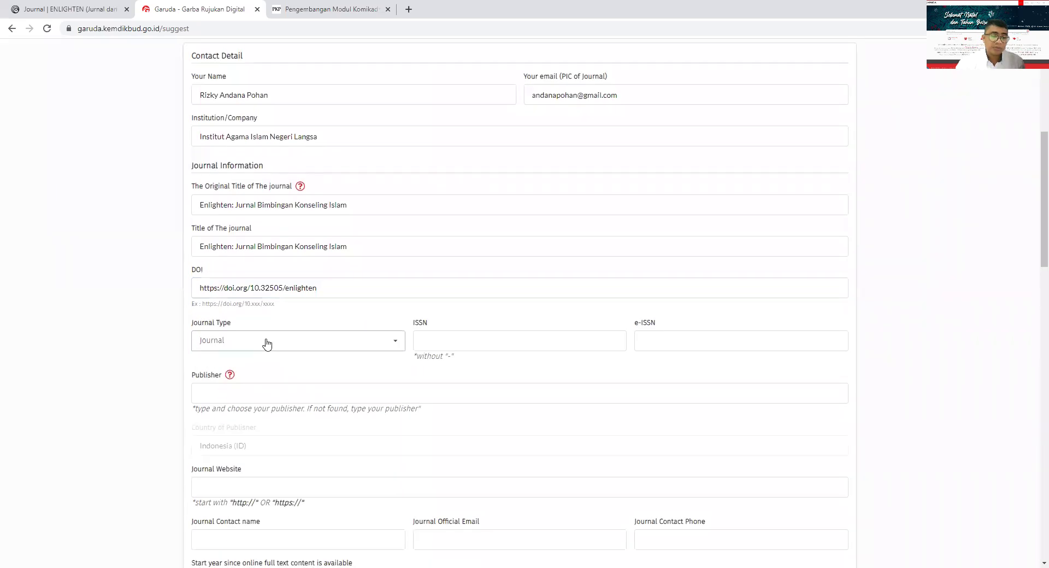
left_click(396, 344)
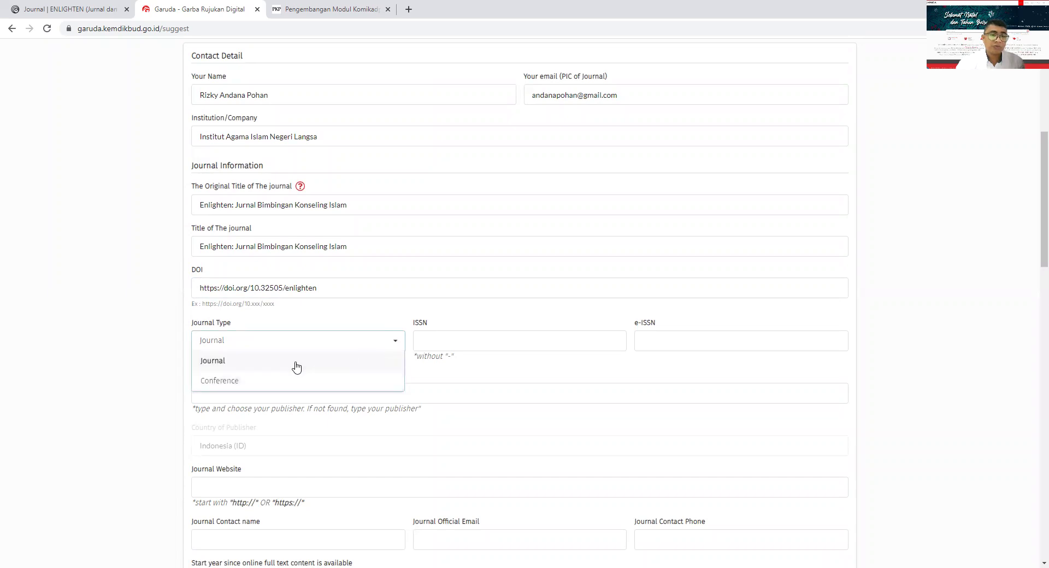
left_click(296, 365)
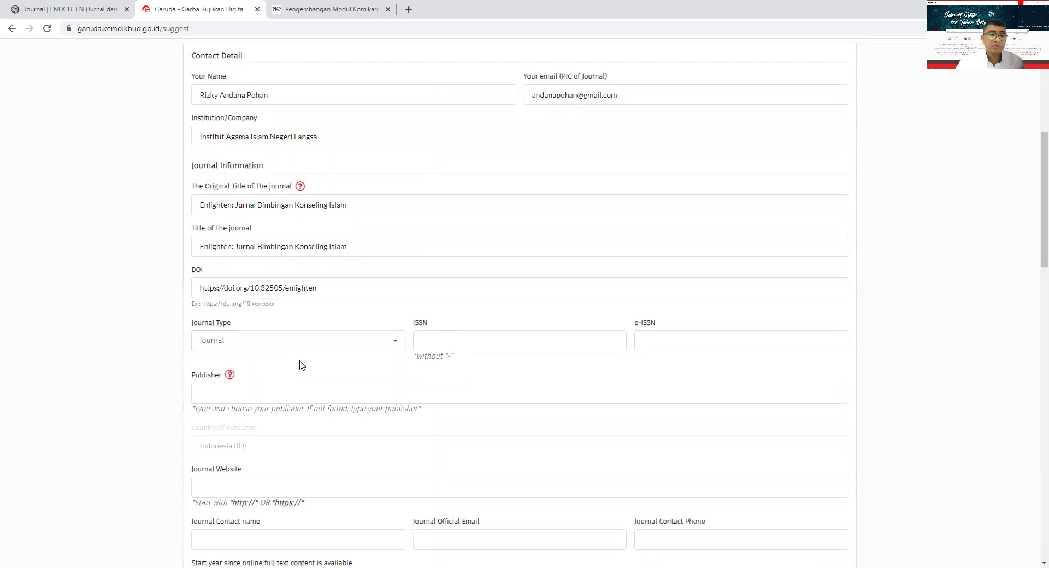
left_click(444, 340)
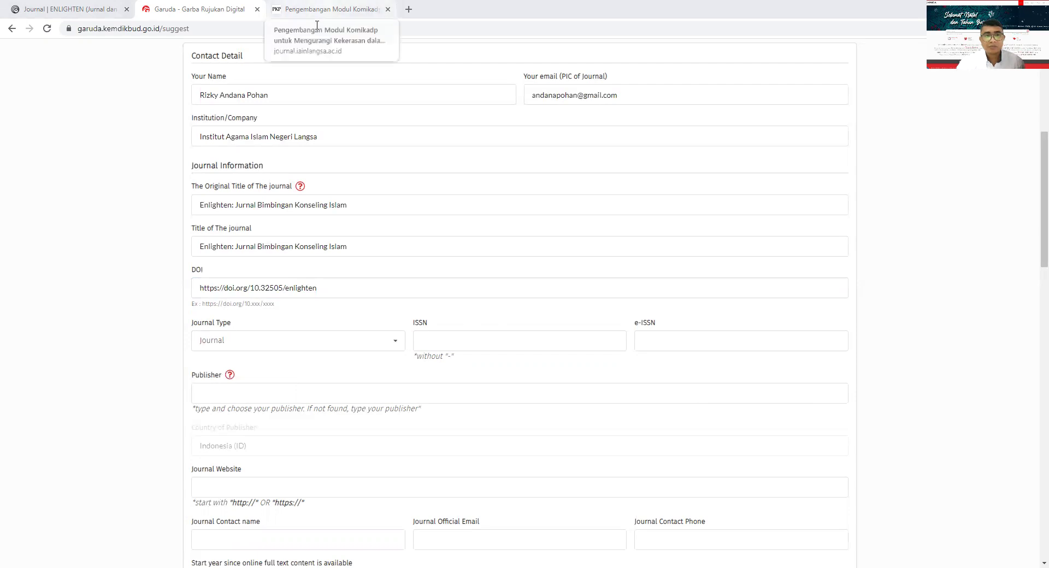
left_click(317, 11)
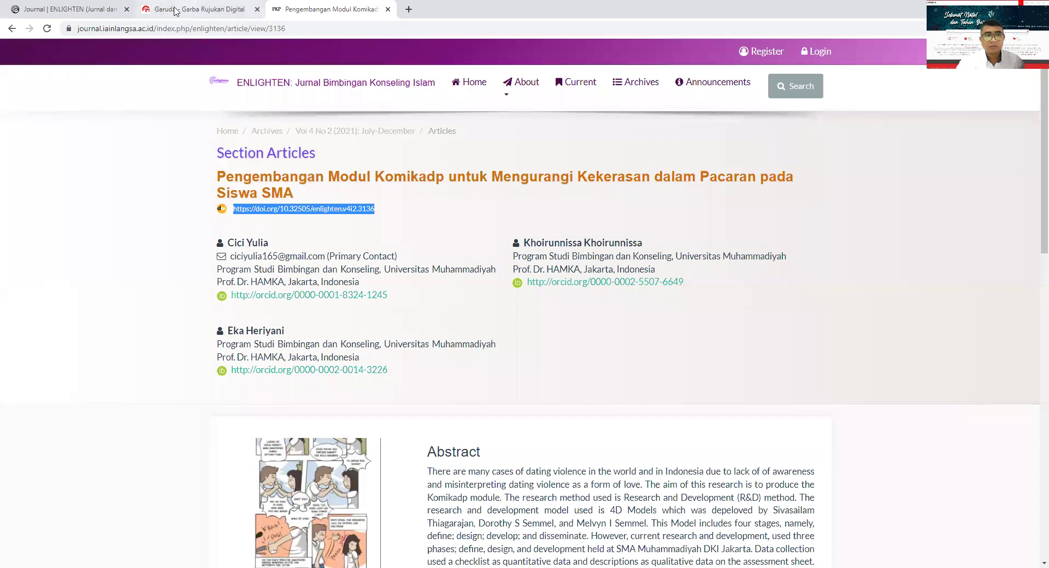
- Look up the ENLIGHTEN home page's ISSNs: 2622-8920 (e) and 2622-8912 (p)
left_click(7, 29)
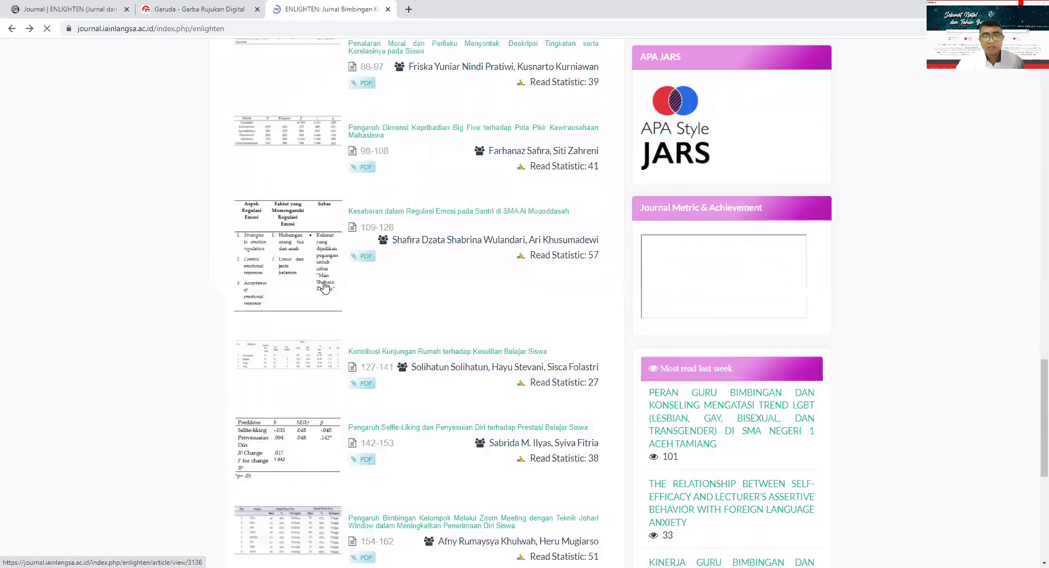
scroll(325, 282, "up", 1)
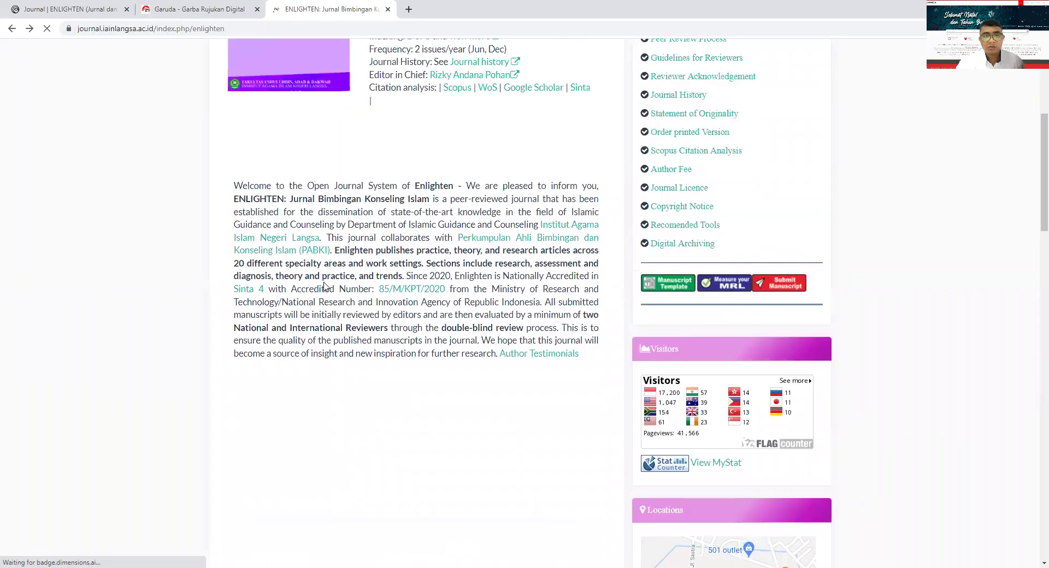
scroll(325, 281, "up", 5)
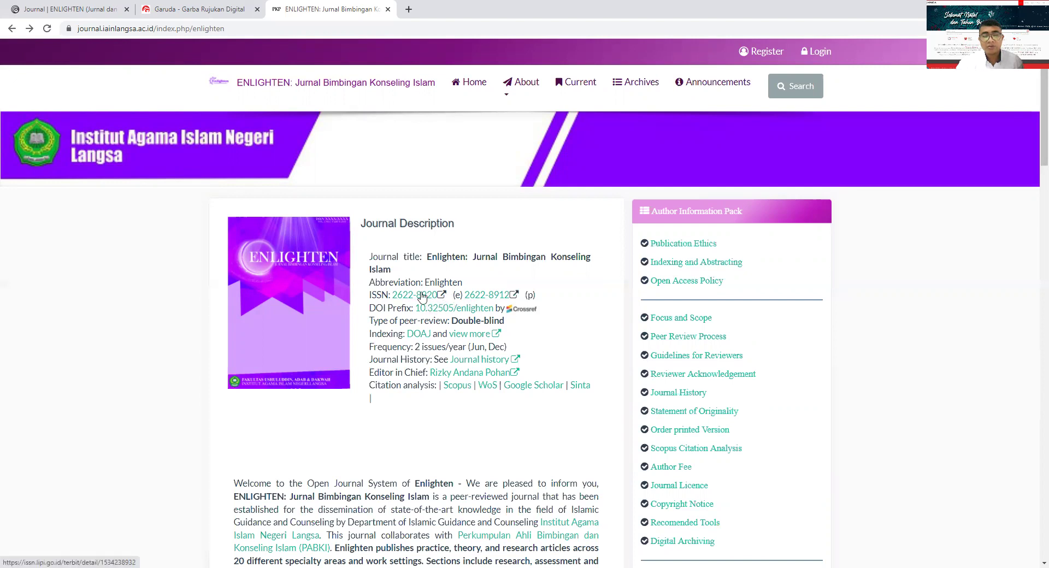
left_click(180, 11)
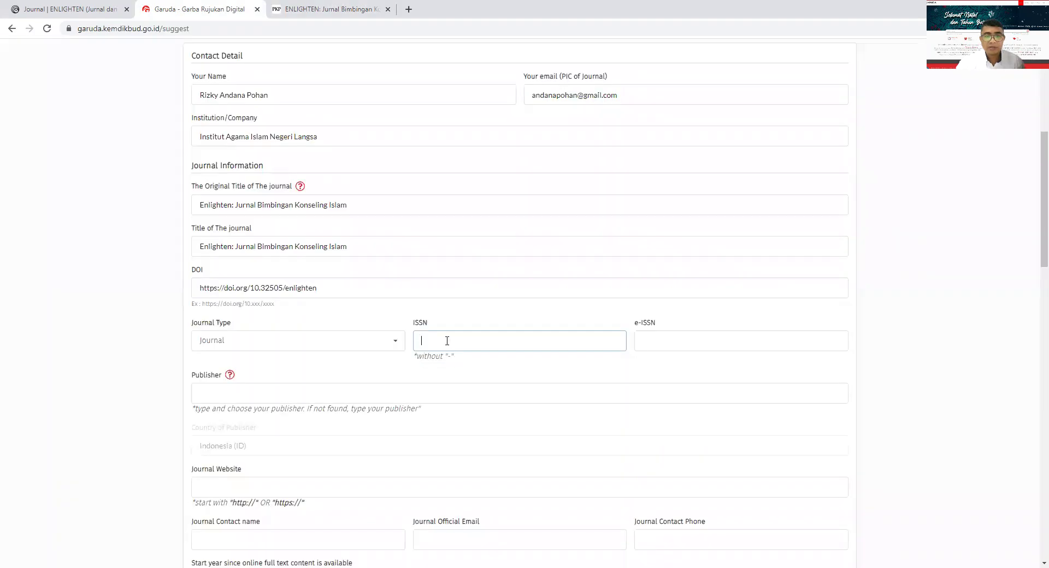
- Enter ISSN 26228912 and e-ISSN 26228920, correcting the mistyped ISSN
type("2622")
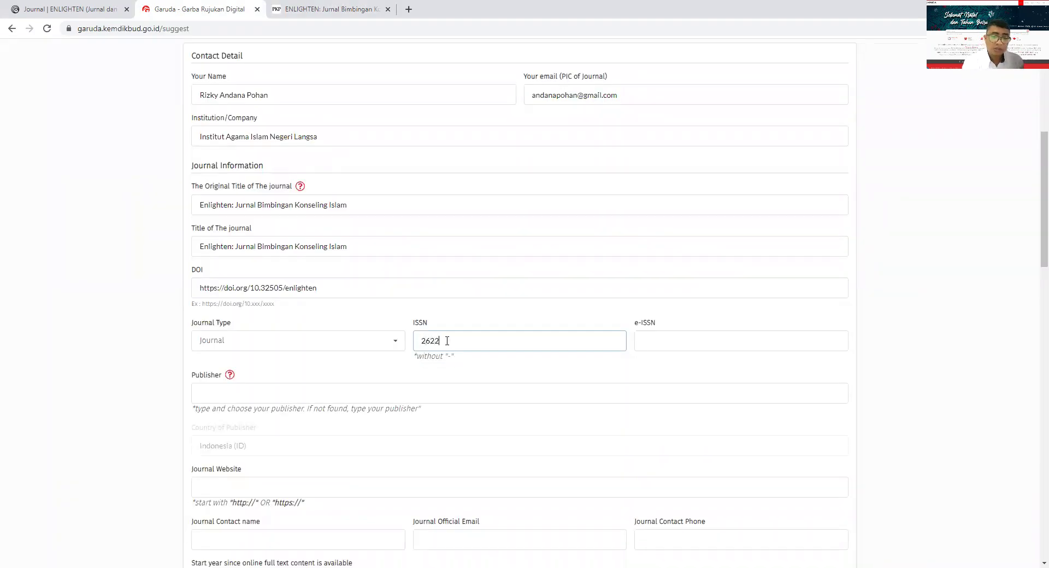
type("8920")
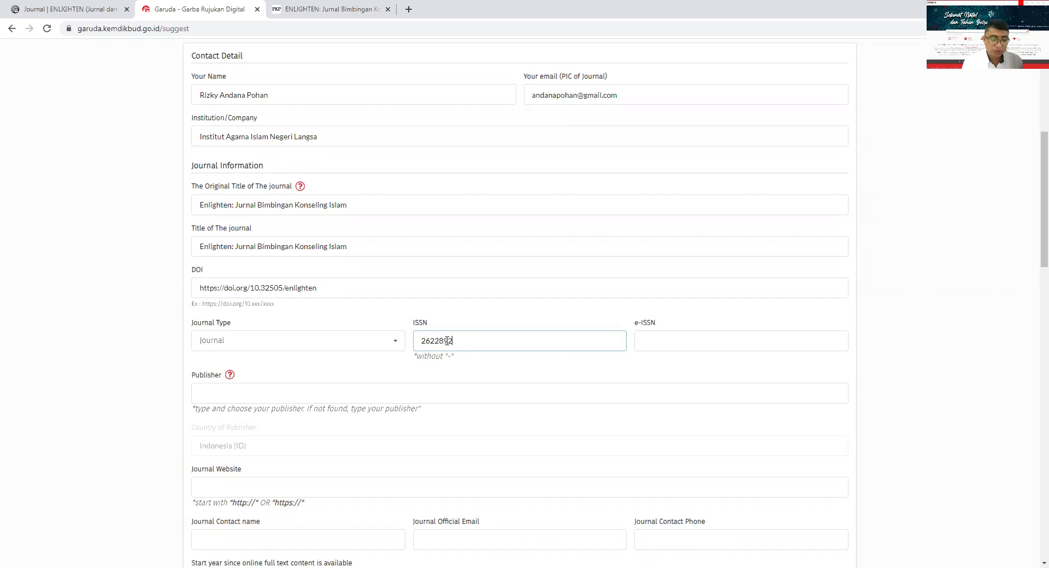
left_click(652, 344)
type("2622")
left_click(557, 345)
key("BackSpace")
key("BackSpace")
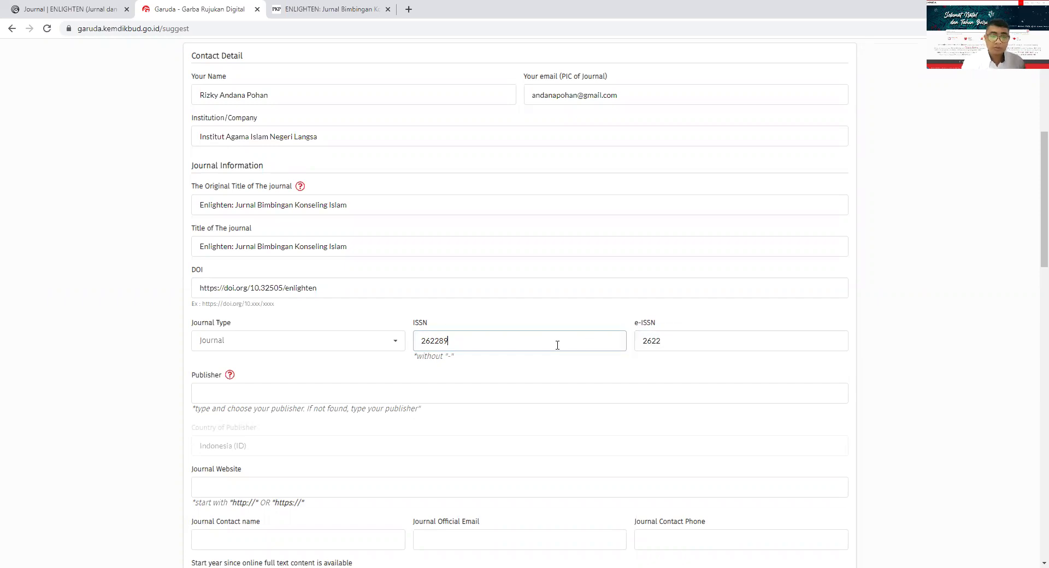
type("12")
left_click(658, 341)
type("26228920")
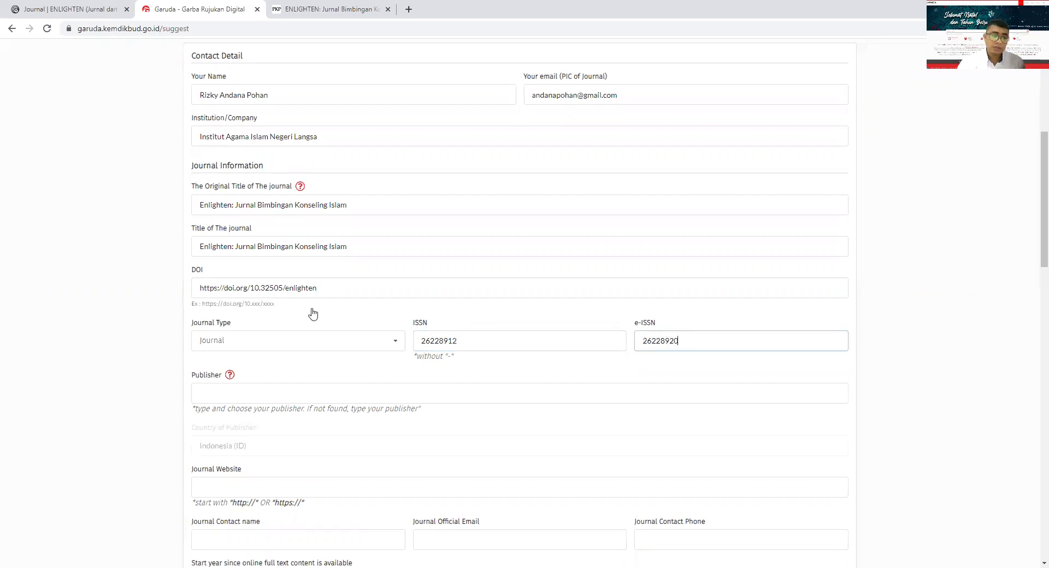
scroll(312, 312, "down", 2)
left_click(262, 286)
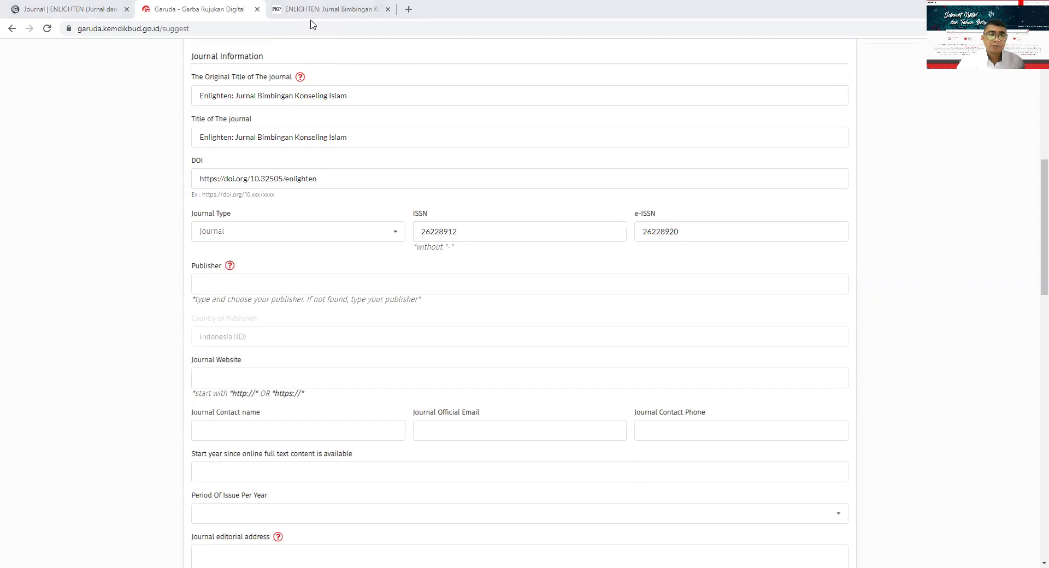
left_click(208, 12)
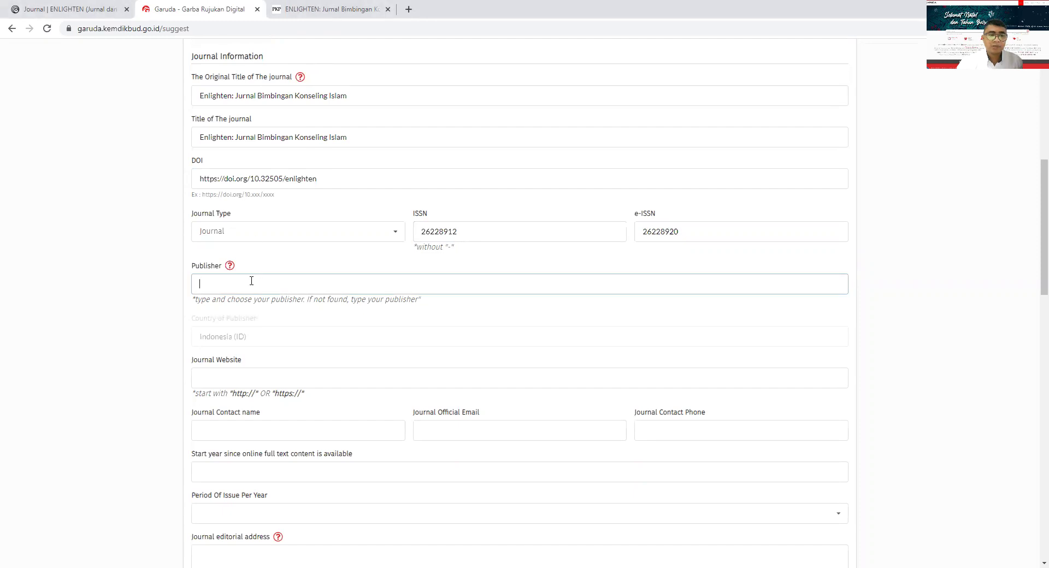
- Choose 'Institut Agama Islam Negeri Zawiyah Cot Kala Langsa' from the publisher autocomplete suggestions
type("la")
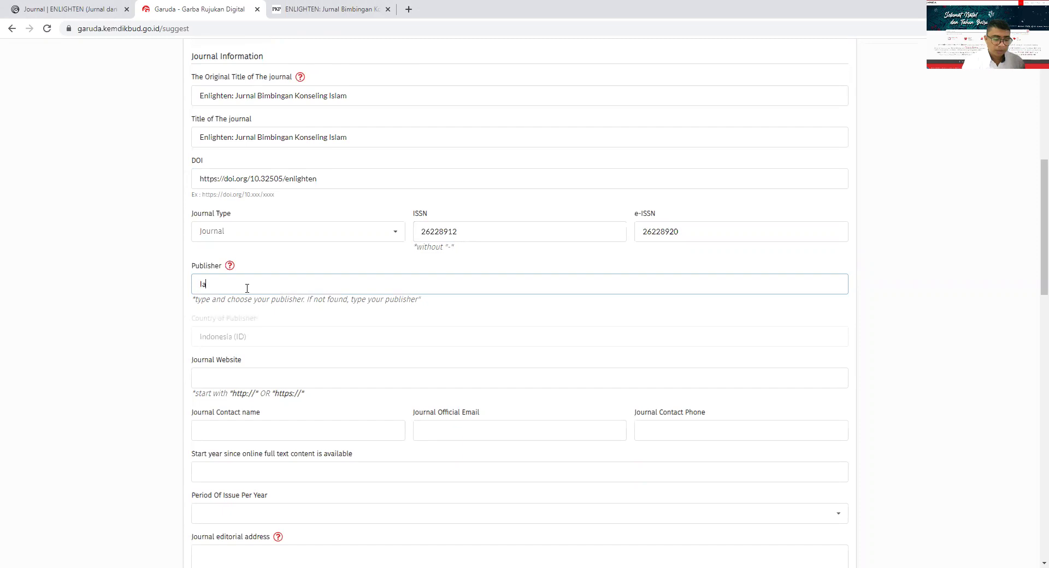
key("BackSpace")
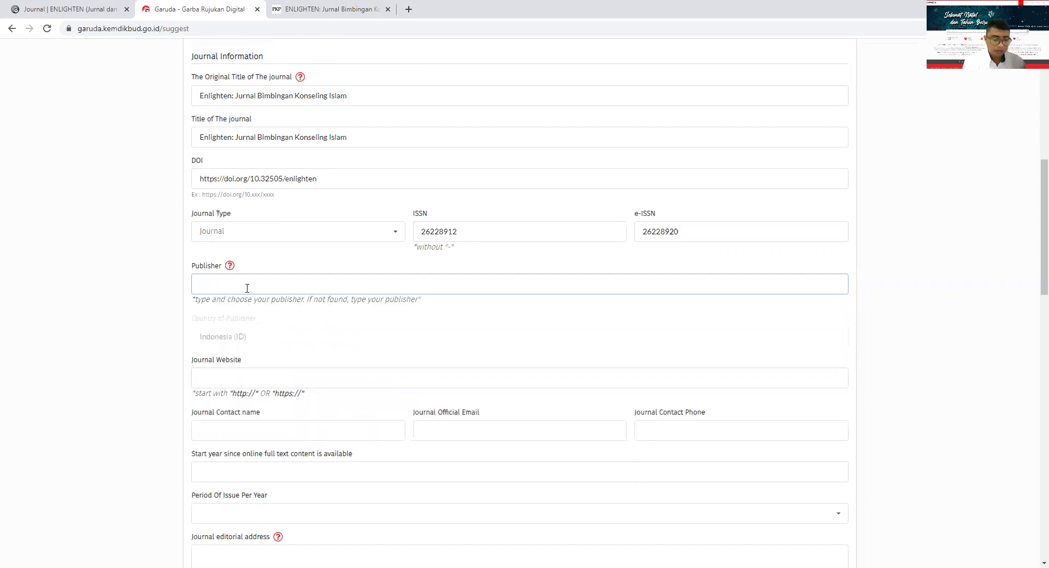
type("instu")
key("BackSpace")
type("itut")
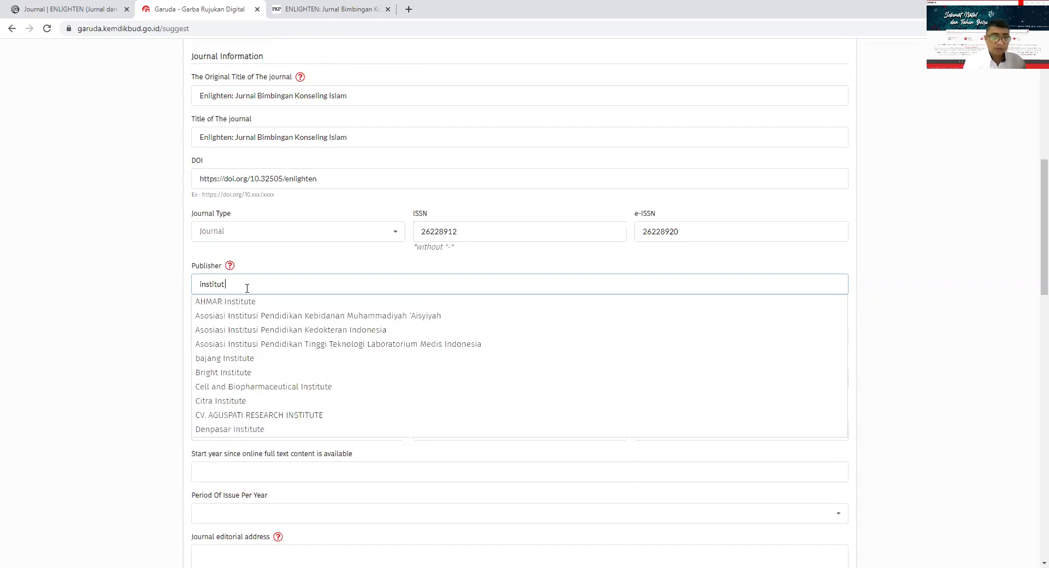
type(" Aga")
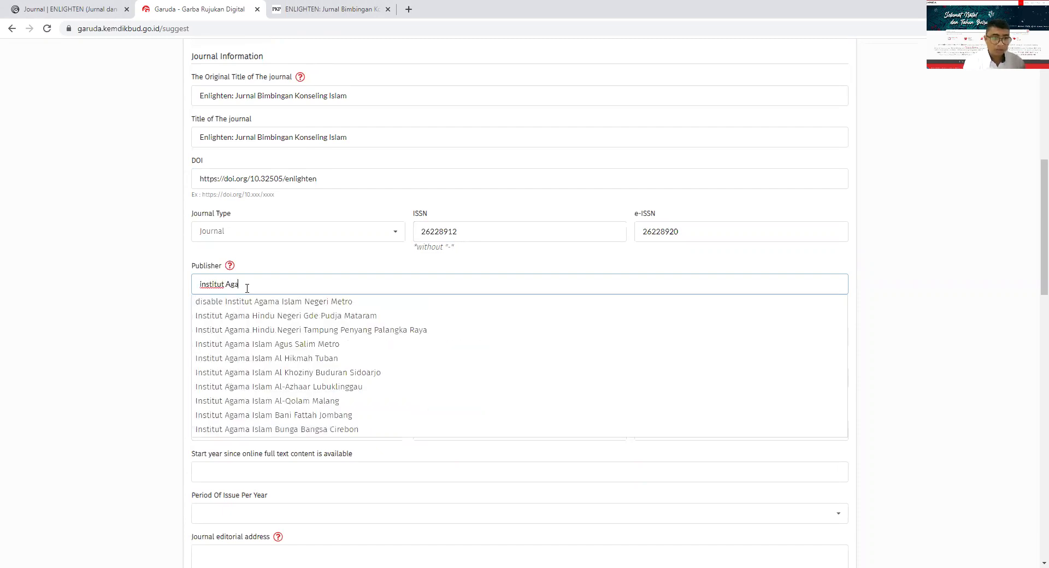
type("ma Is")
key("BackSpace")
key("BackSpace")
key("BackSpace")
type("Islam Negeri")
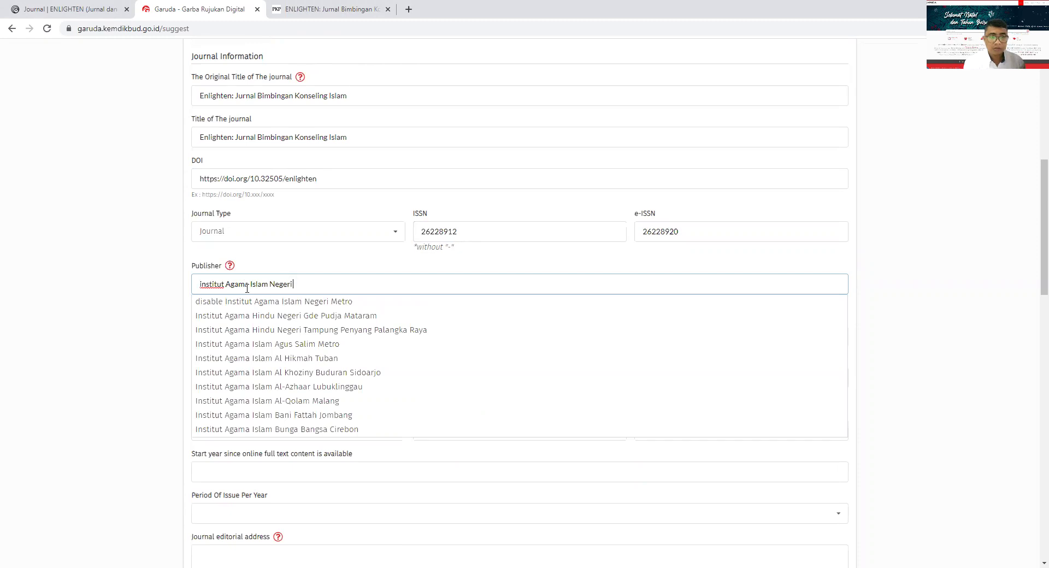
type(" Langsa")
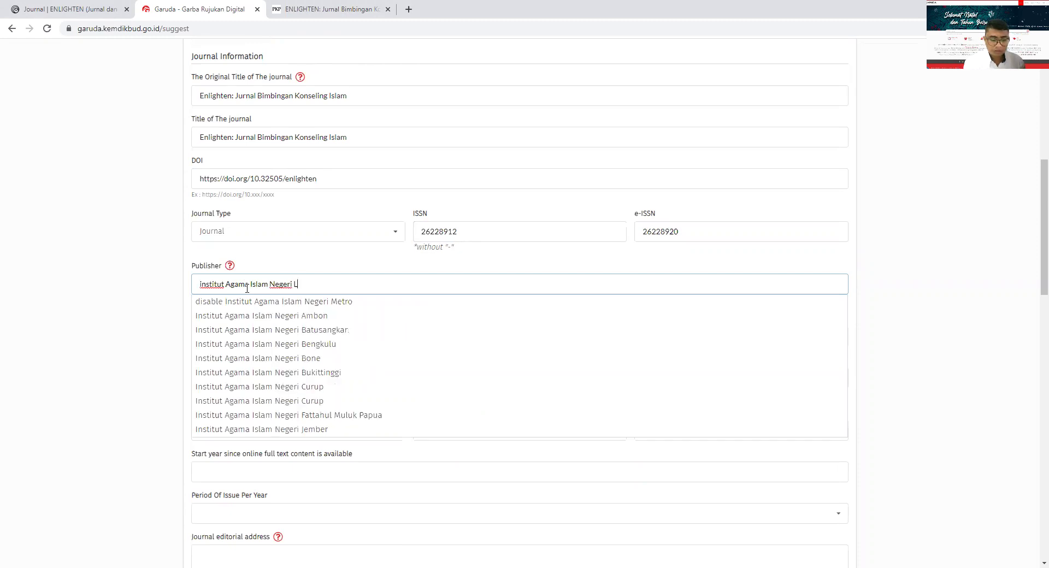
key("BackSpace")
key("BackSpace")
key("BackSpace")
key("BackSpace")
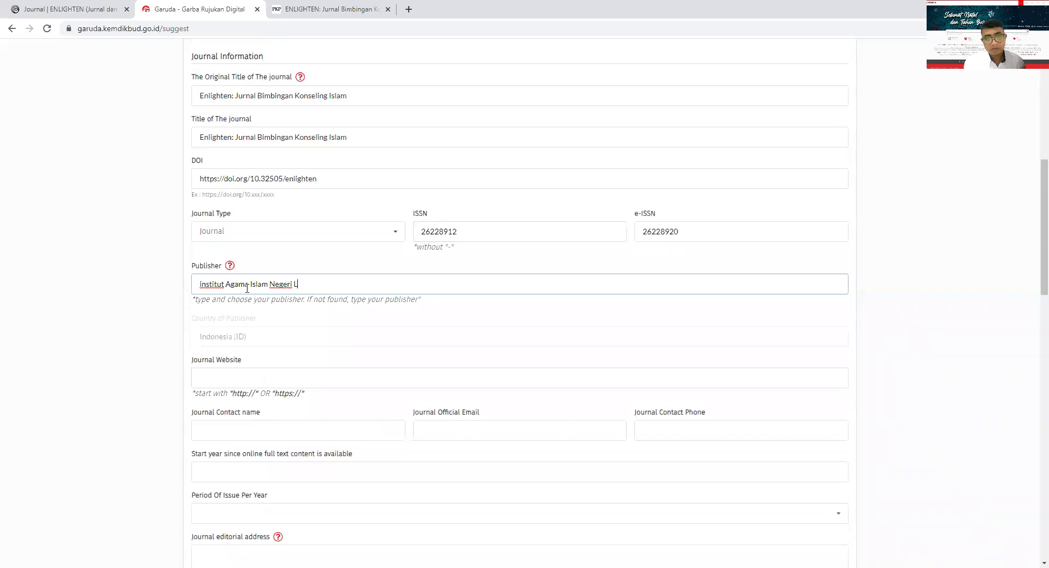
key("BackSpace")
type("za")
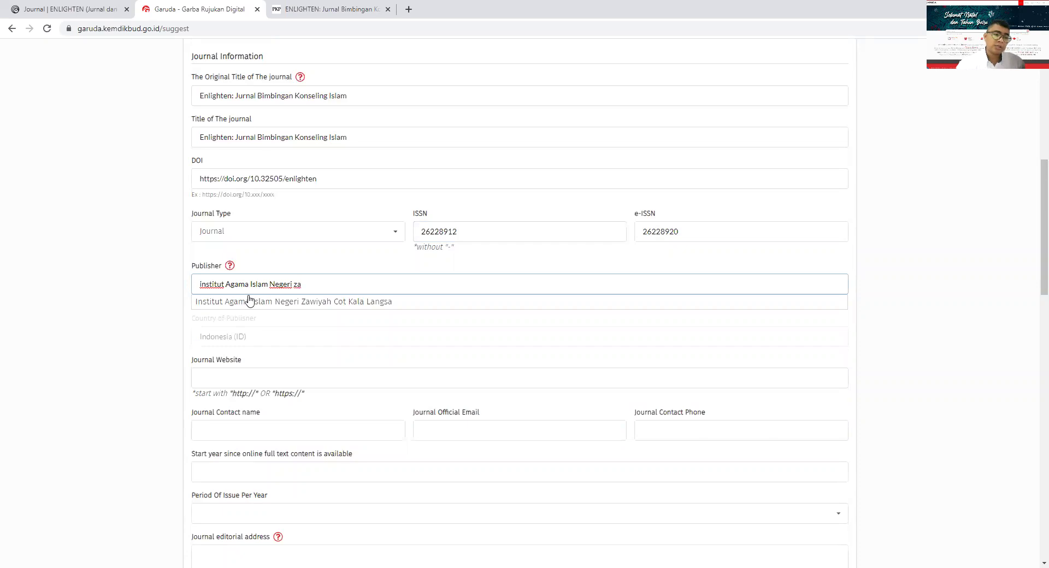
left_click(248, 302)
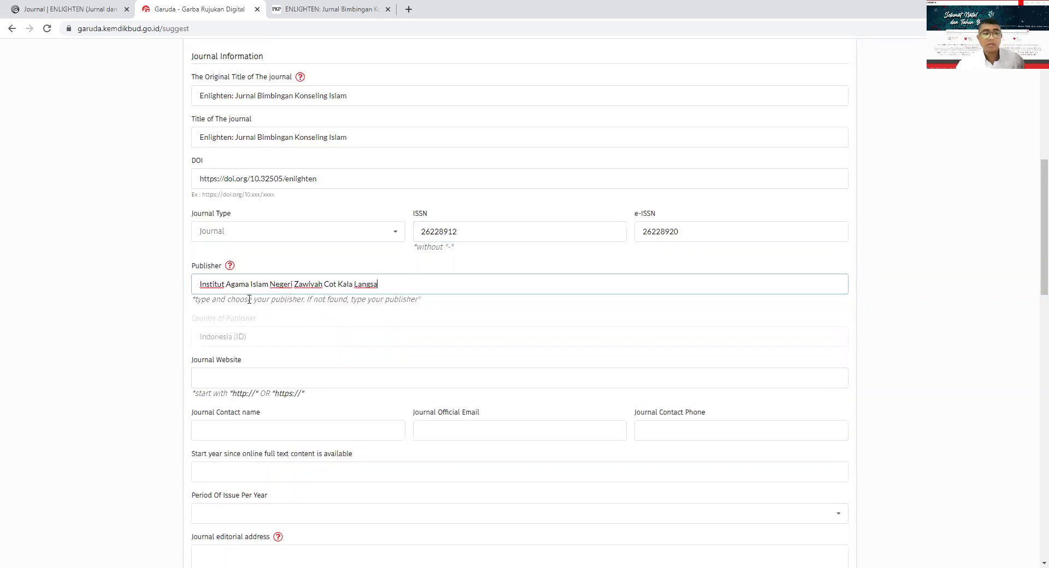
scroll(236, 250, "down", 2)
left_click(228, 230)
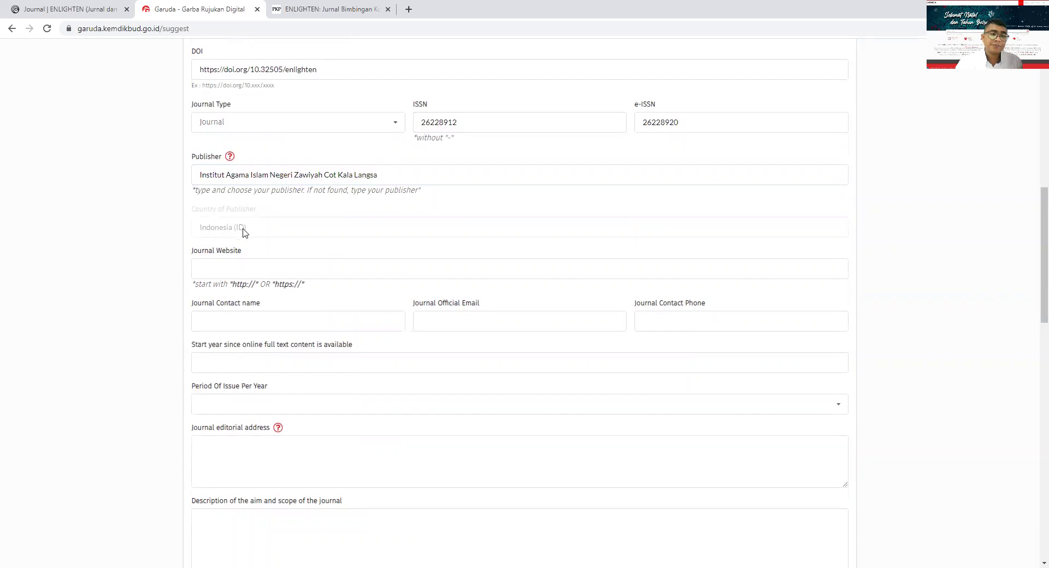
left_click(231, 273)
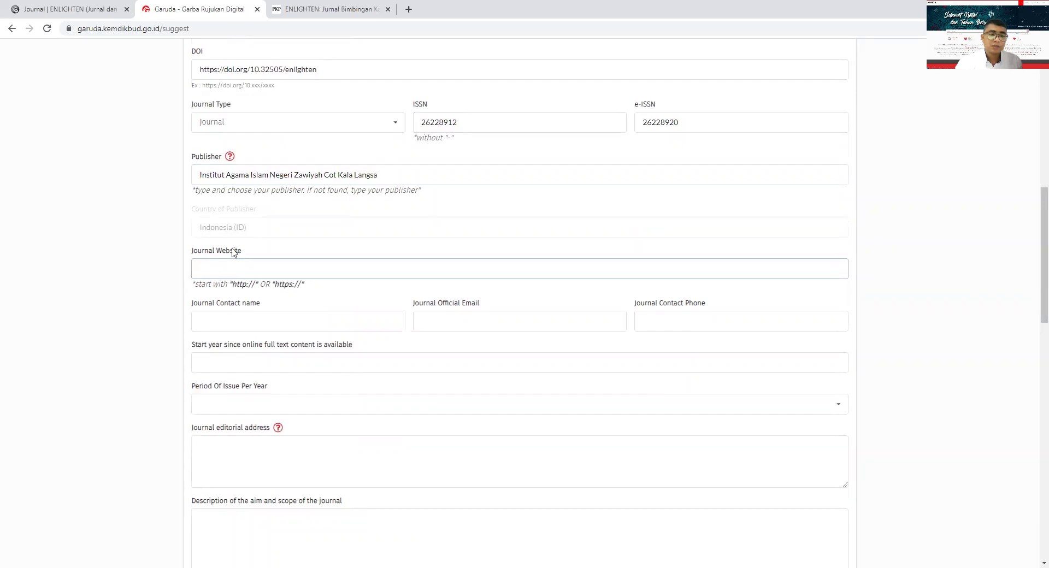
left_click(230, 266)
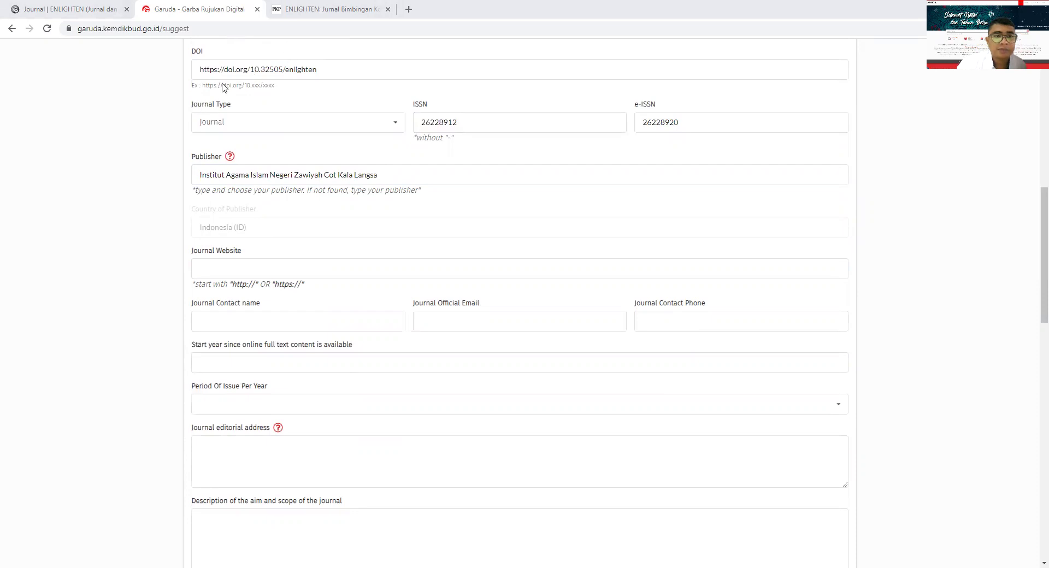
key("ctrl+Tab")
left_click(227, 30)
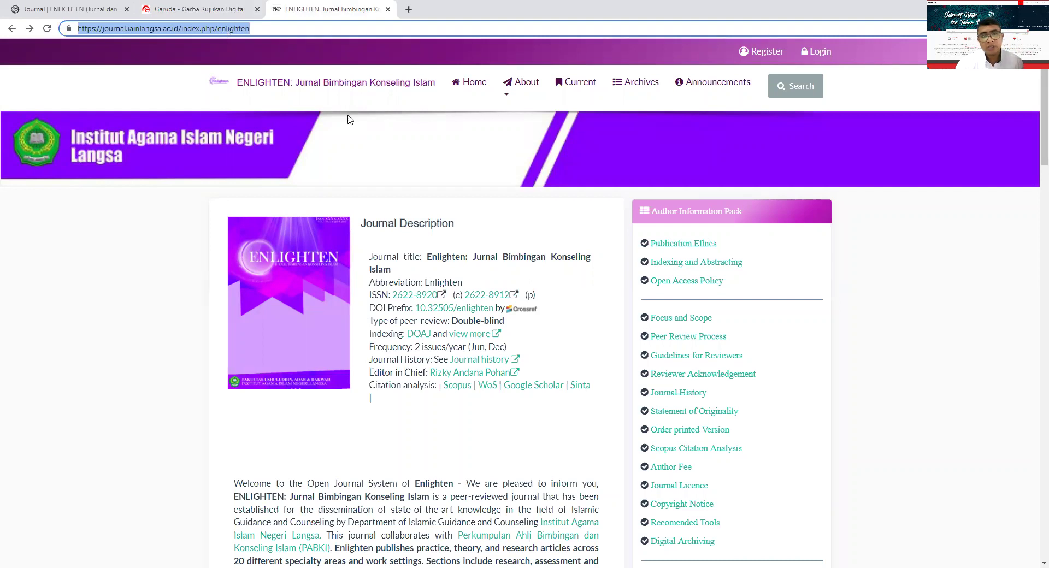
left_click(471, 84)
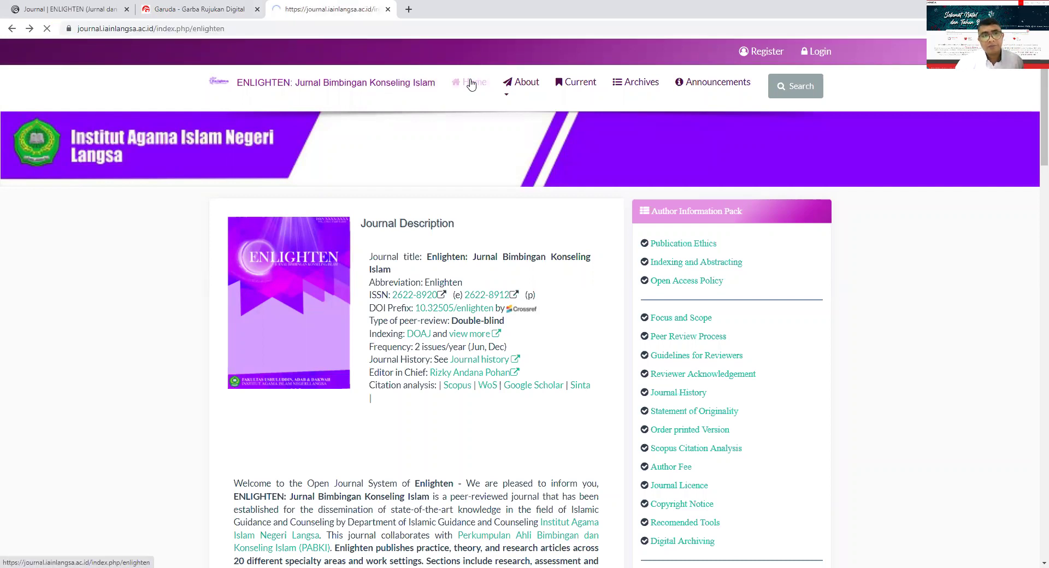
left_click(212, 31)
key("ctrl+c")
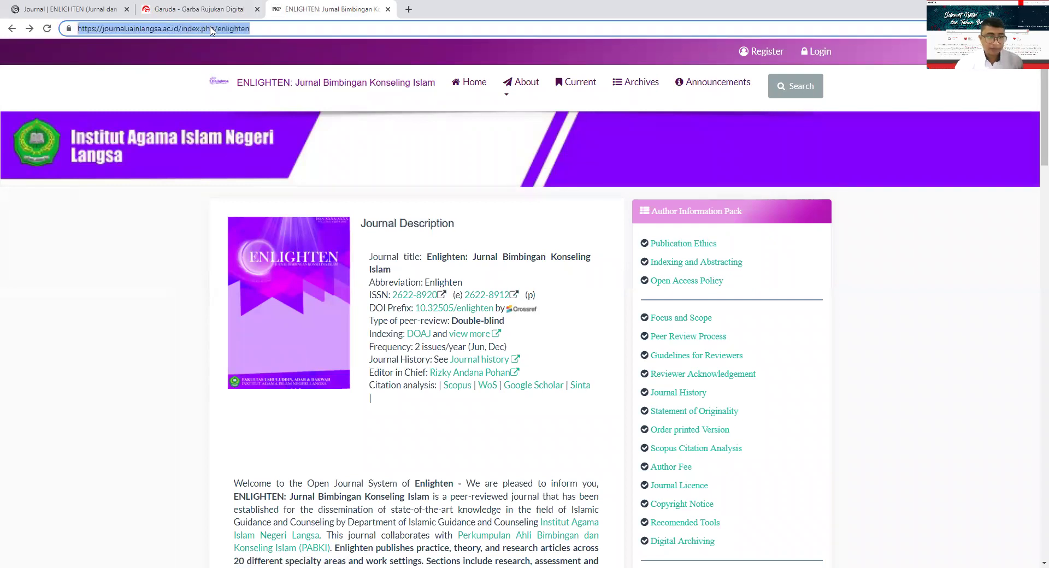
left_click(221, 9)
key("ctrl+v")
scroll(229, 253, "down", 2)
left_click(227, 210)
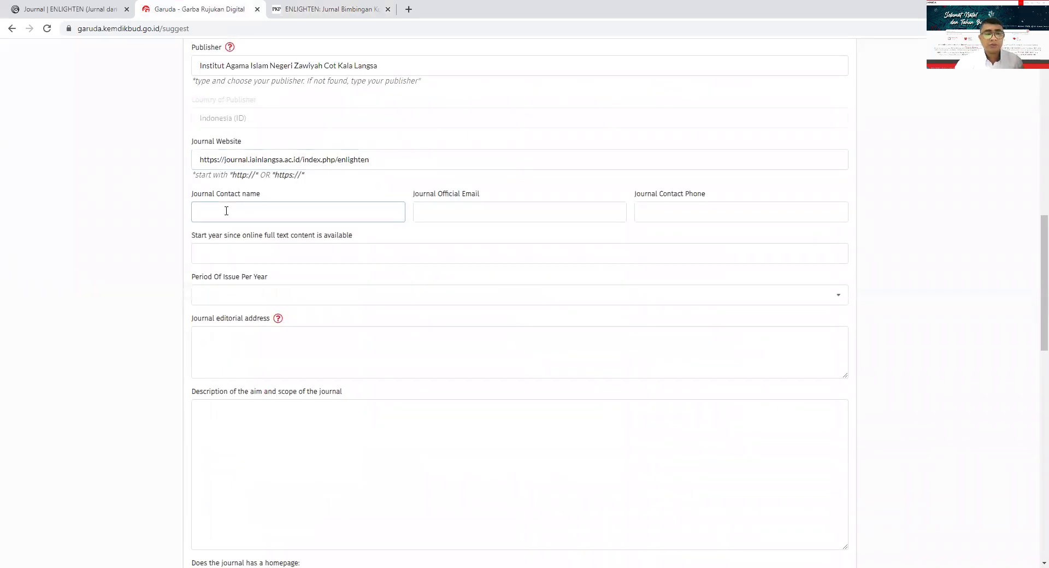
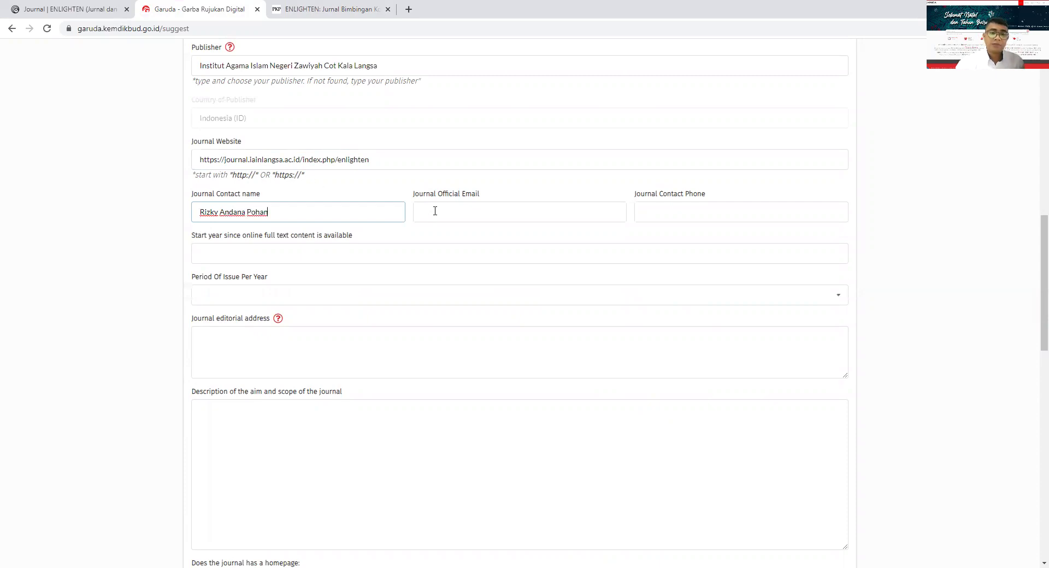
- Enter the journal contact's name and official e-mail, and begin typing the contact phone
left_click(435, 211)
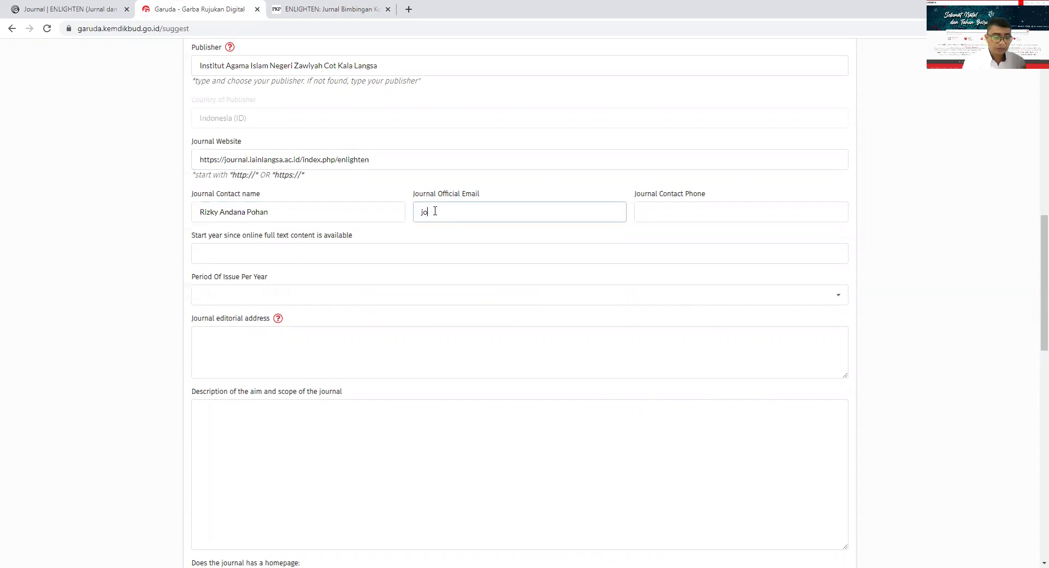
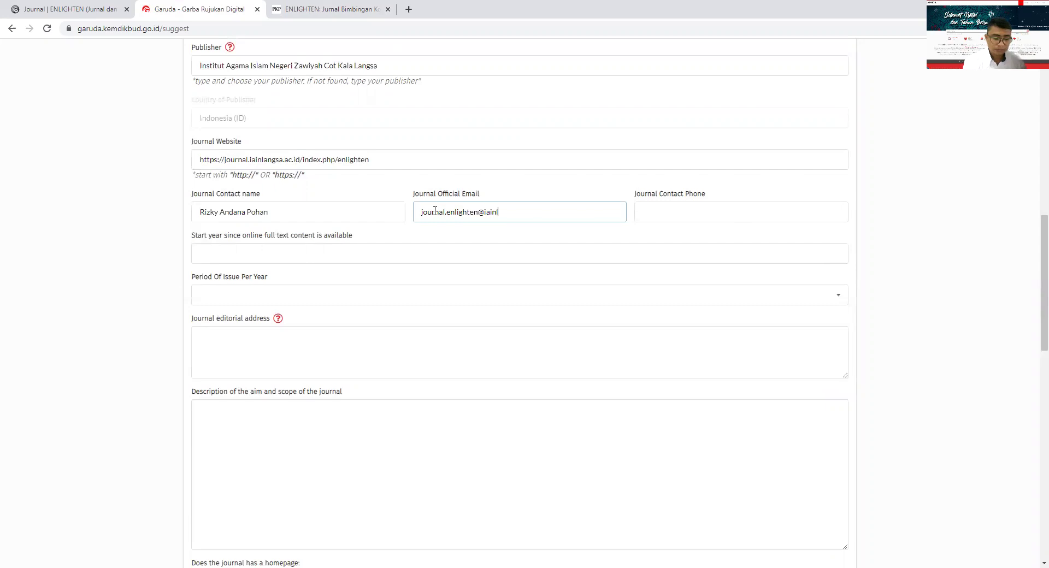
left_click(700, 211)
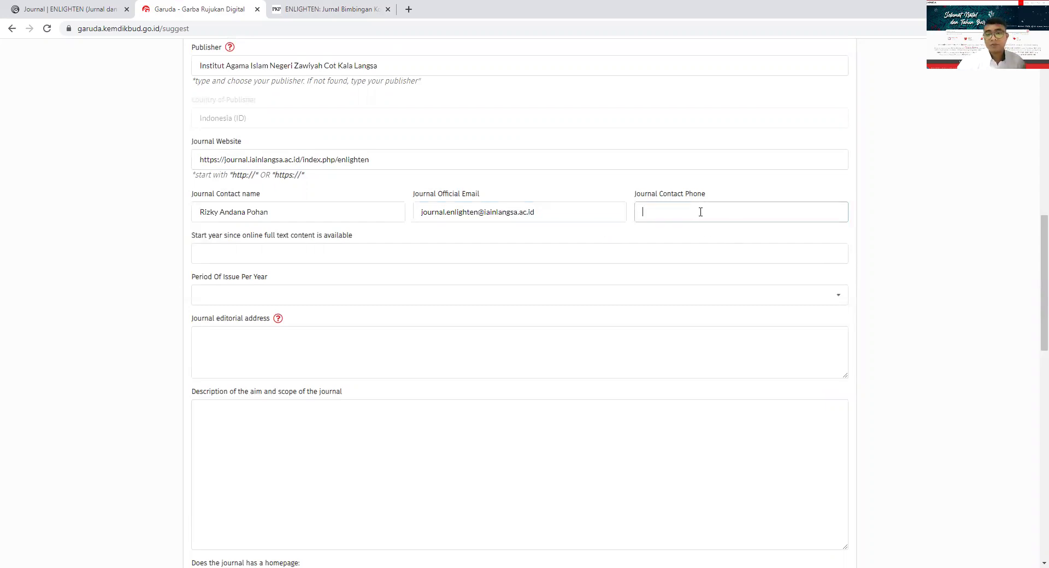
type("08333")
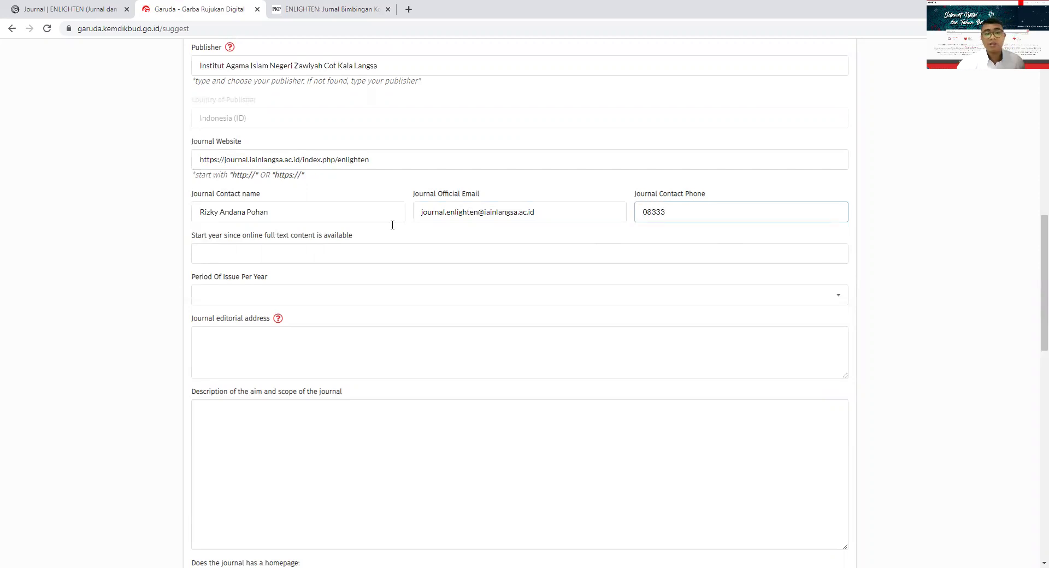
scroll(377, 229, "down", 2)
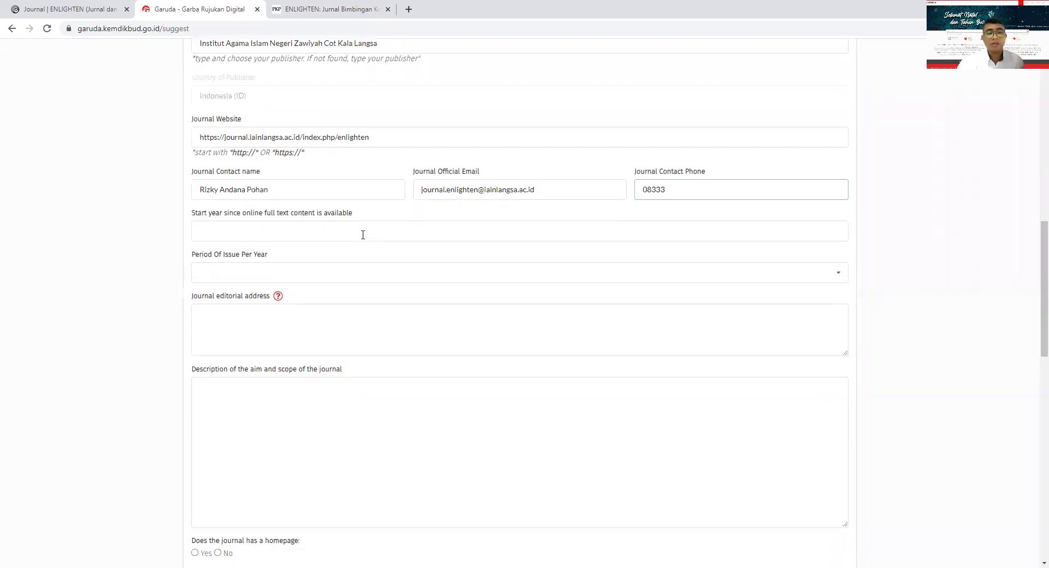
- Enter 2018 as the start year and replace February and March with June and December
left_click(257, 146)
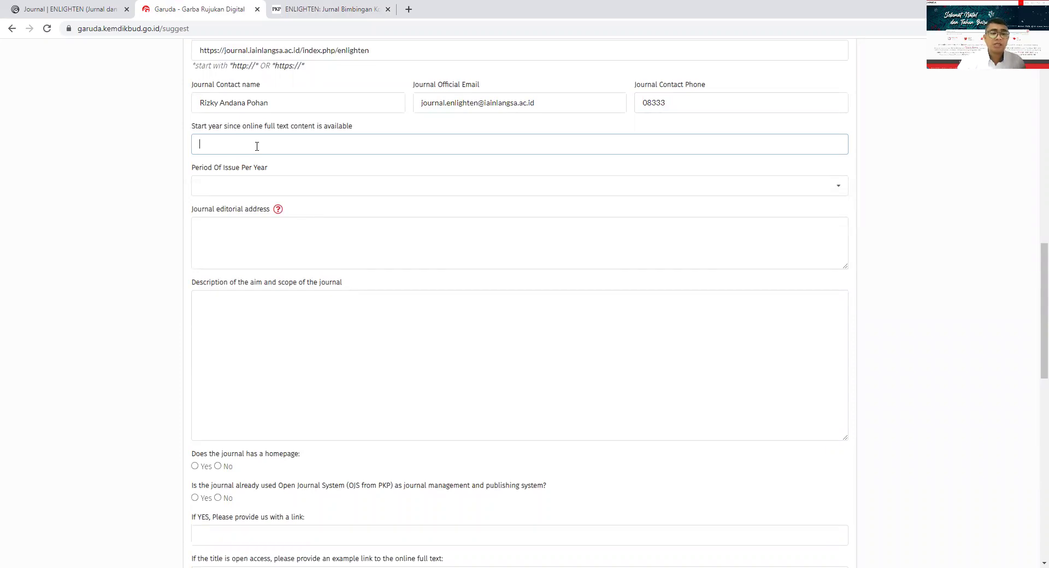
type("2018")
left_click(267, 186)
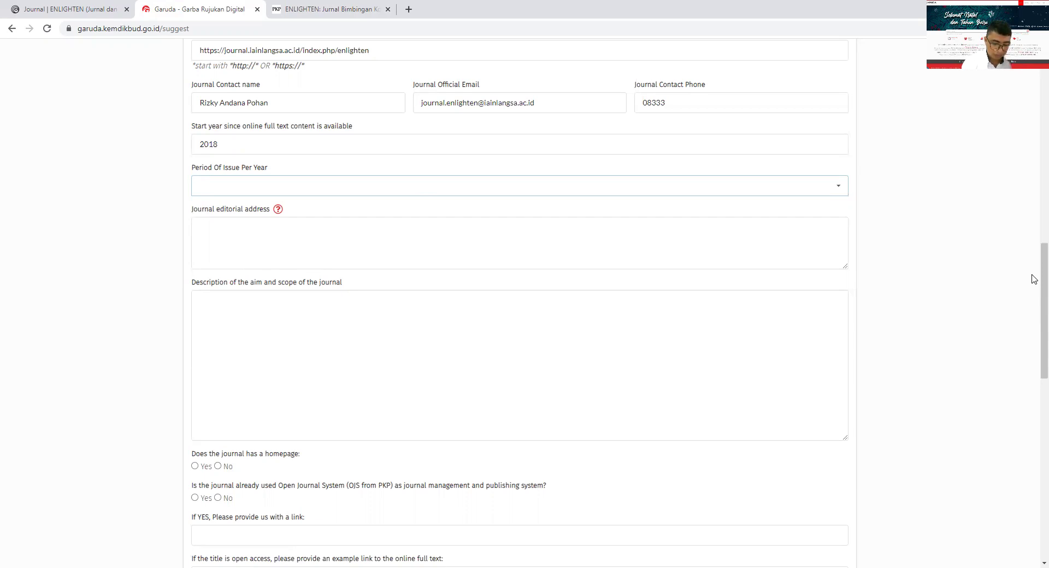
key("alt+Down")
key("Down")
key("Return")
key("Down")
key("Return")
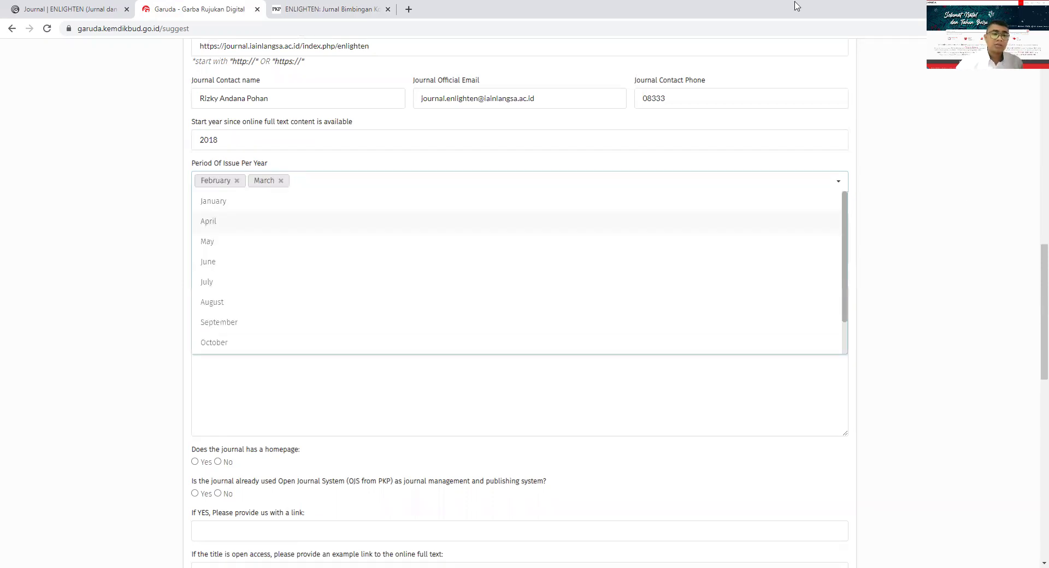
left_click(237, 181)
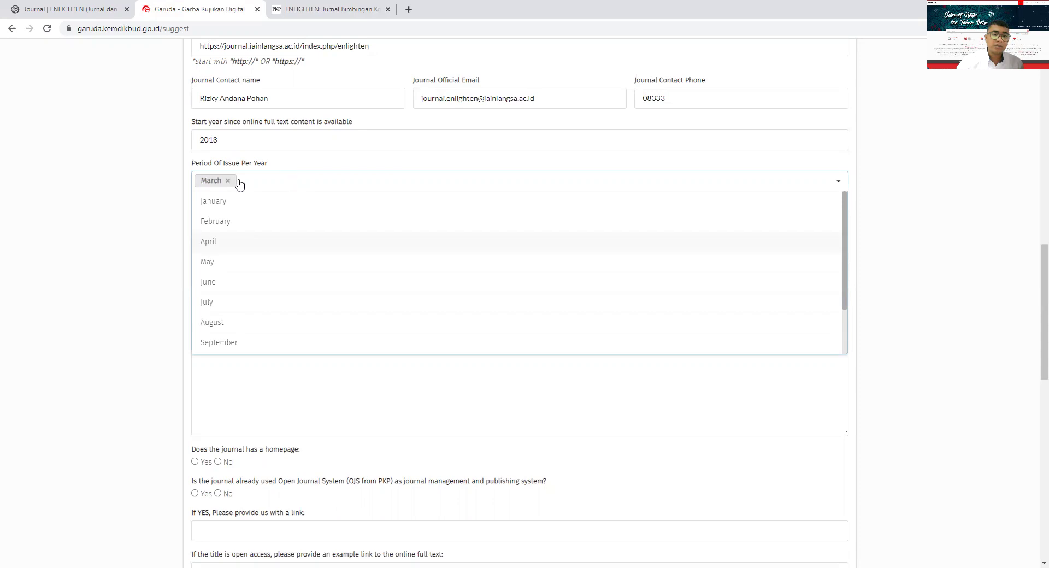
left_click(219, 284)
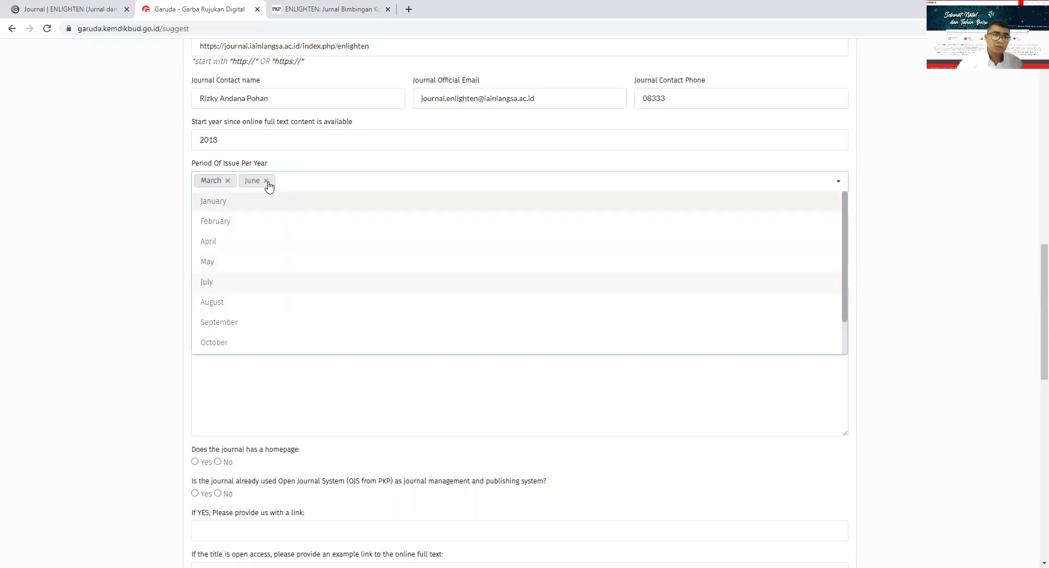
left_click(228, 181)
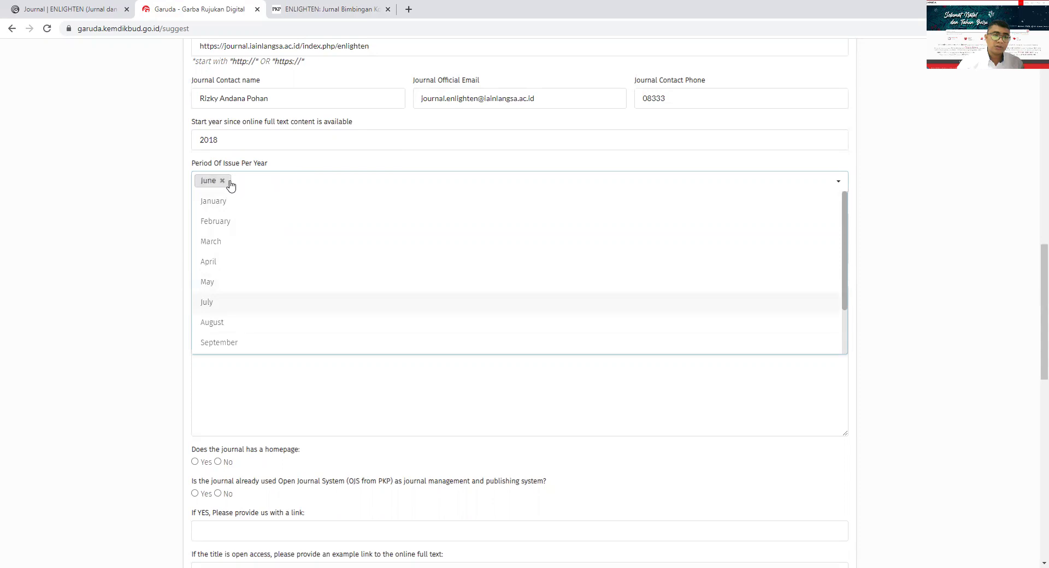
scroll(219, 339, "down", 1)
left_click(222, 344)
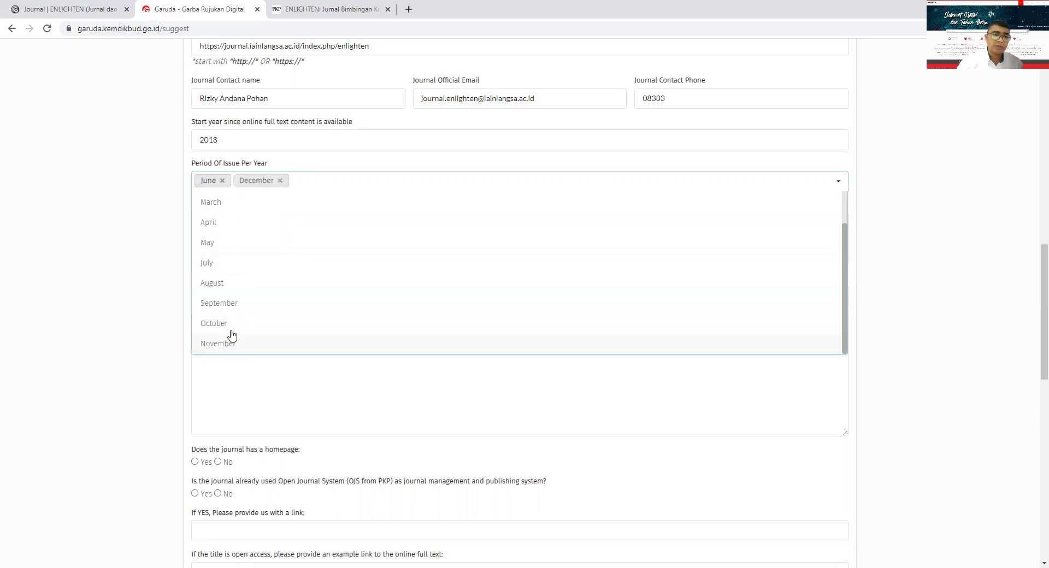
left_click(785, 399)
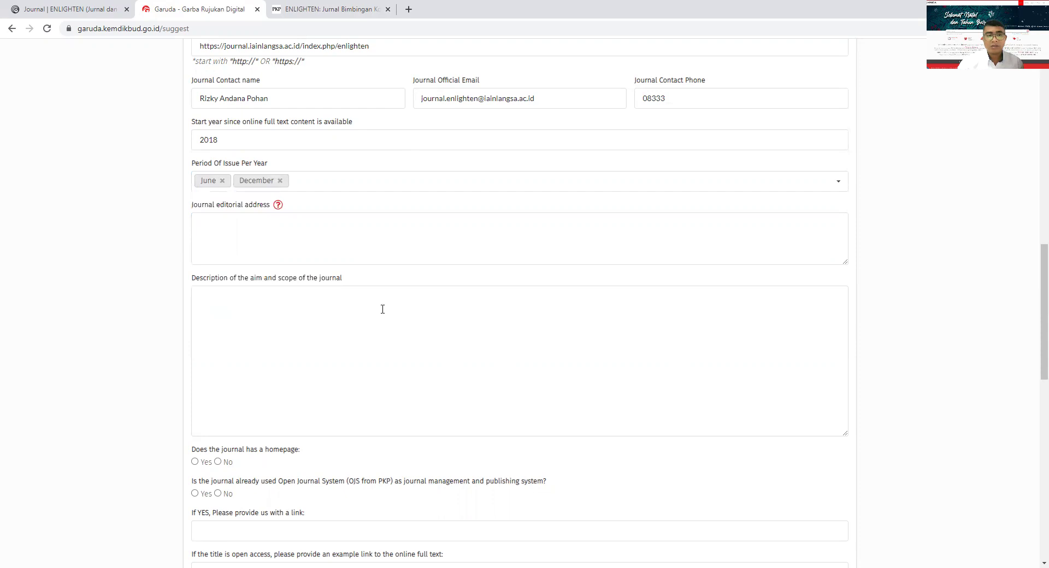
- Enter 'Jalan Meurandeh Kota Langsa' as the editorial address, fixing the misspelled street name
left_click(222, 230)
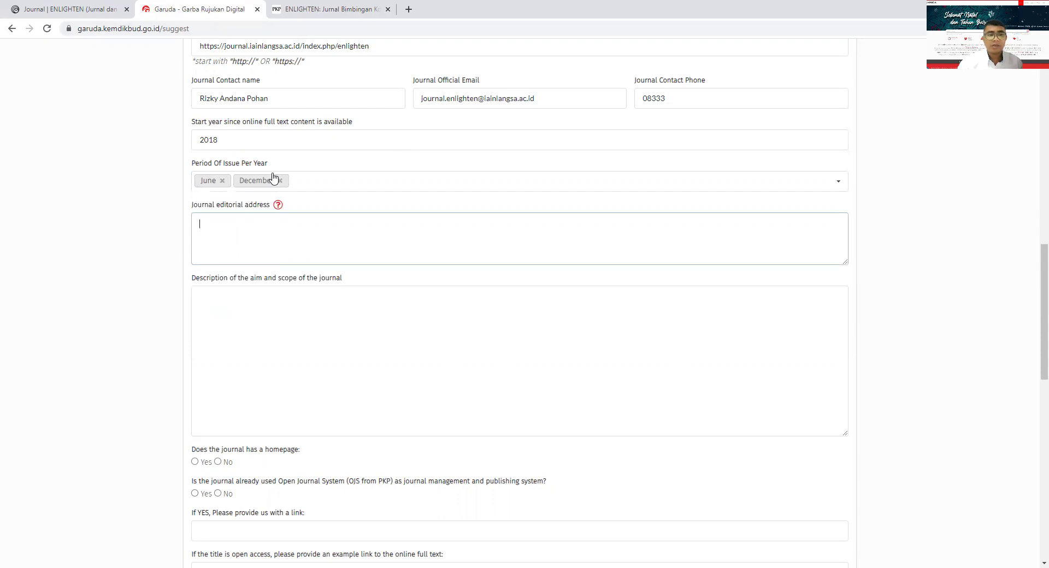
type("Jalan ")
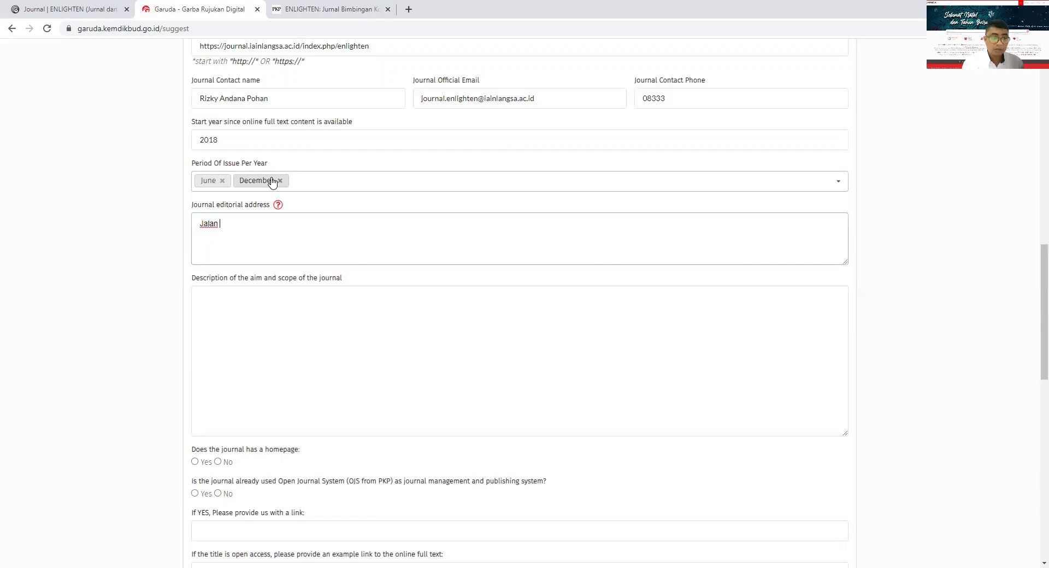
type("Meurnadeh")
key("BackSpace")
key("BackSpace")
key("BackSpace")
type("andeh Kota Langsa")
left_click(251, 312)
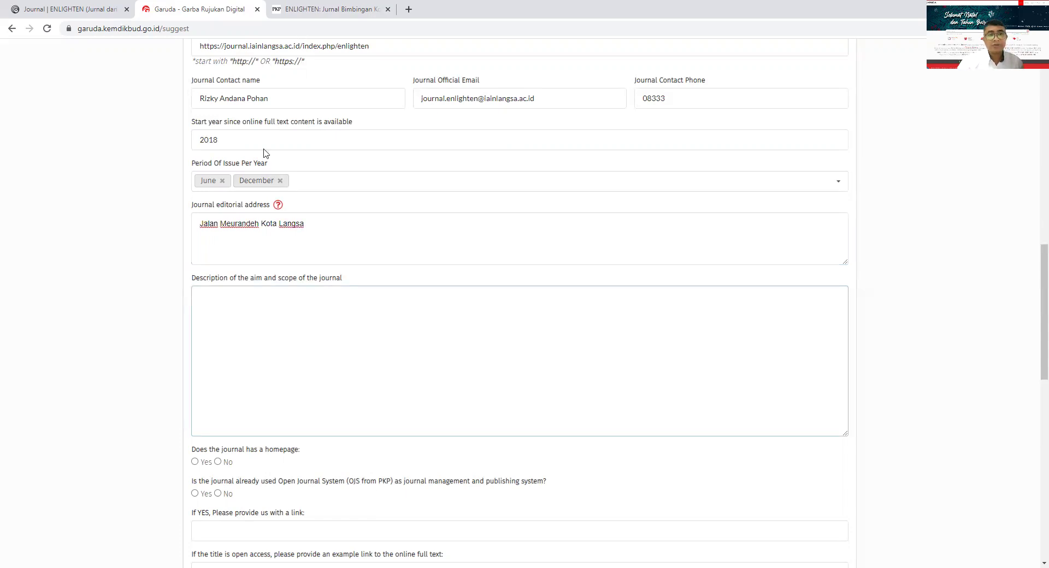
- Open the ENLIGHTEN Focus and Scope page and paste its address into the description box
left_click(312, 15)
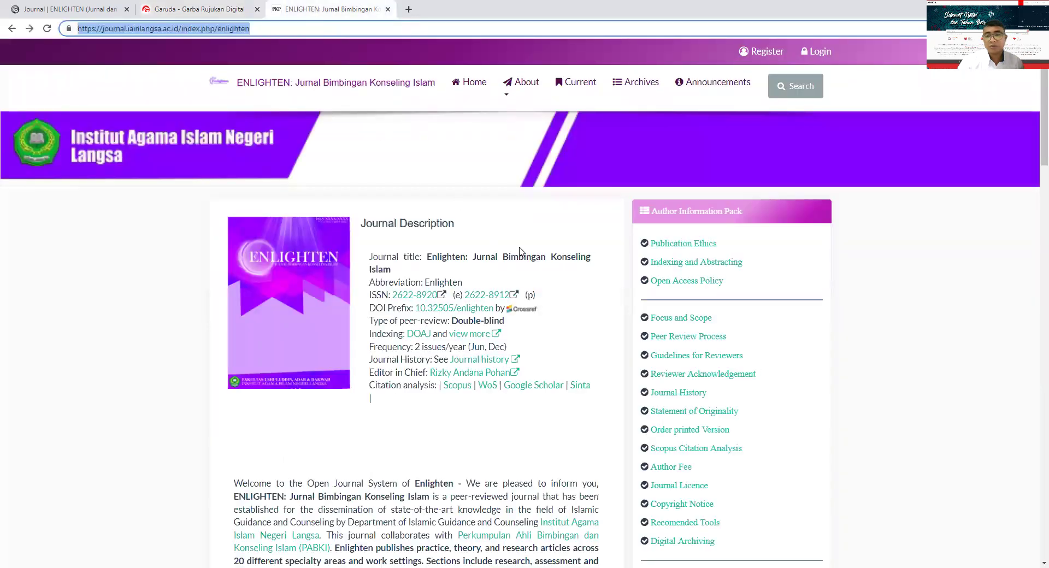
left_click(675, 322)
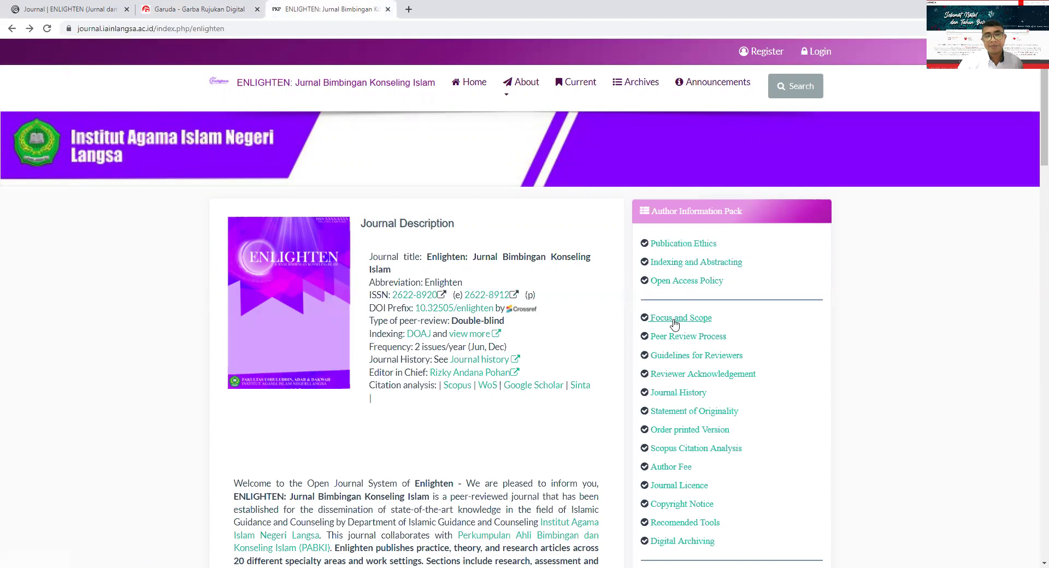
left_click(675, 322)
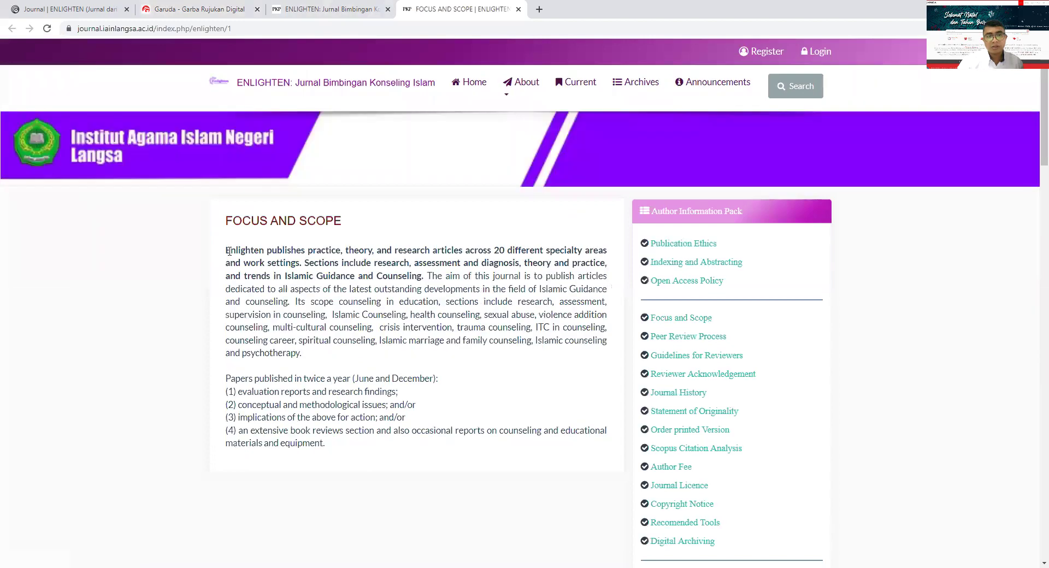
left_click(212, 30)
key("ctrl+c")
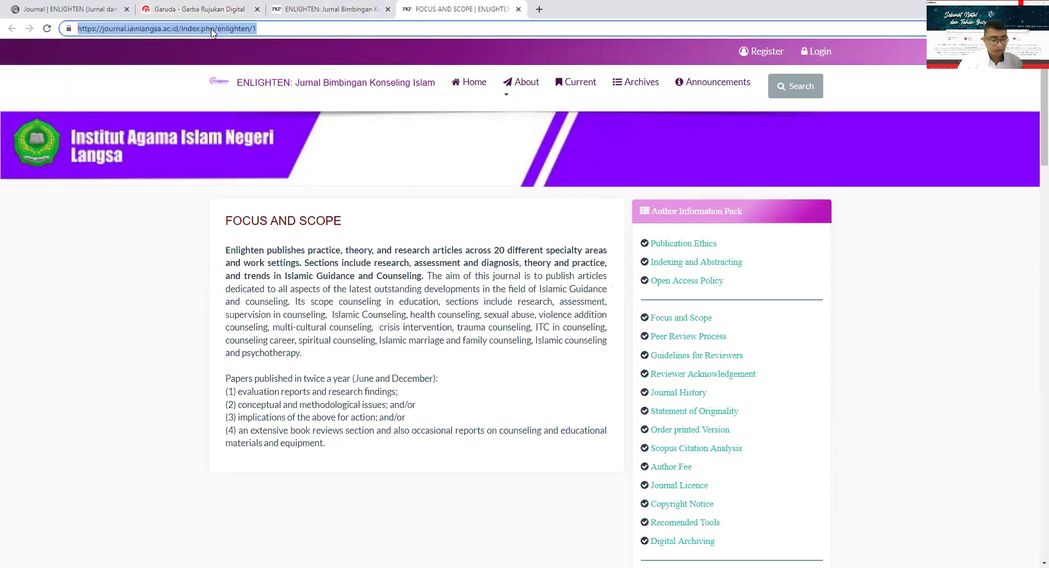
left_click(174, 9)
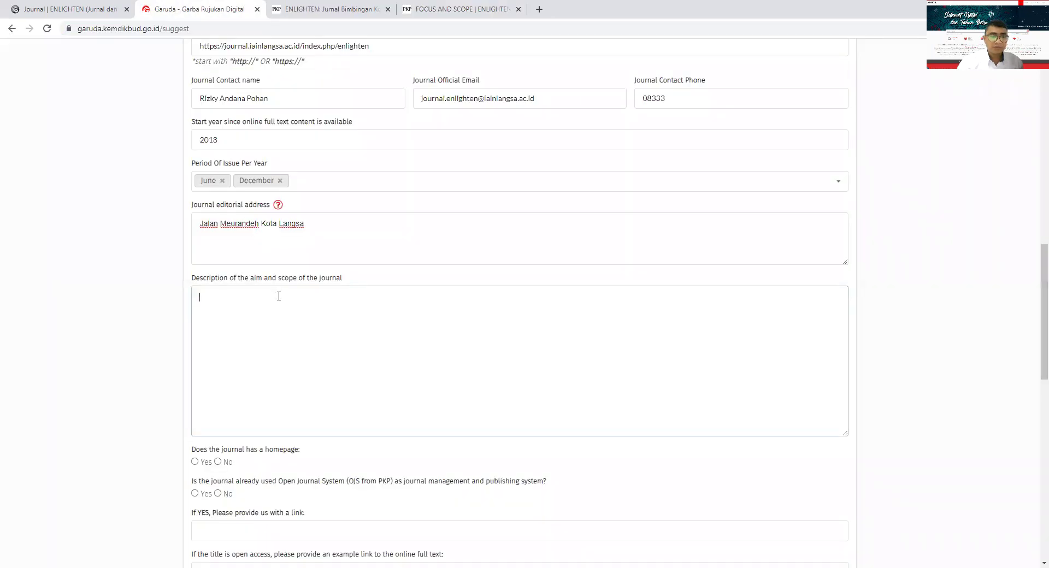
key("ctrl+v")
scroll(281, 296, "down", 2)
scroll(285, 288, "up", 1)
key("BackSpace")
key("BackSpace")
key("BackSpace")
key("BackSpace")
key("BackSpace")
key("BackSpace")
key("BackSpace")
key("BackSpace")
key("BackSpace")
key("BackSpace")
key("BackSpace")
key("BackSpace")
key("BackSpace")
key("BackSpace")
key("BackSpace")
key("BackSpace")
key("BackSpace")
key("BackSpace")
key("BackSpace")
key("BackSpace")
key("BackSpace")
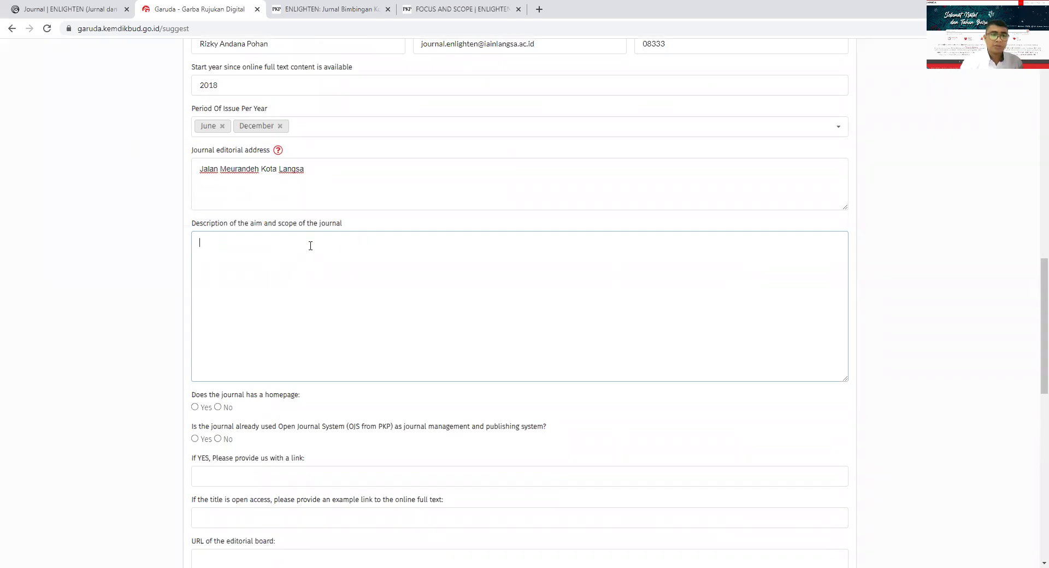
- Copy the full Focus and Scope text and paste it as the aim-and-scope description
left_click(326, 9)
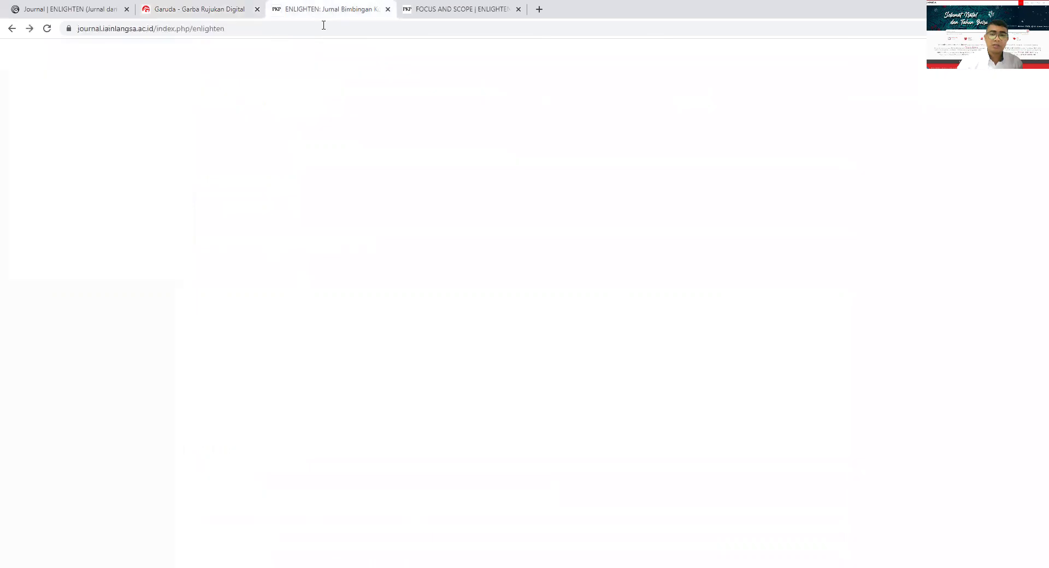
scroll(458, 299, "down", 4)
scroll(458, 299, "up", 4)
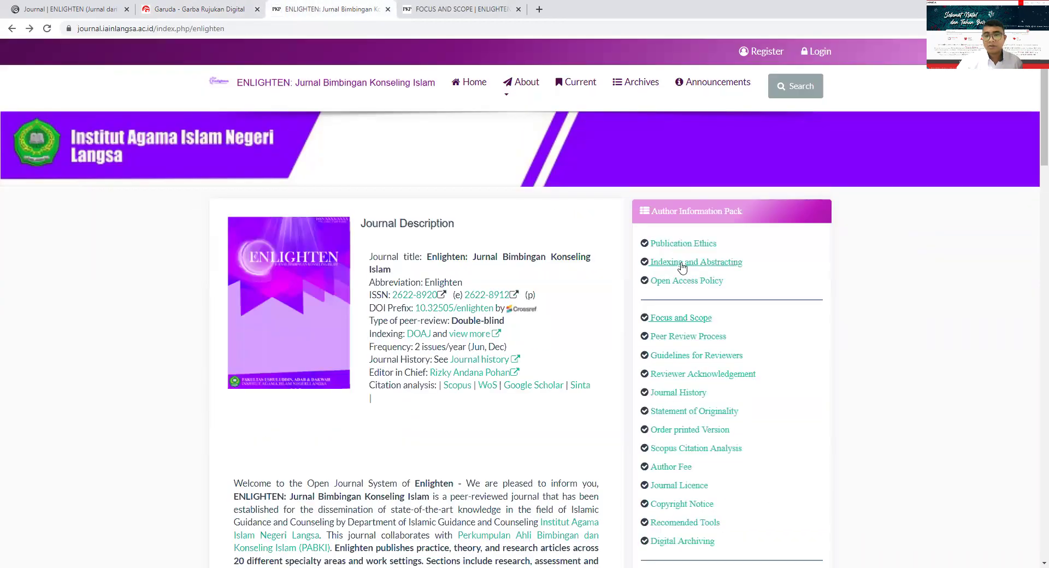
key("ctrl+Tab")
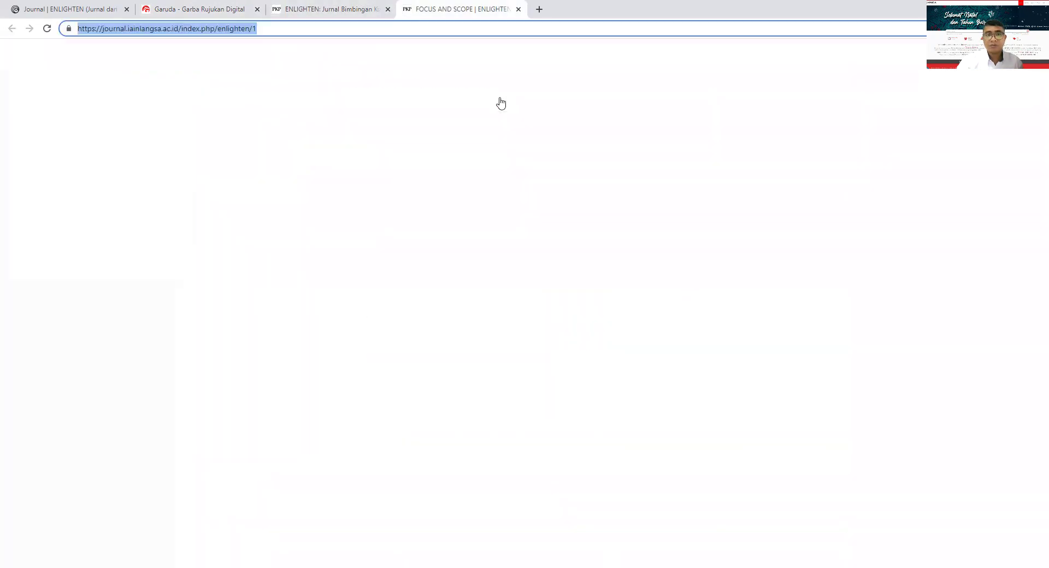
left_click_drag(325, 446, 228, 246)
key("ctrl+c")
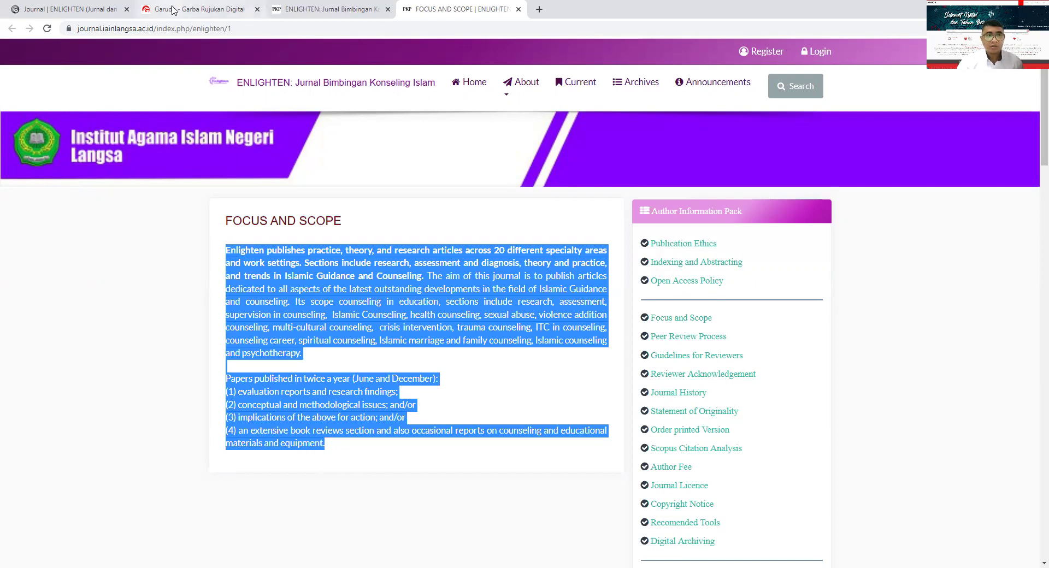
left_click(166, 11)
key("ctrl+v")
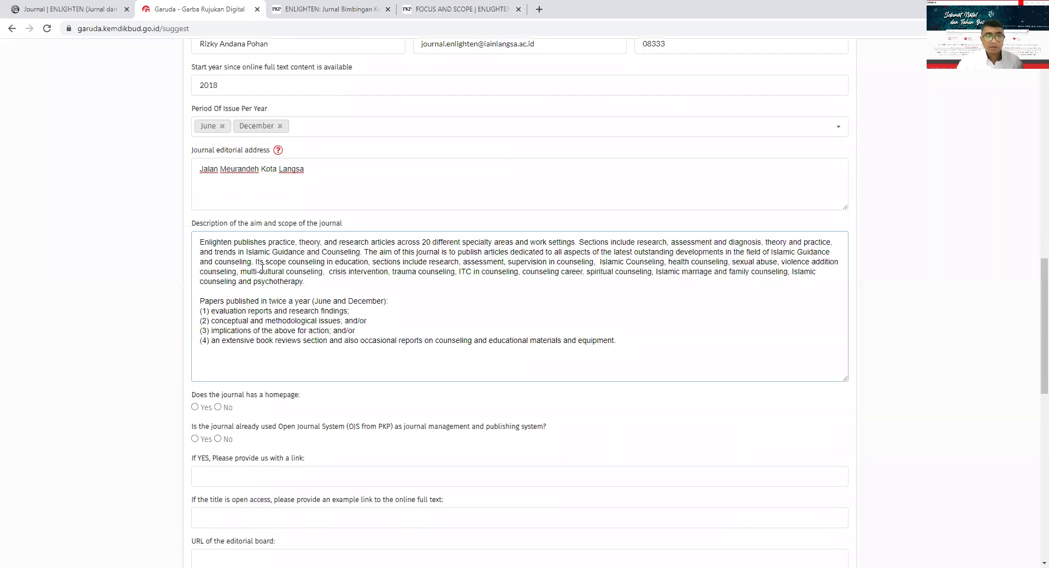
scroll(265, 328, "down", 3)
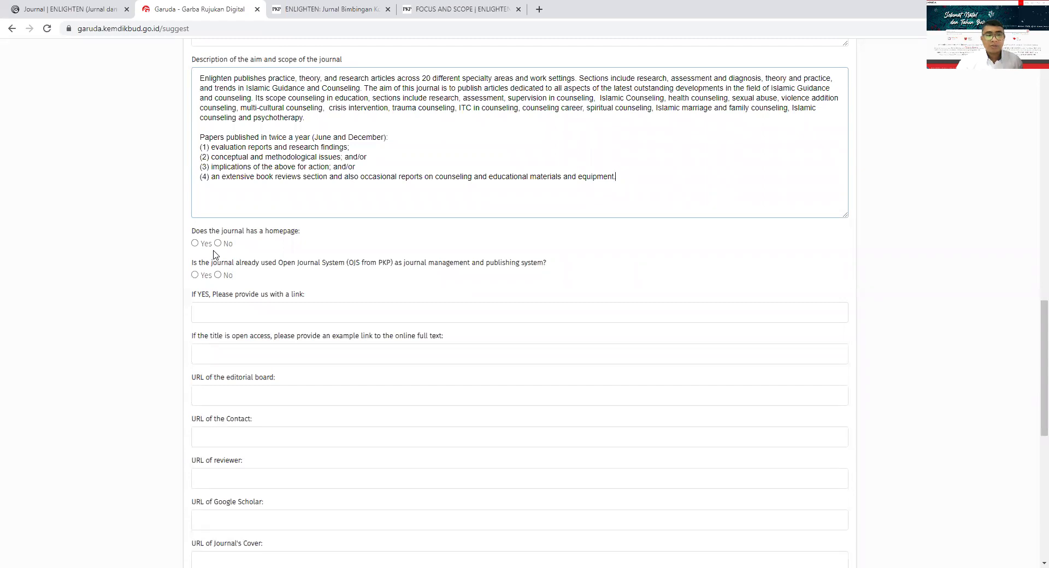
left_click(195, 244)
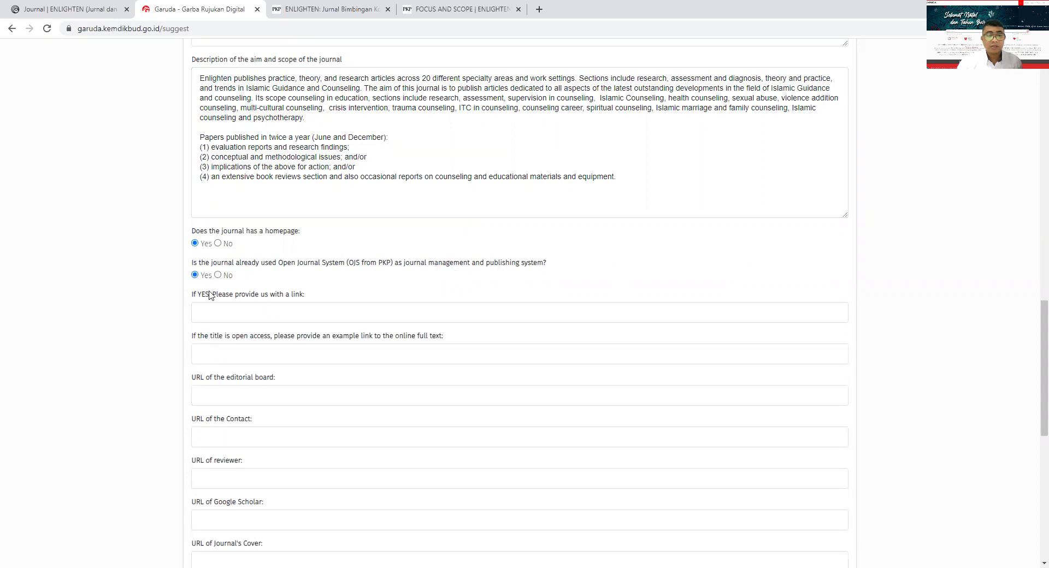
left_click(218, 315)
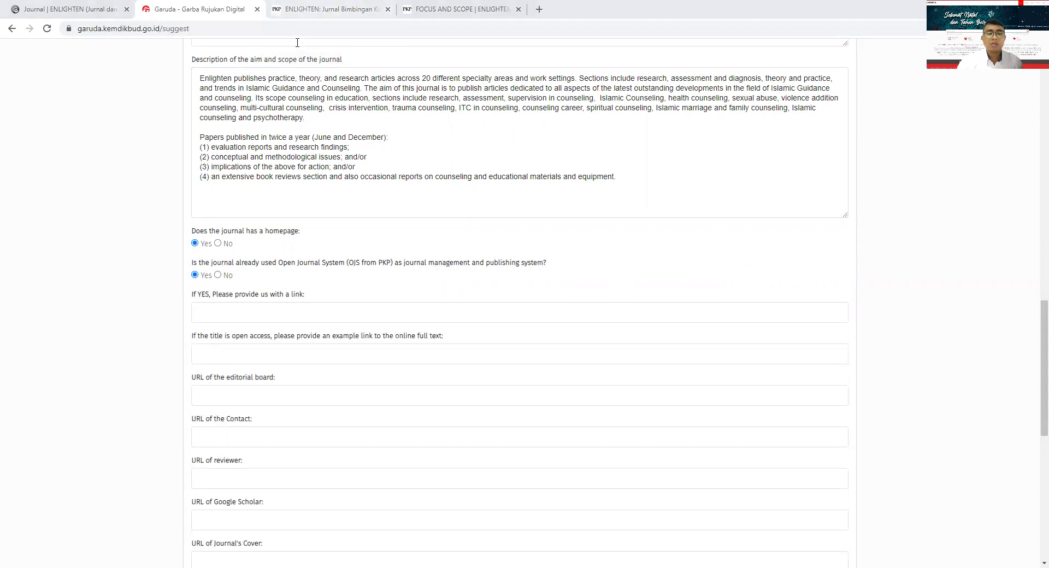
key("ctrl+Tab")
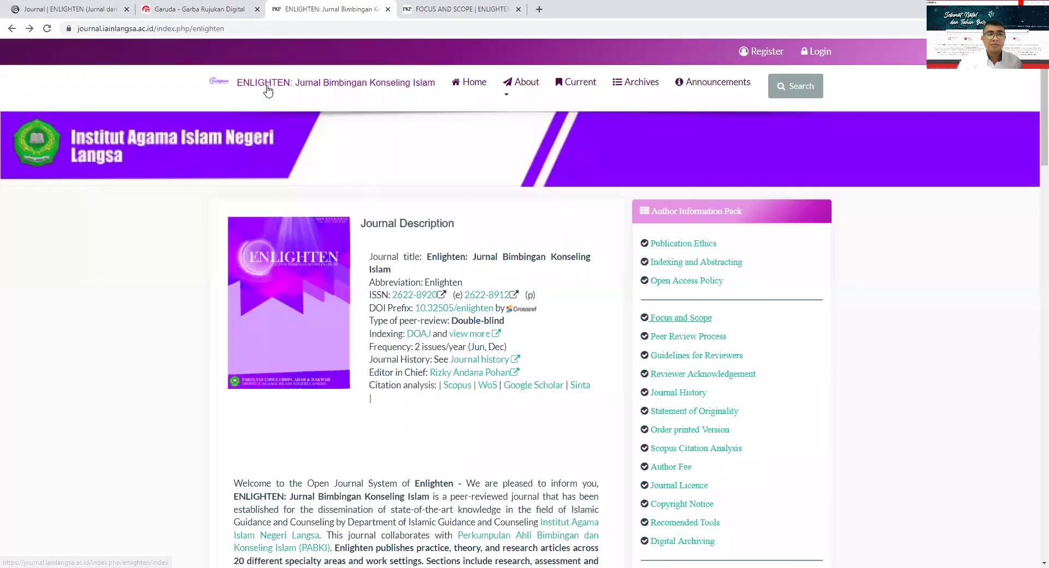
left_click_drag(252, 28, 216, 24)
triple_click(212, 25)
key("ctrl+c")
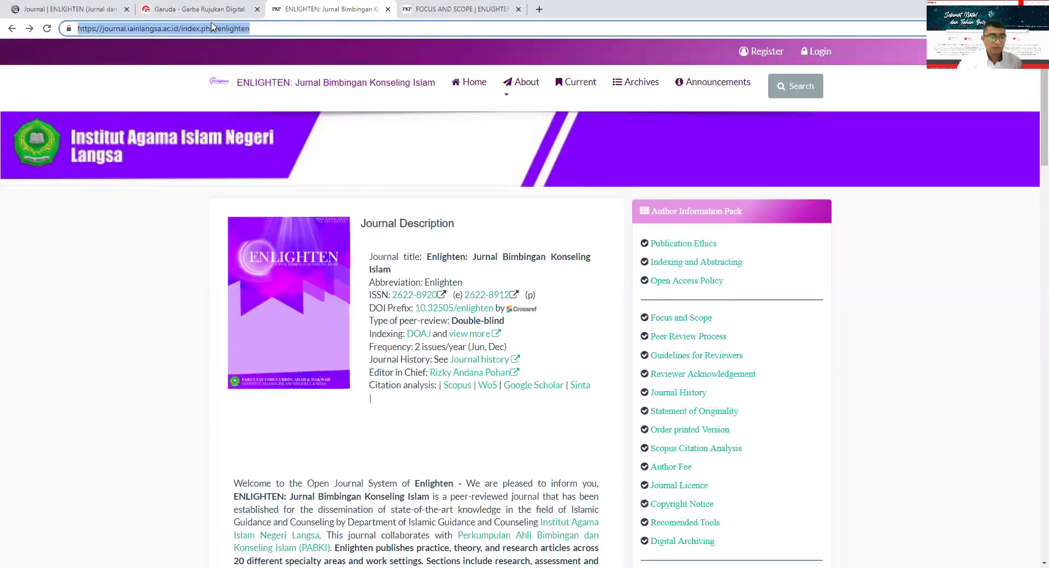
left_click(180, 10)
key("ctrl+v")
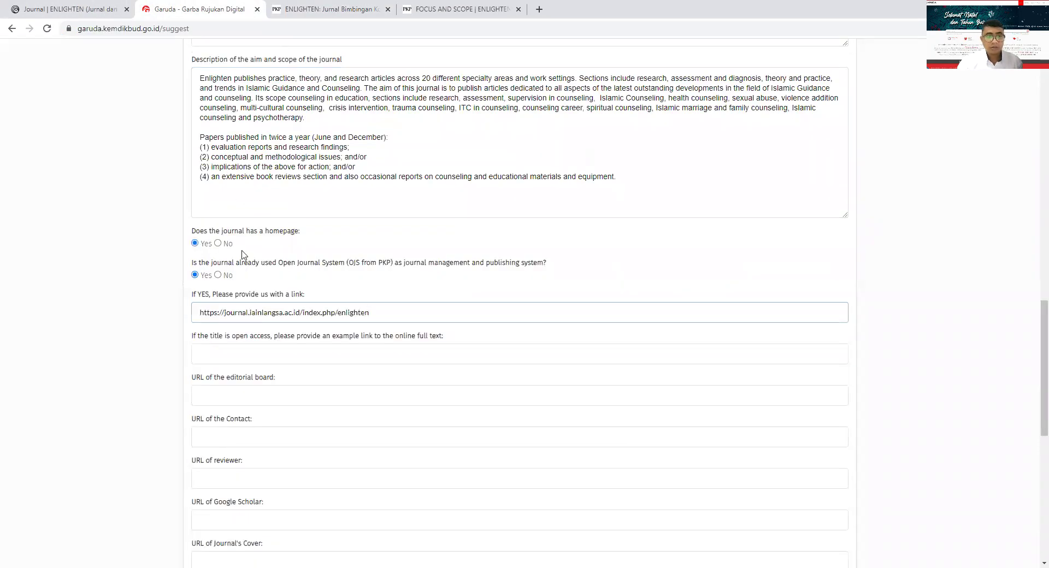
scroll(244, 256, "down", 3)
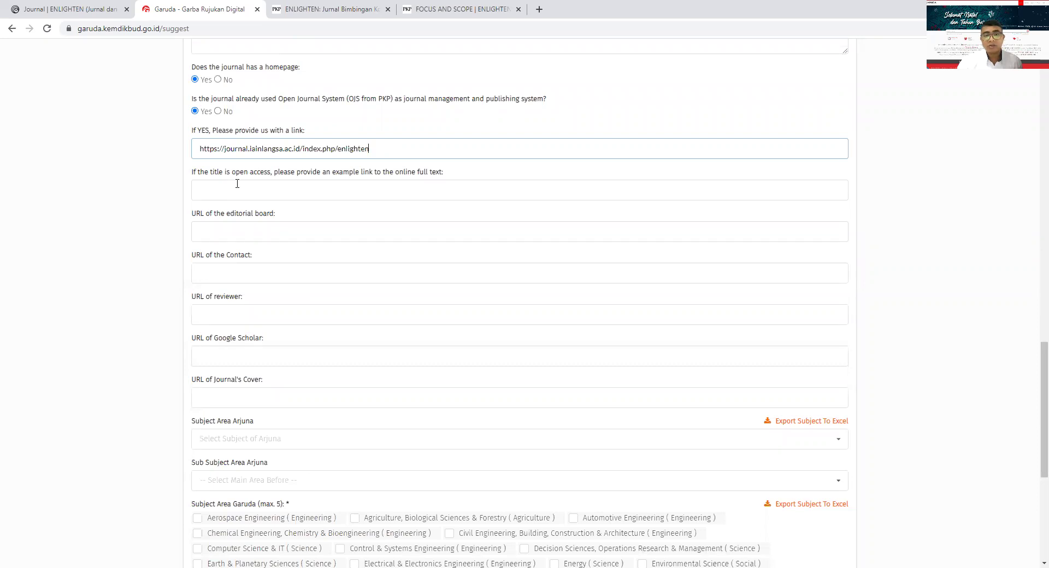
key("ctrl+Tab")
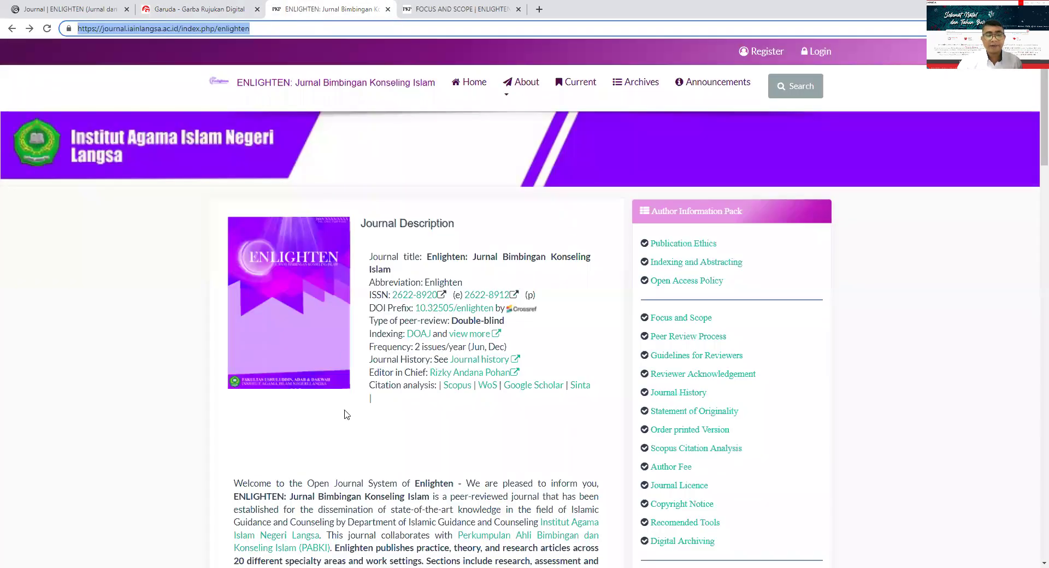
- Paste the first article's PDF address (.../article/view/3136/1841) as the open-access example link
scroll(344, 415, "down", 15)
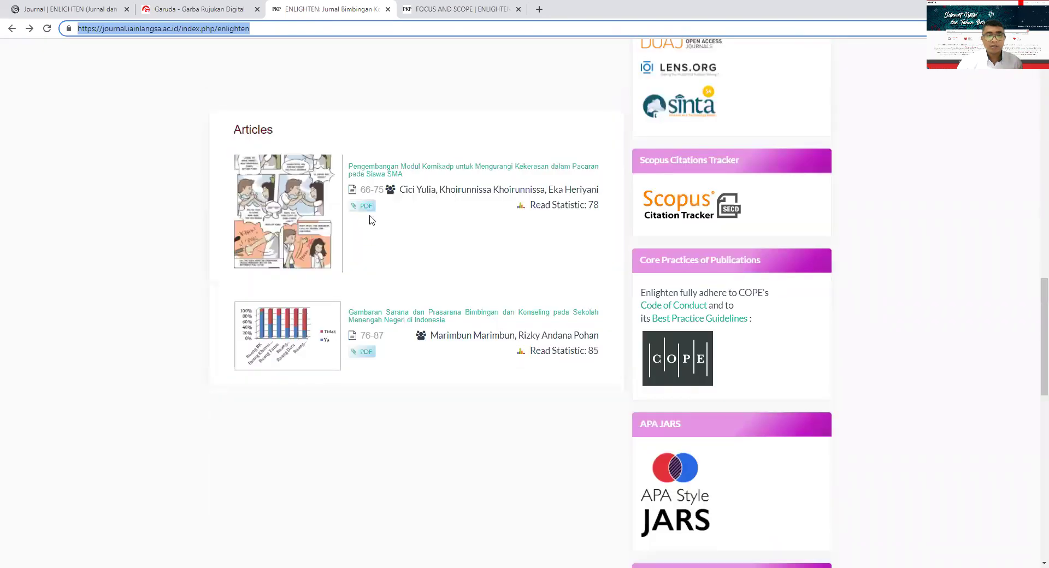
left_click(376, 171)
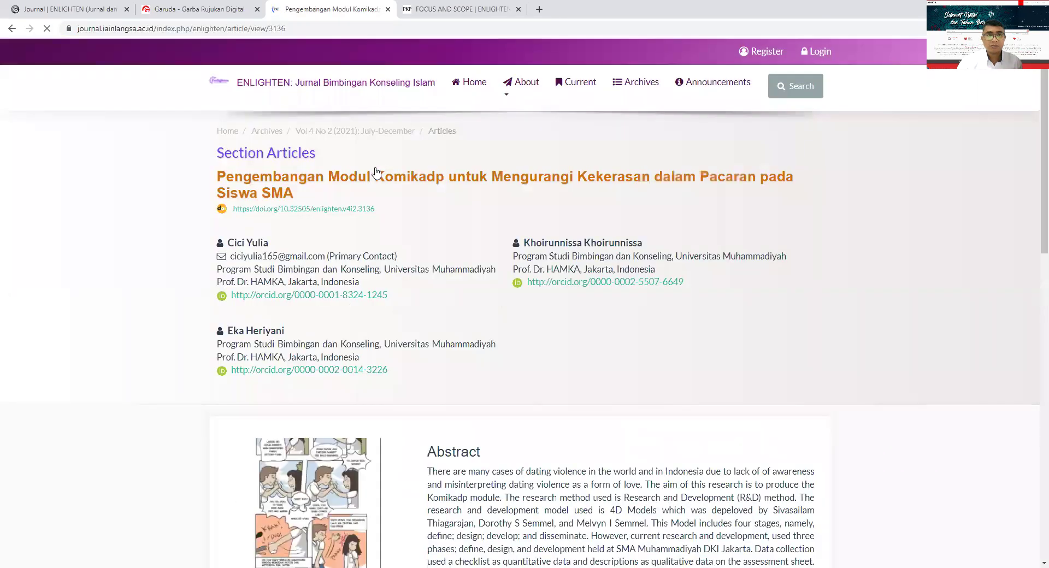
scroll(323, 304, "down", 8)
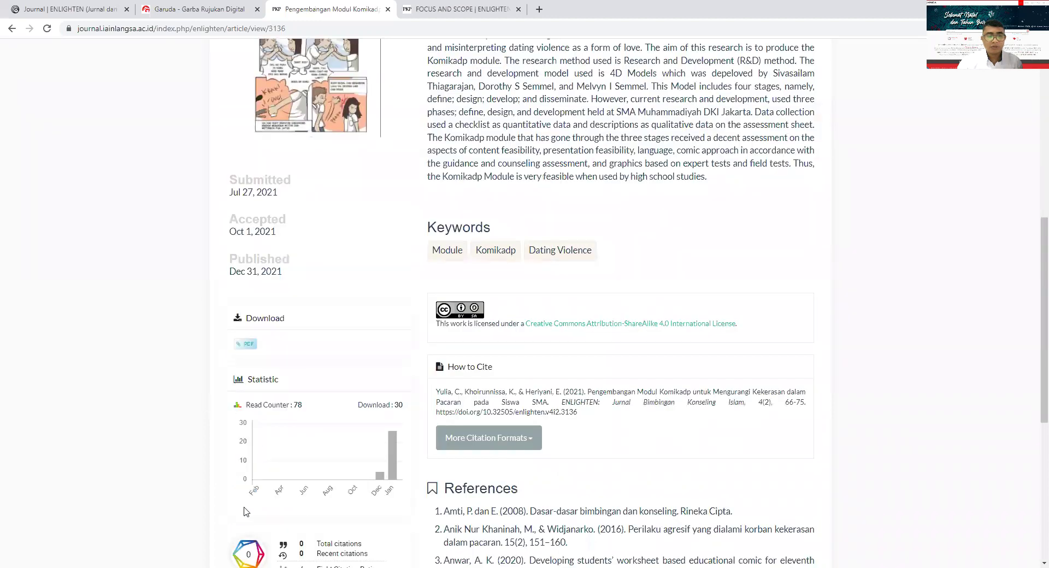
left_click(244, 344)
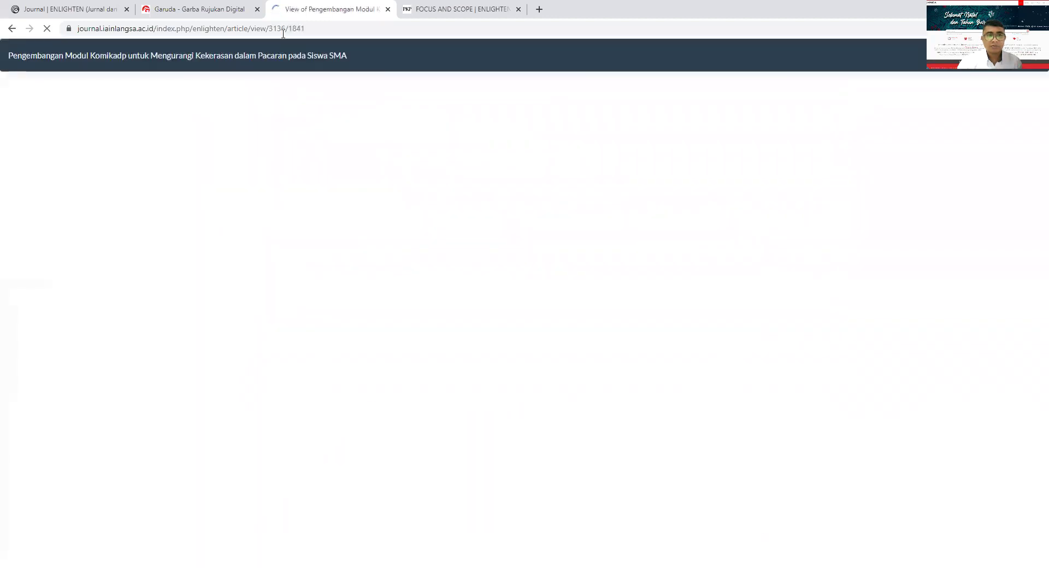
left_click(283, 30)
left_click(285, 31)
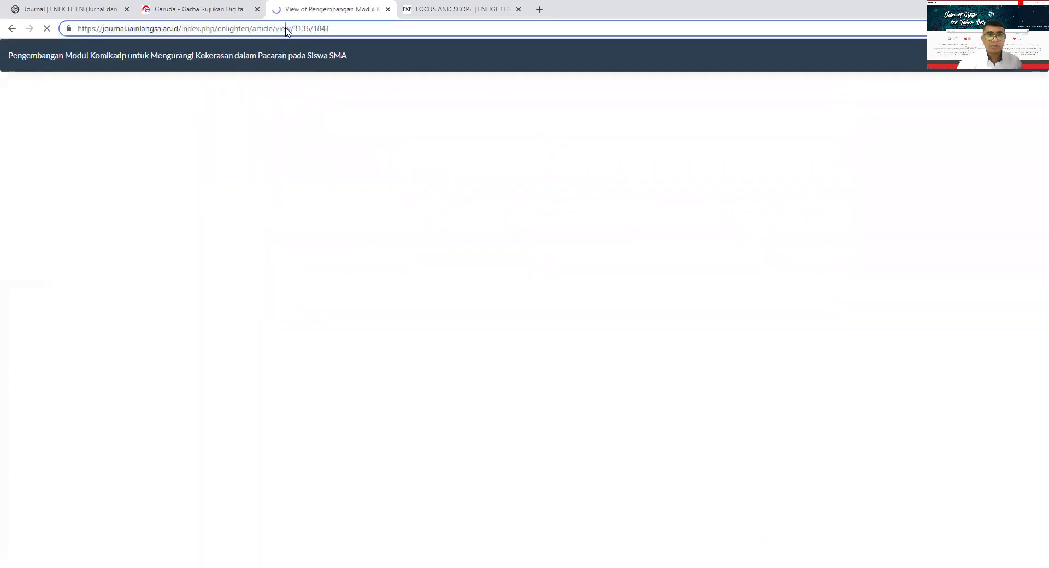
triple_click(286, 30)
key("ctrl+c")
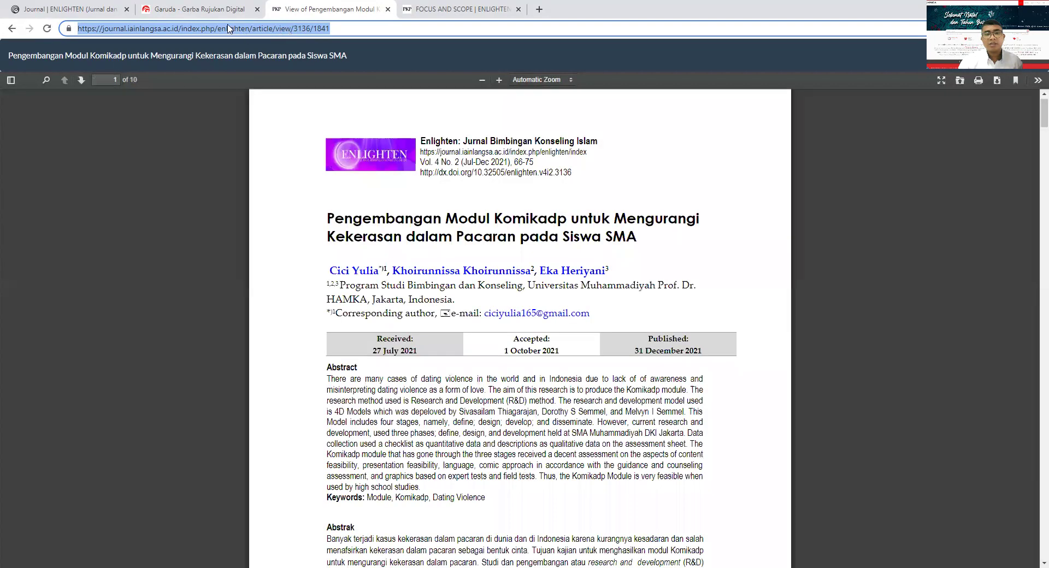
left_click(221, 5)
left_click(246, 192)
key("ctrl+v")
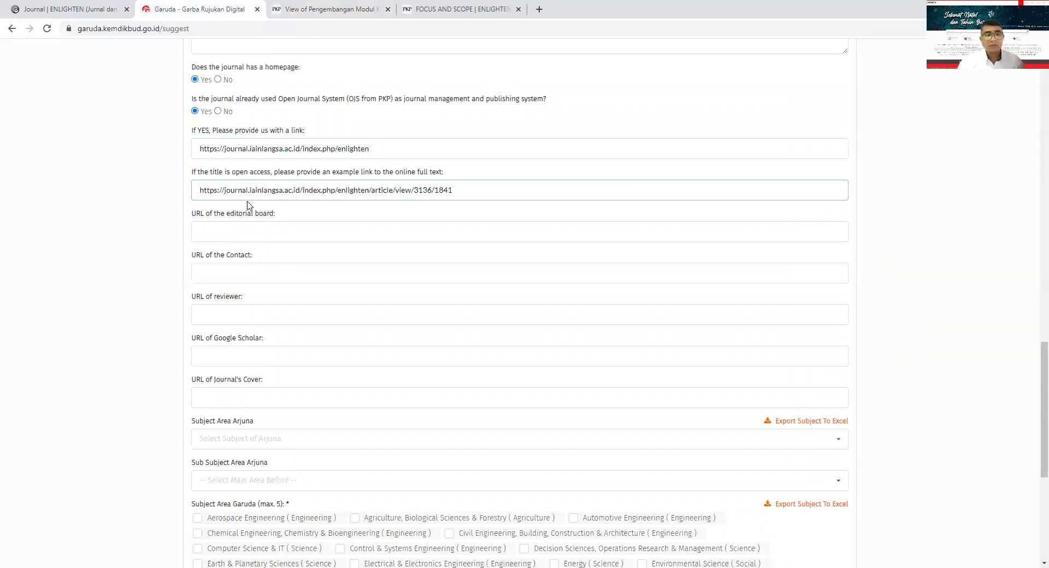
- Paste the About > Editorial Team address (.../enlighten/about/editorialTeam) as the editorial board URL
scroll(249, 121, "down", 2)
left_click(249, 121)
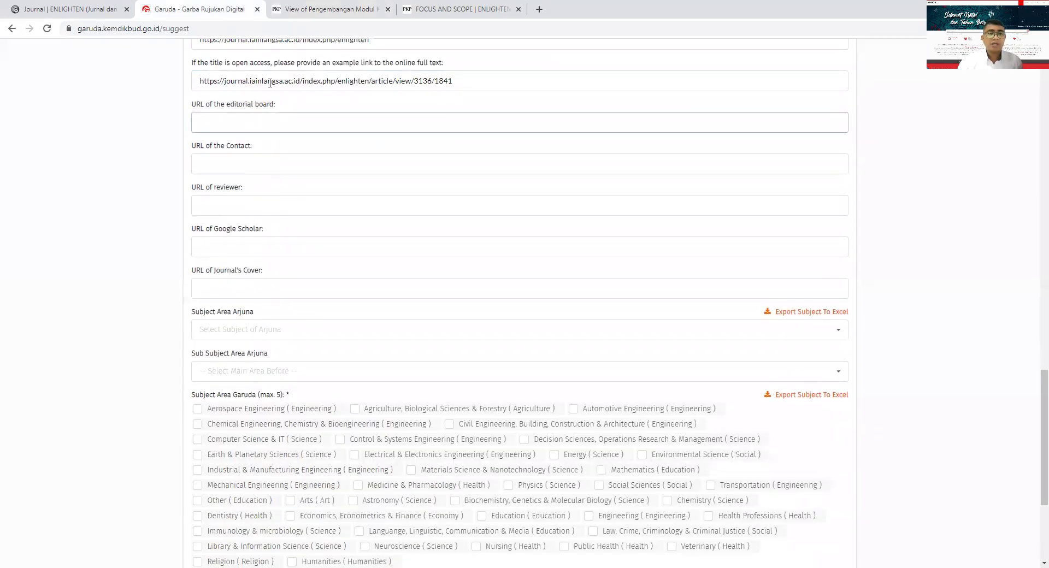
left_click(306, 8)
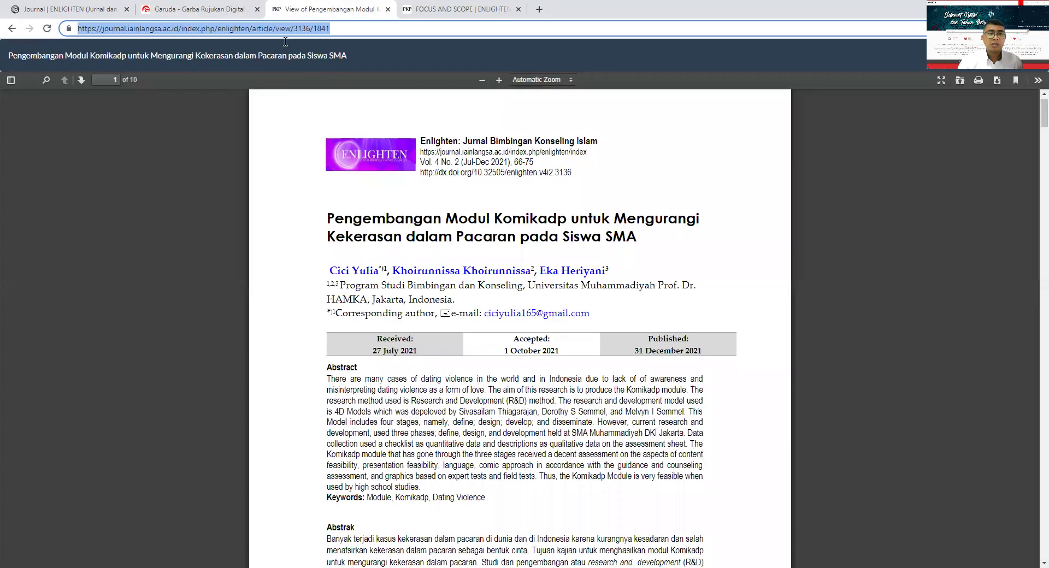
left_click(12, 29)
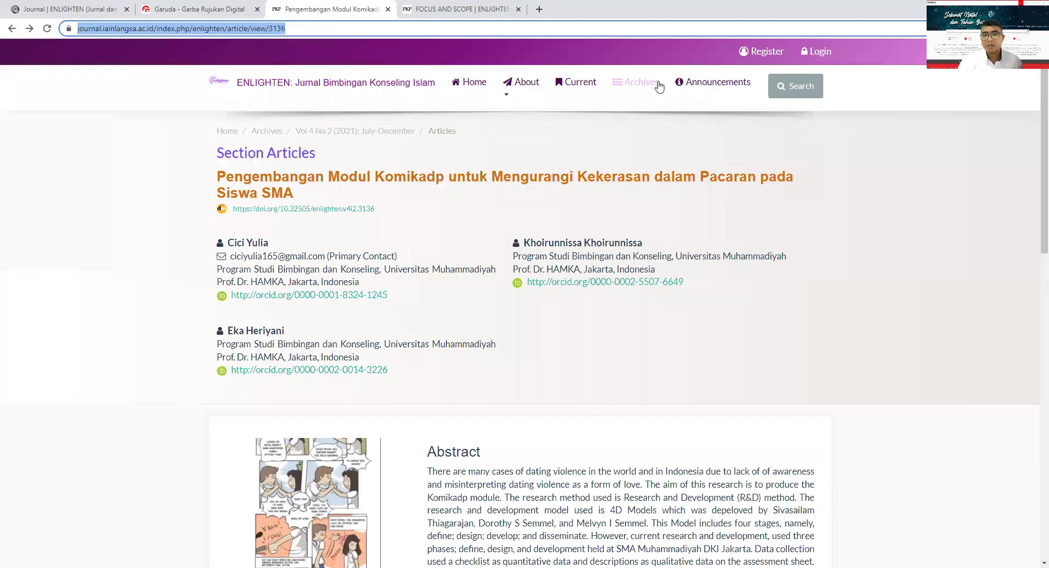
left_click(508, 87)
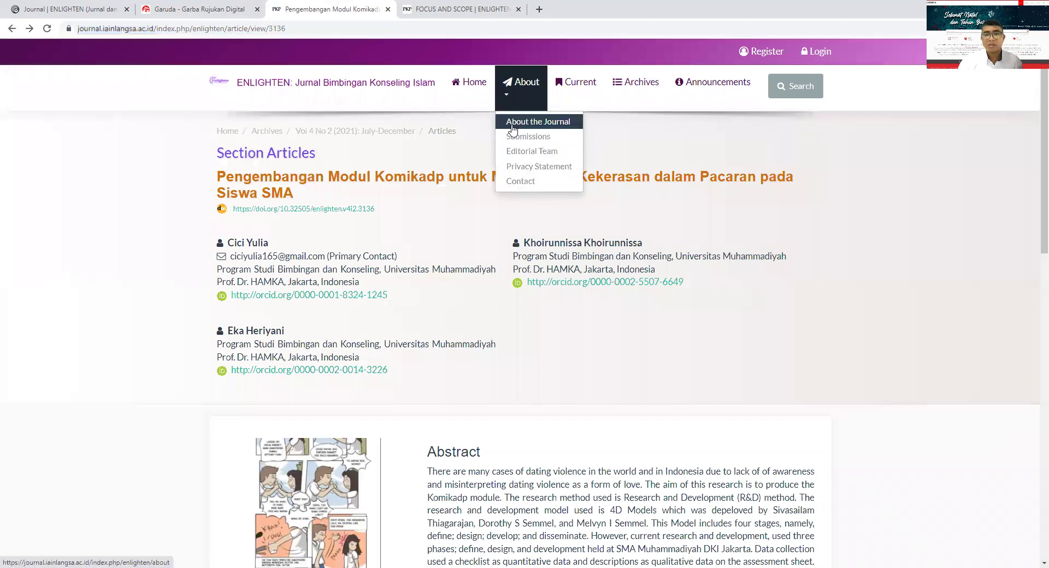
left_click(525, 150)
left_click(298, 30)
key("ctrl+c")
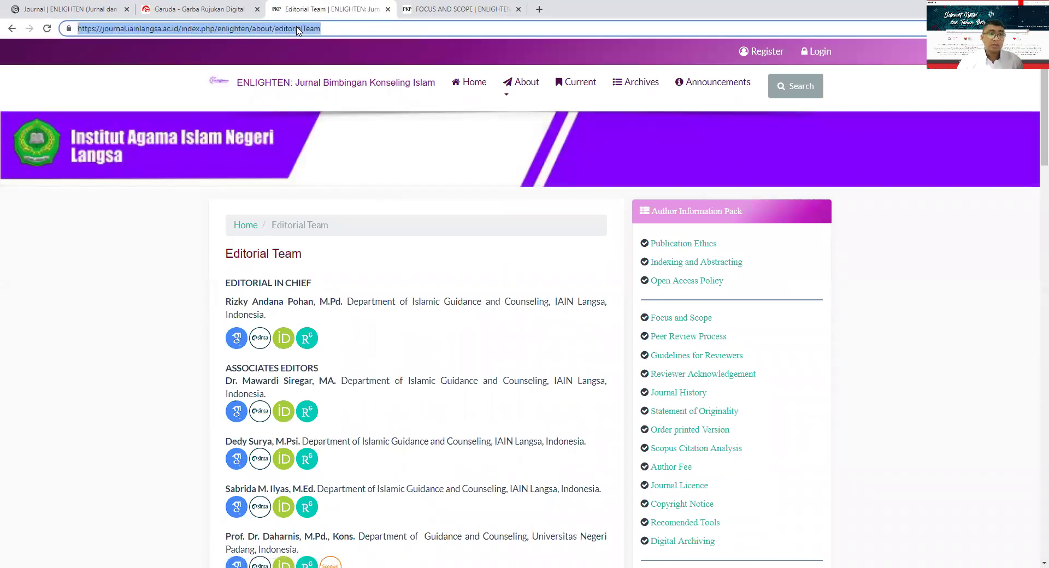
left_click(186, 9)
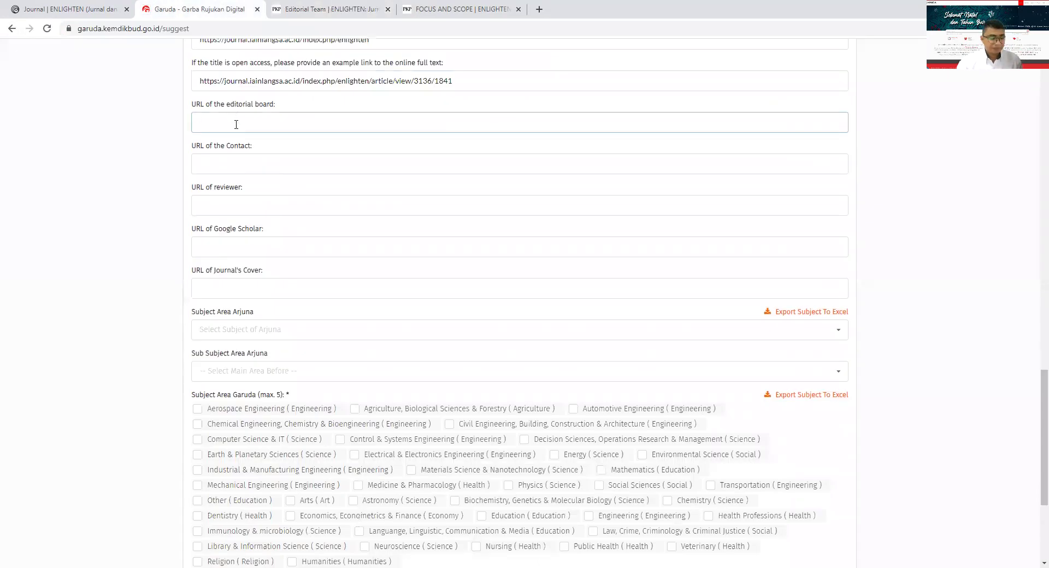
key("ctrl+v")
left_click(236, 171)
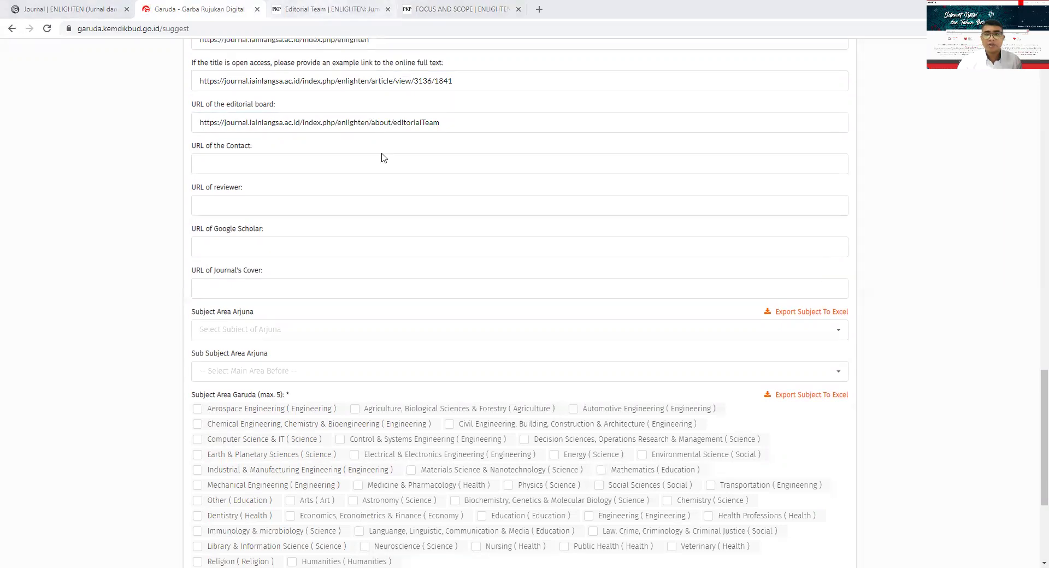
- Paste the ENLIGHTEN about/contact page address into the URL of Contact field
key("ctrl+Tab")
left_click(510, 88)
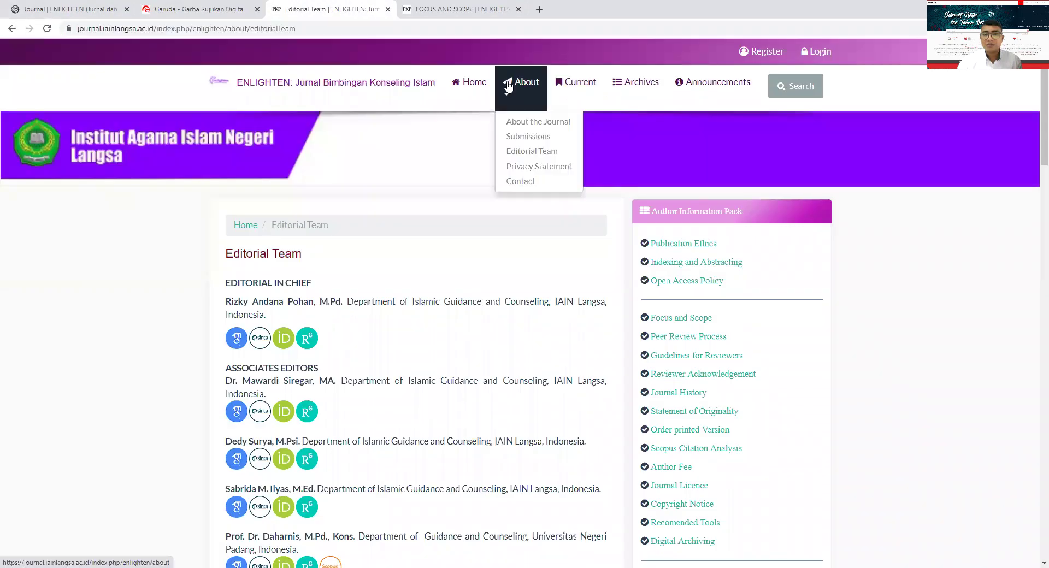
left_click(519, 181)
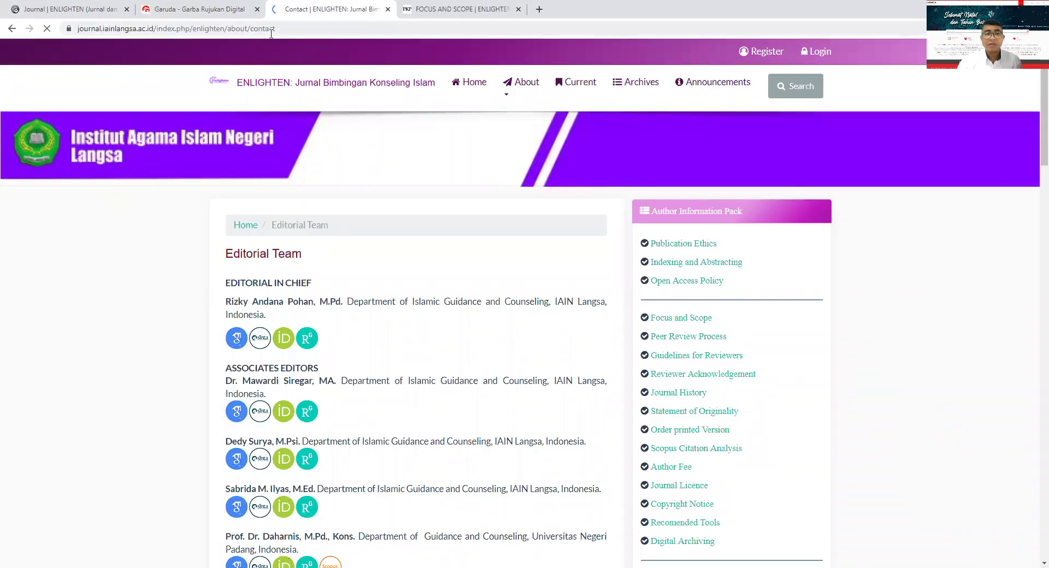
left_click(268, 31)
key("ctrl+c")
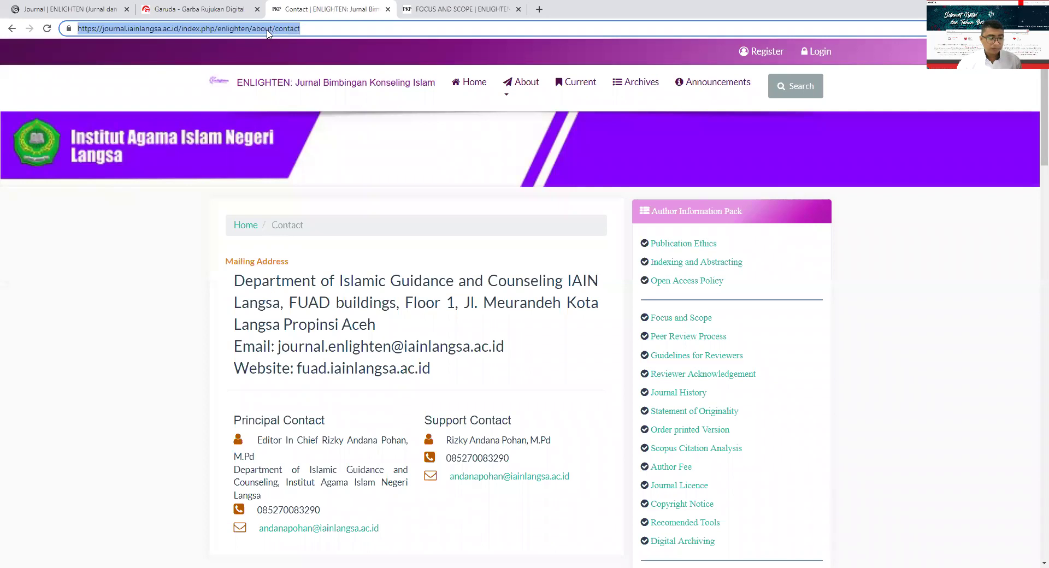
left_click(185, 4)
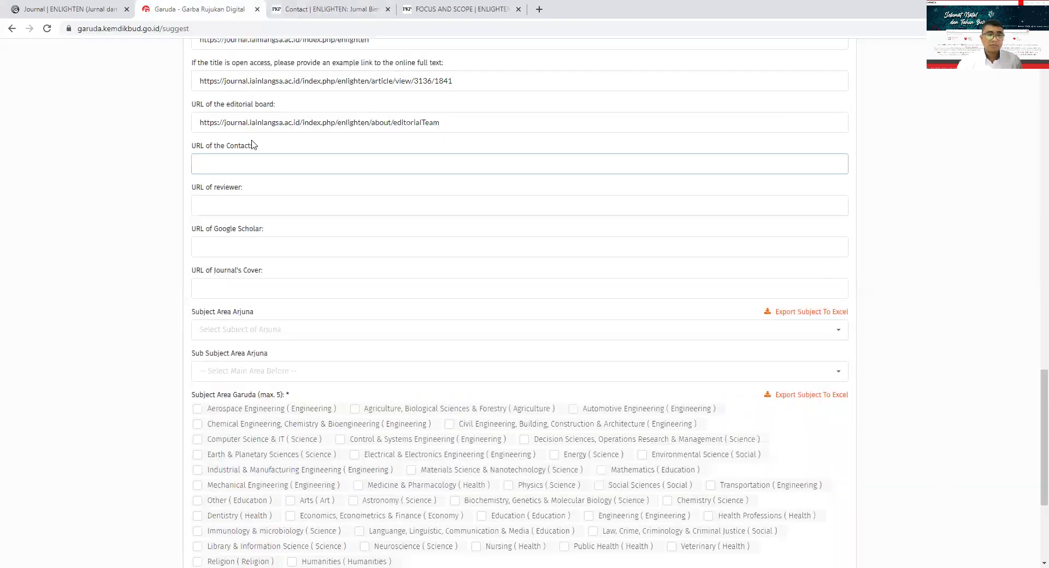
key("ctrl+v")
left_click(251, 213)
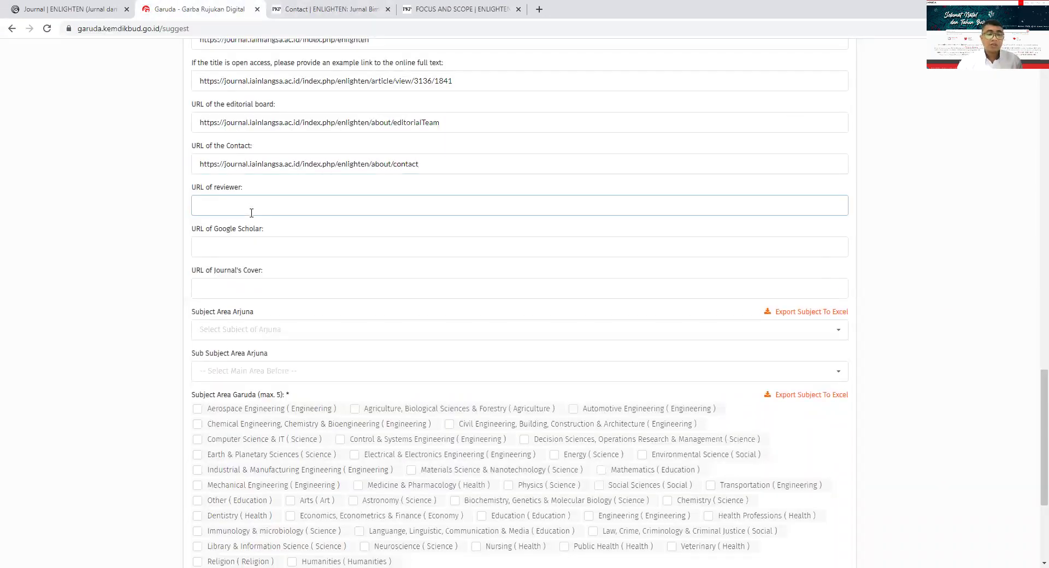
- Paste the Reviewer Acknowledgement page address into the URL of reviewer field
left_click(323, 9)
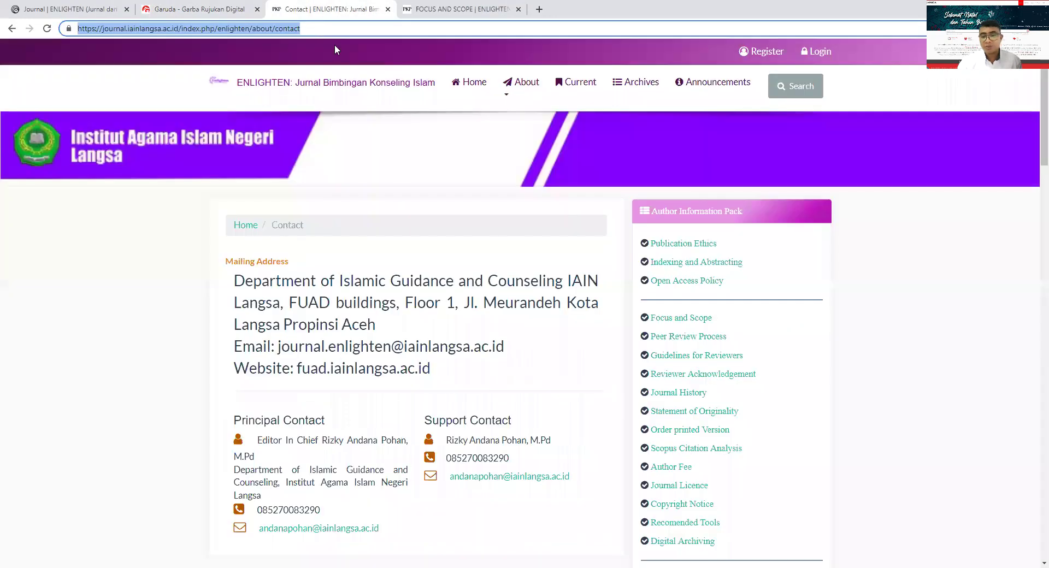
scroll(664, 274, "down", 3)
left_click(664, 271)
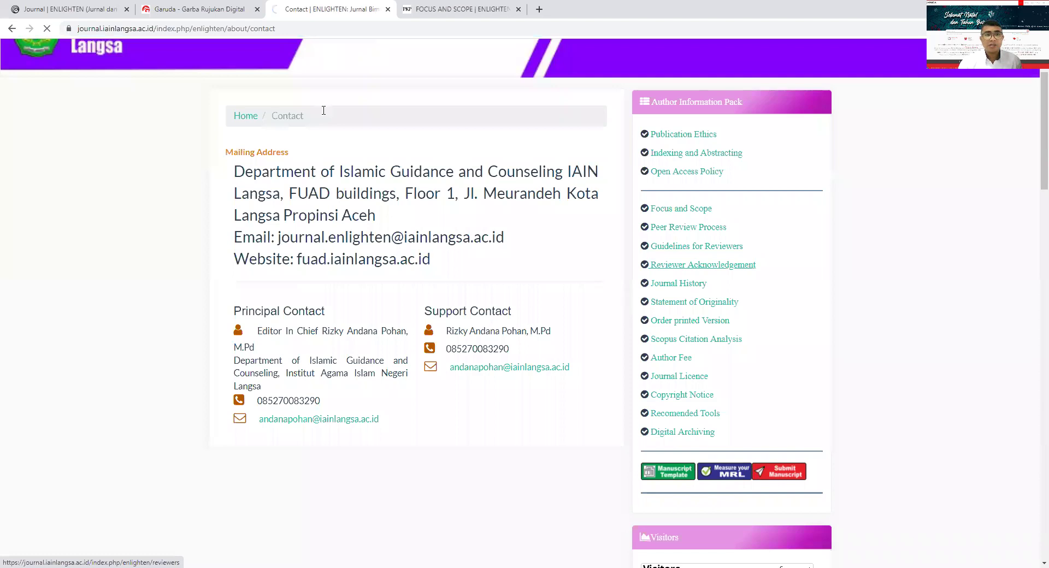
left_click(252, 29)
key("ctrl+c")
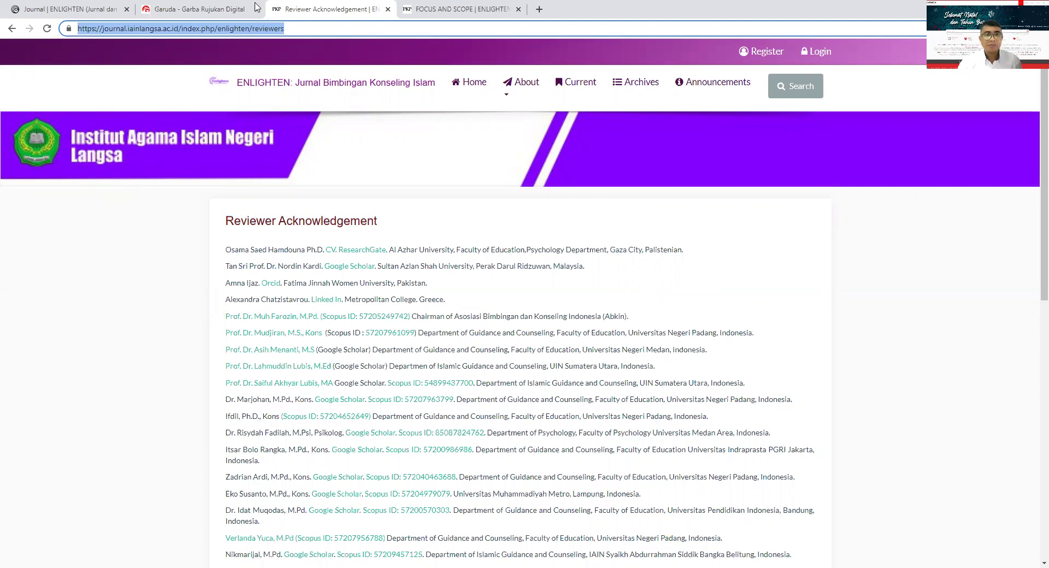
left_click(186, 9)
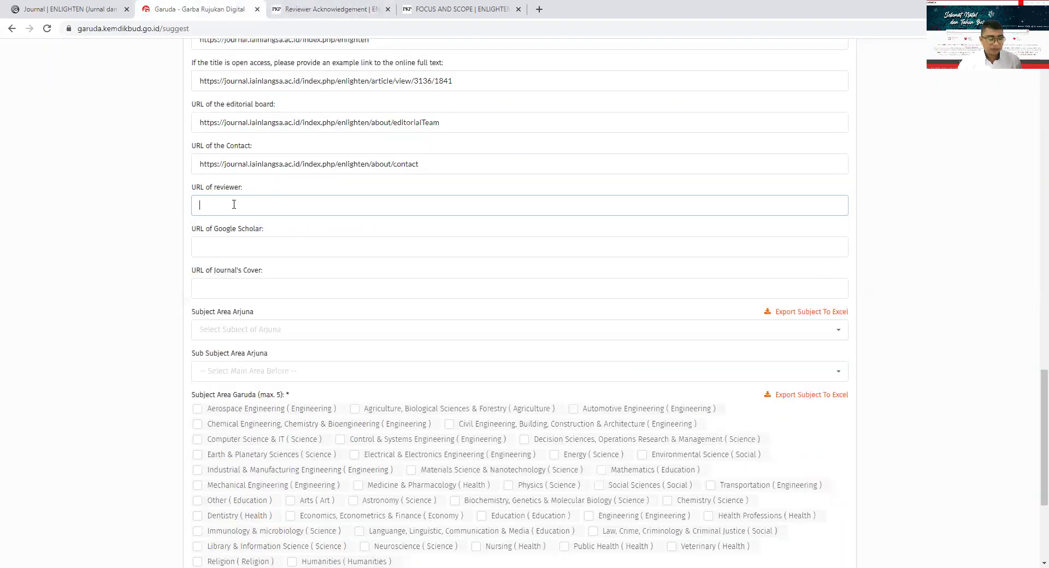
key("ctrl+v")
left_click(237, 243)
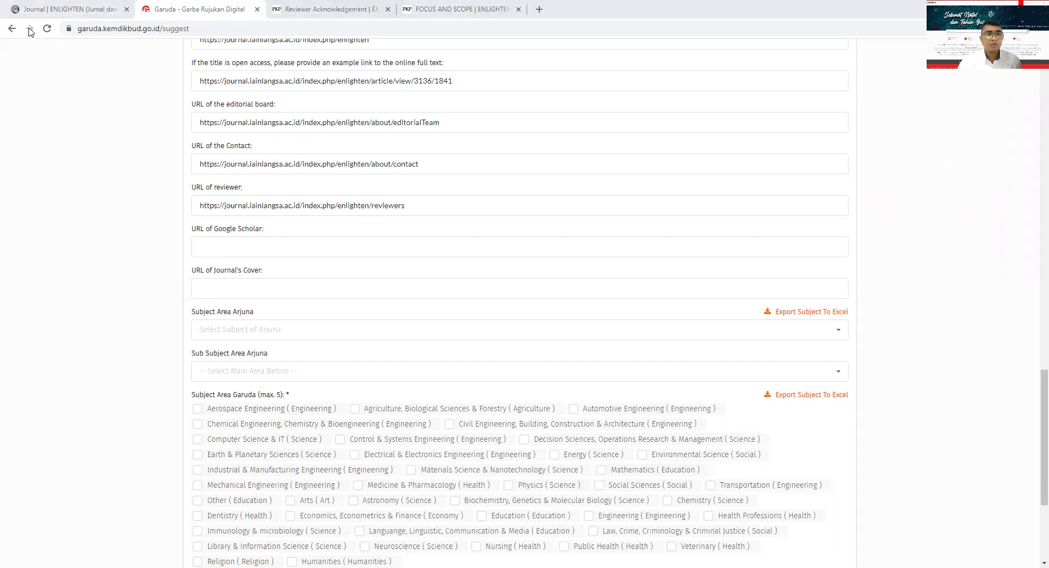
- Navigate the journal website back to the ENLIGHTEN home page
left_click(279, 7)
left_click(12, 28)
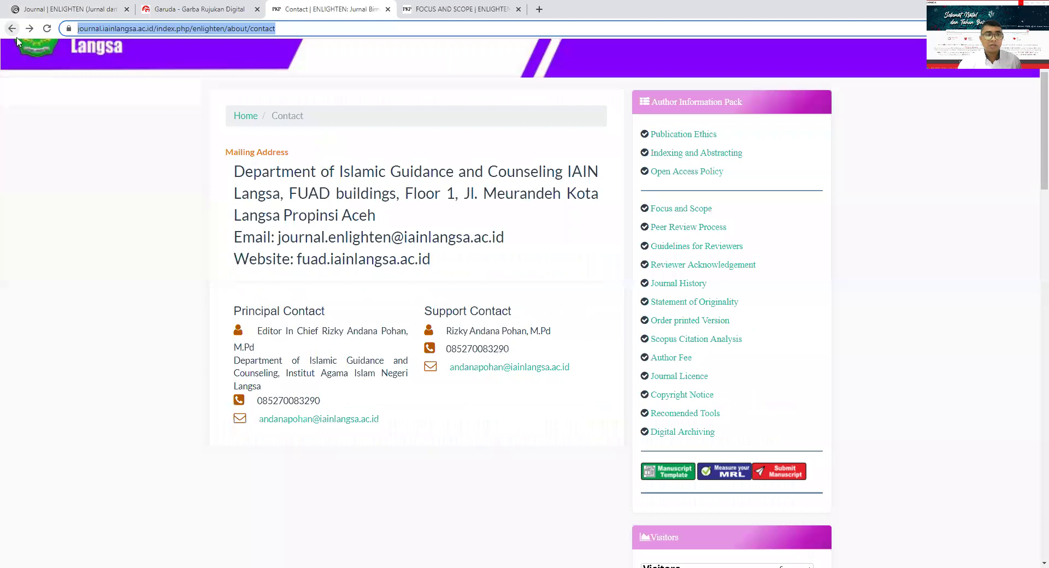
left_click(12, 30)
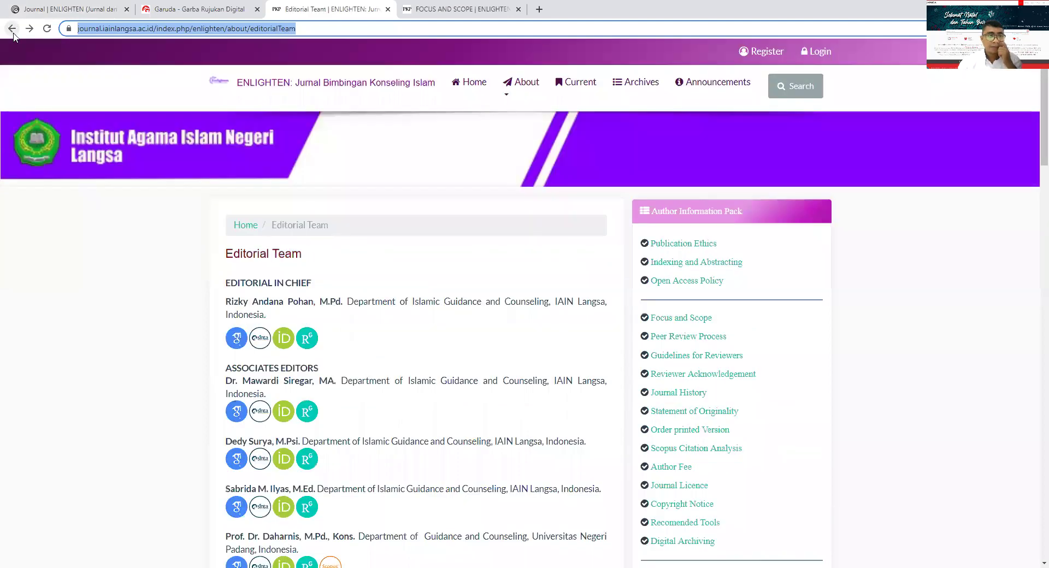
left_click(12, 30)
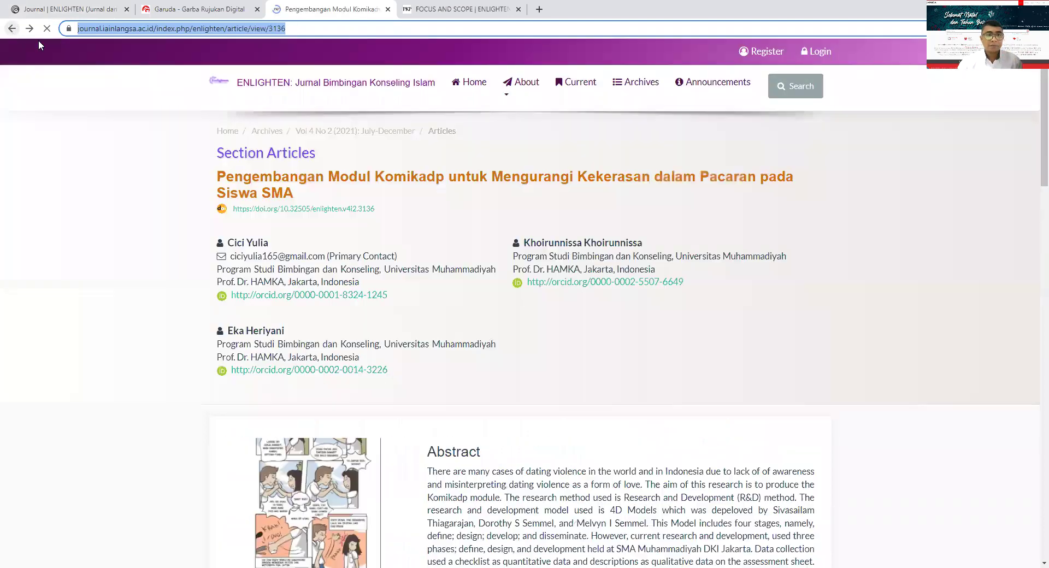
left_click(288, 81)
scroll(330, 248, "down", 5)
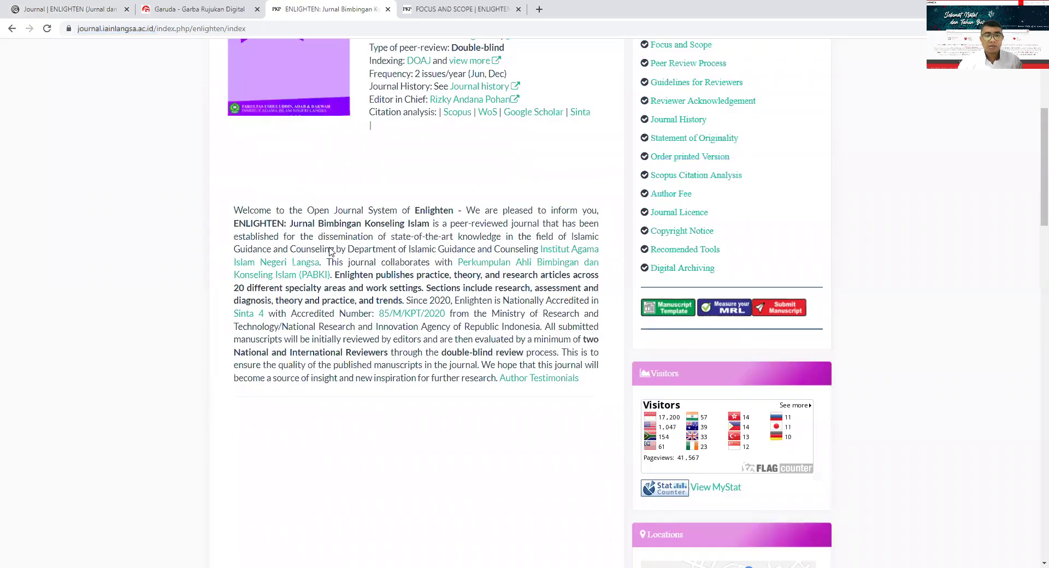
- Paste the Enlighten Google Scholar profile address into the URL of Google Scholar field
left_click(537, 112)
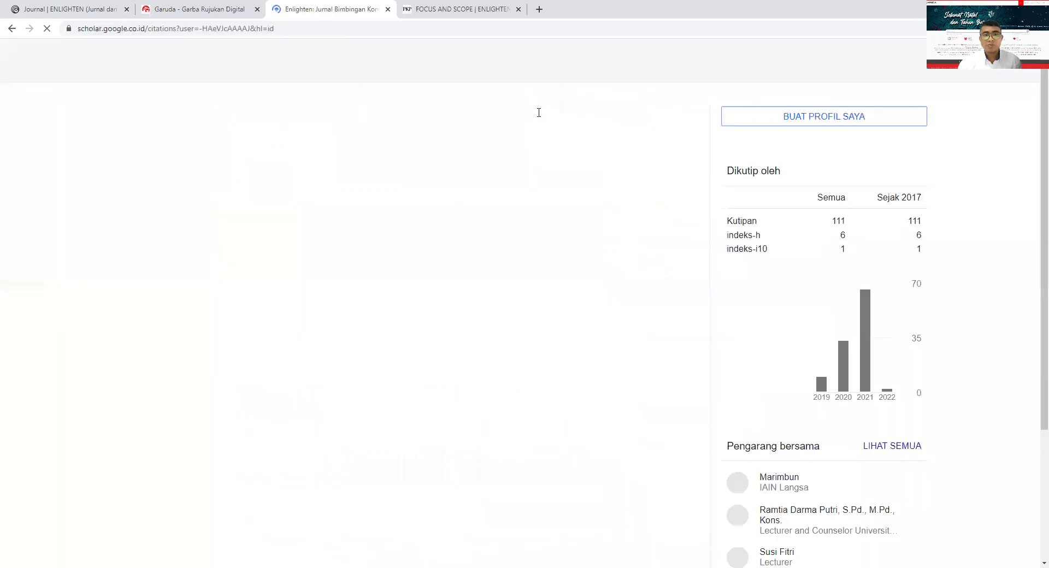
left_click(280, 28)
left_click_drag(288, 29, 280, 24)
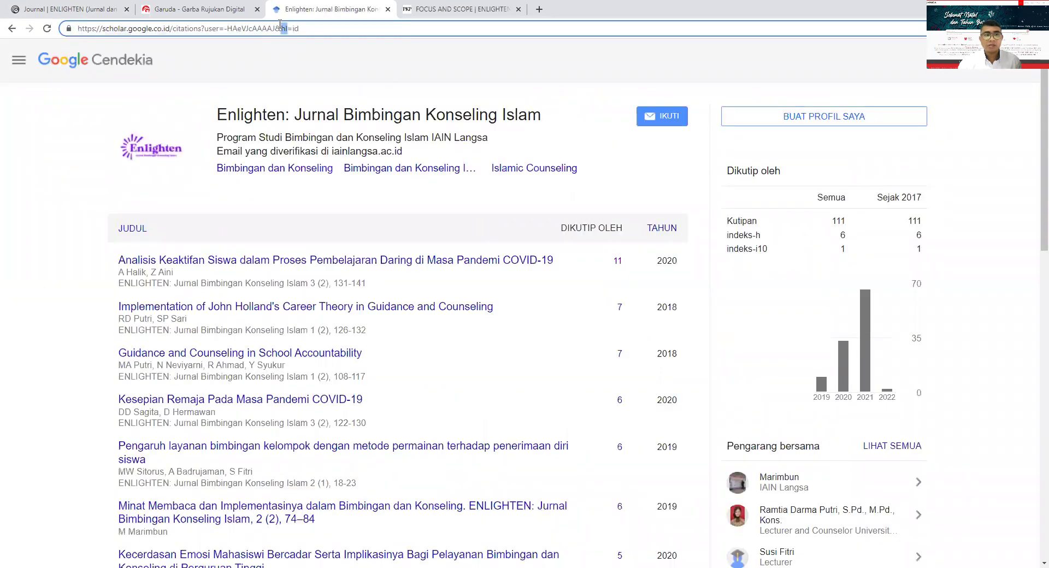
triple_click(280, 29)
key("ctrl+c")
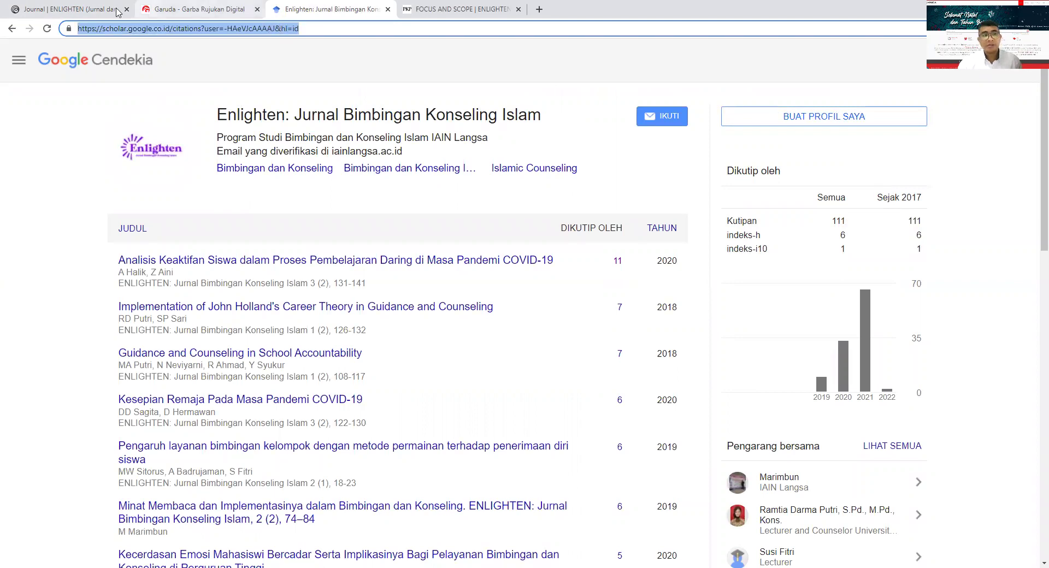
left_click(188, 10)
left_click(241, 241)
key("ctrl+v")
left_click(239, 287)
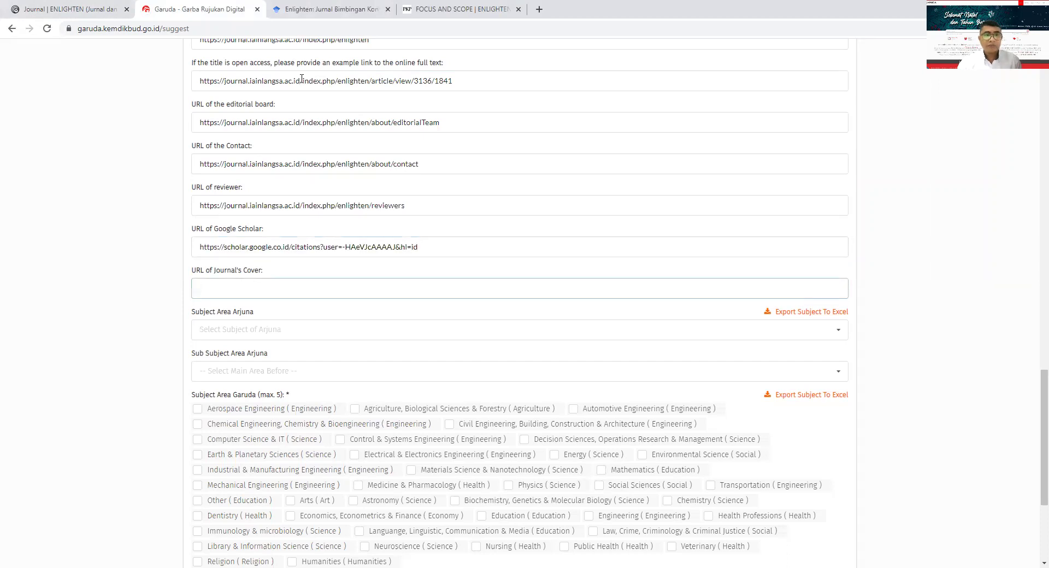
left_click(323, 9)
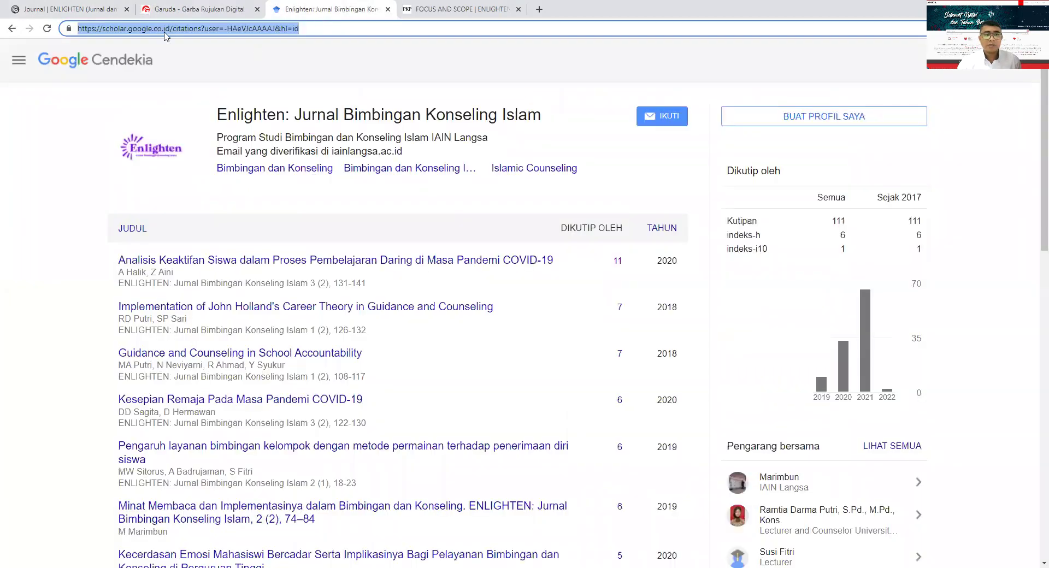
left_click(12, 28)
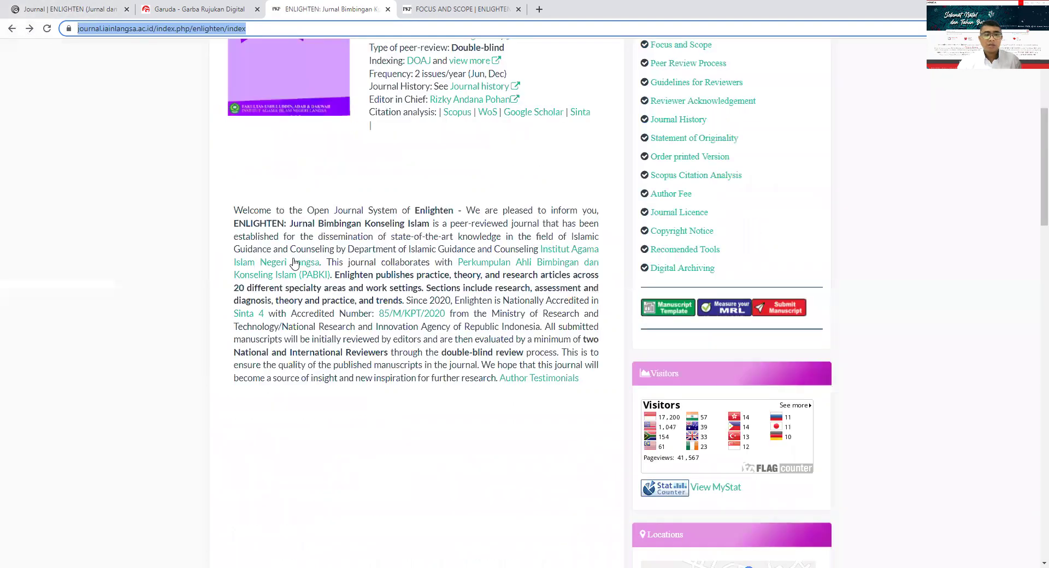
- Paste the journal cover image address (.../journalThumbnail_en_US.jpg) into URL of Journal's Cover
scroll(294, 263, "up", 4)
right_click(301, 236)
left_click(273, 221)
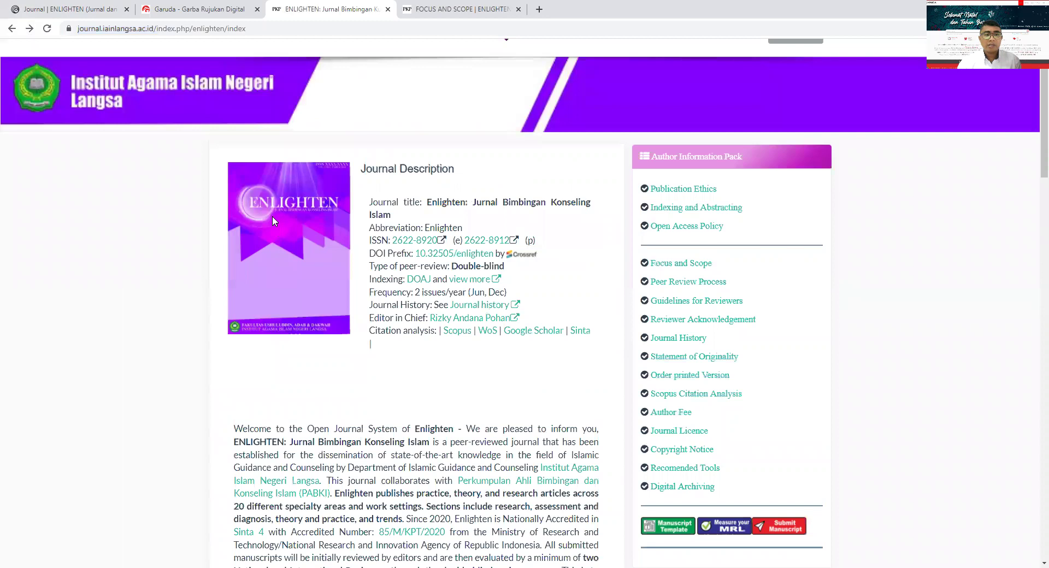
right_click(273, 221)
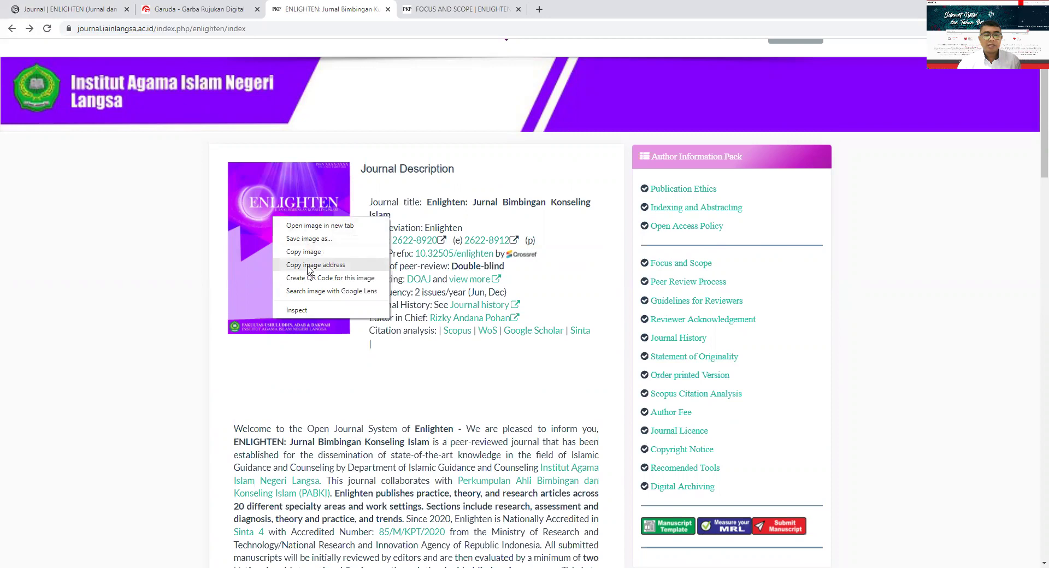
left_click(309, 265)
left_click(213, 10)
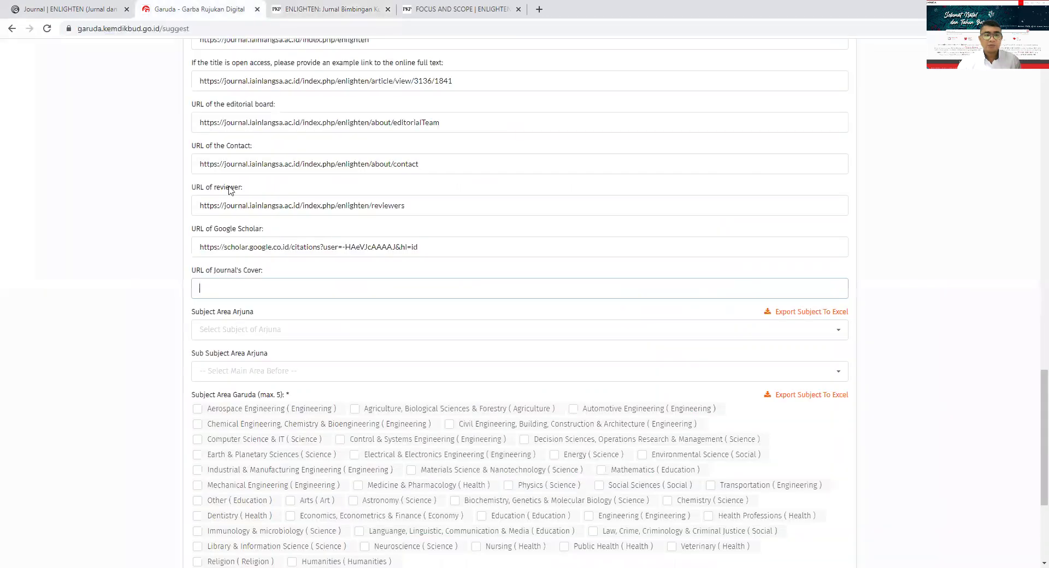
key("ctrl+v")
left_click(259, 334)
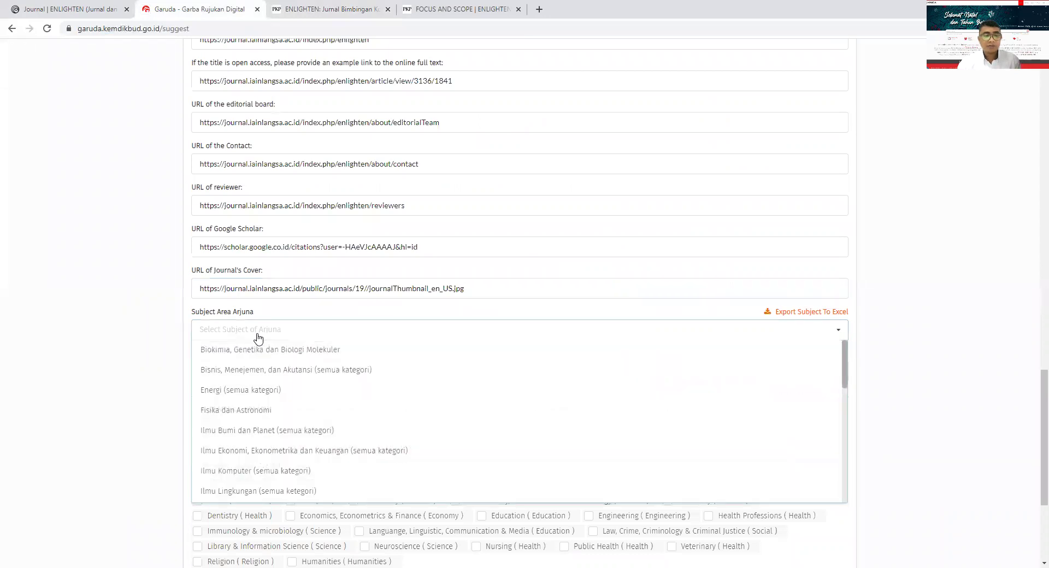
- Choose Ilmu Sosial as the Subject Area Arjuna
scroll(259, 338, "down", 2)
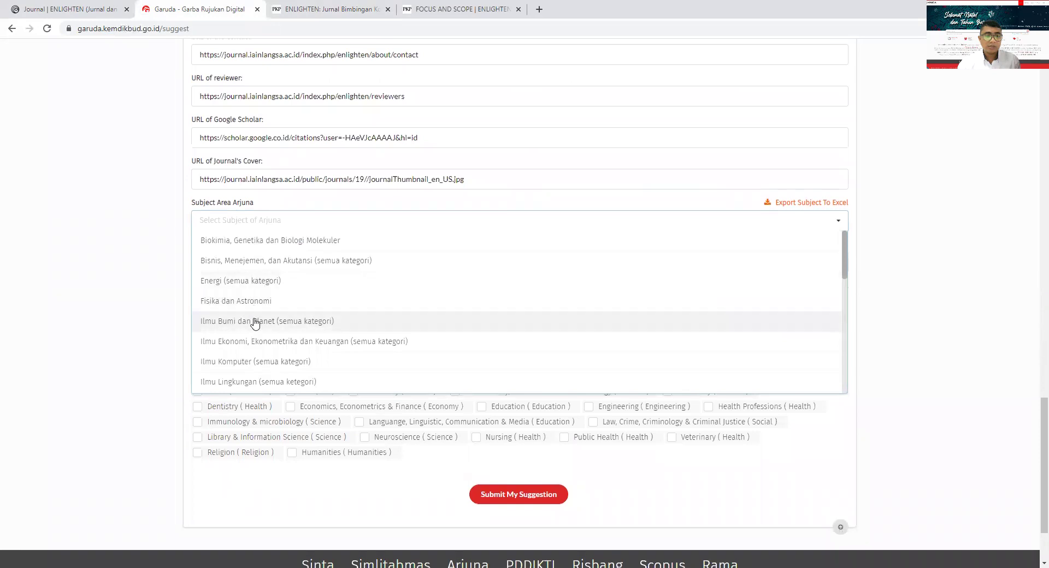
scroll(264, 309, "down", 1)
scroll(338, 358, "down", 3)
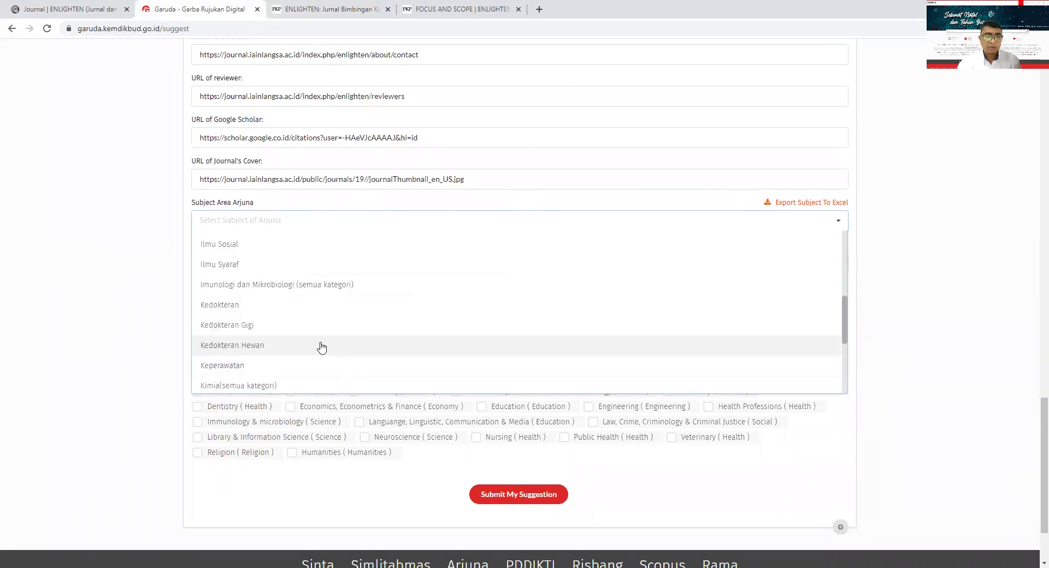
scroll(251, 297, "up", 1)
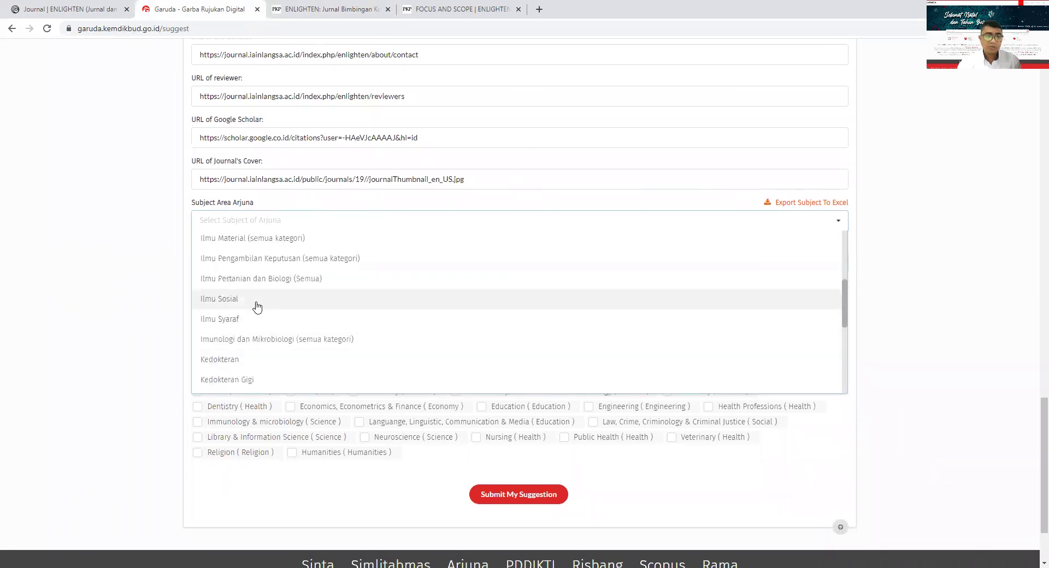
left_click(257, 306)
scroll(298, 363, "down", 1)
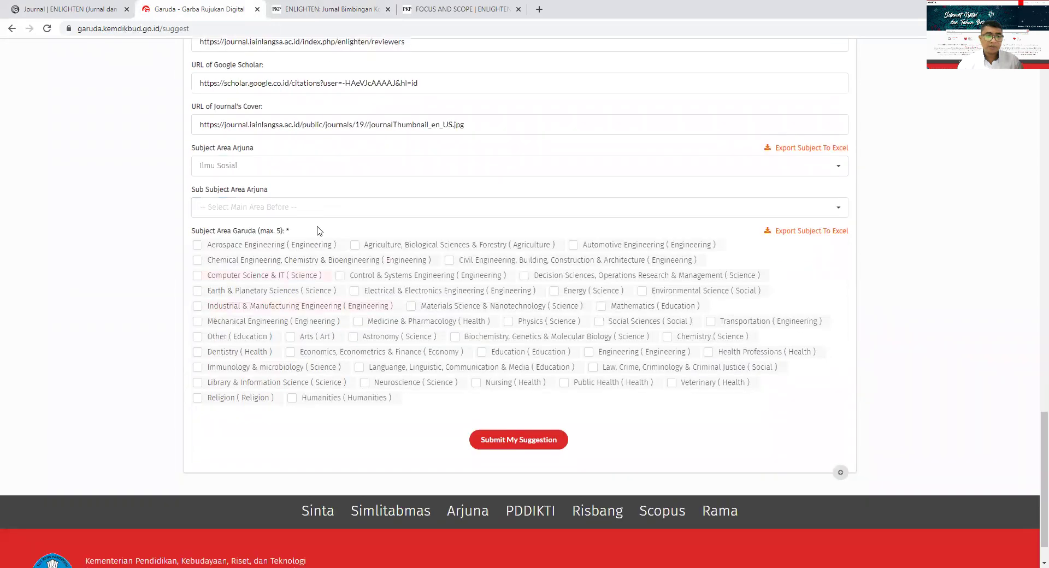
- Set the Arjuna sub-subject area to Pendidikan, replacing an initial Komunikasi pick
left_click(324, 208)
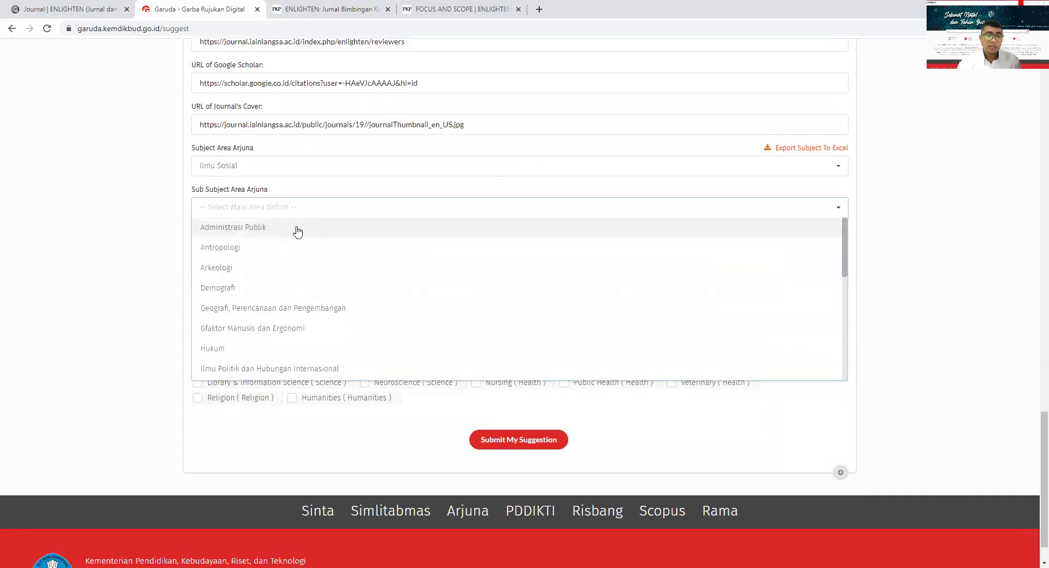
scroll(264, 300, "down", 2)
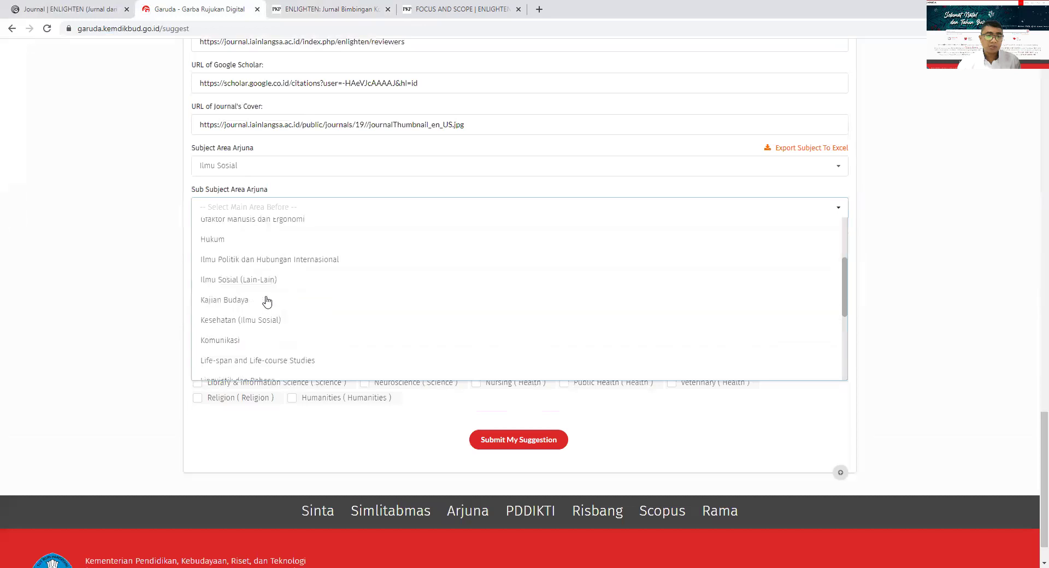
scroll(250, 308, "down", 2)
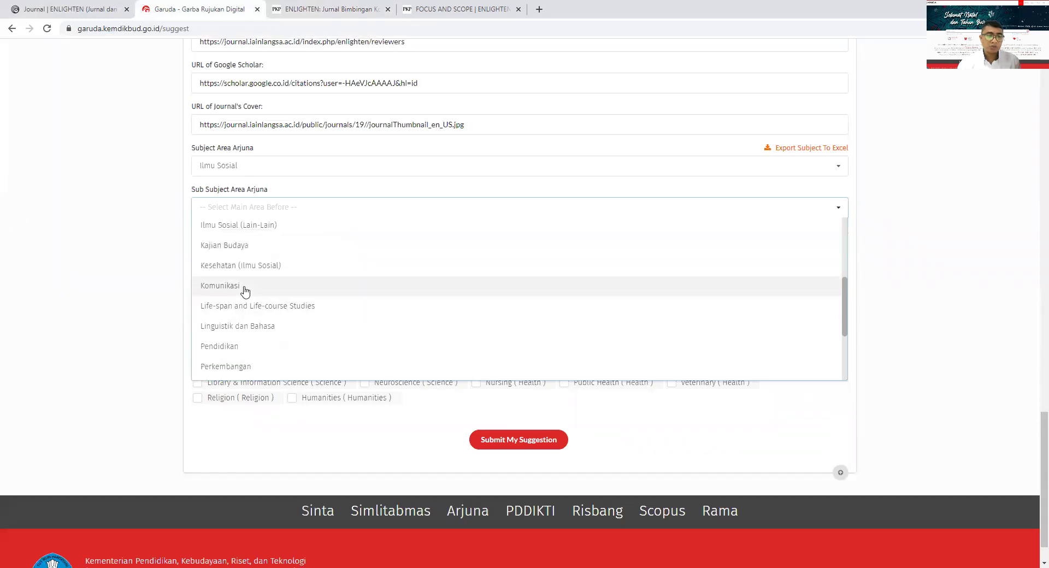
left_click(244, 291)
left_click(240, 210)
scroll(263, 320, "down", 3)
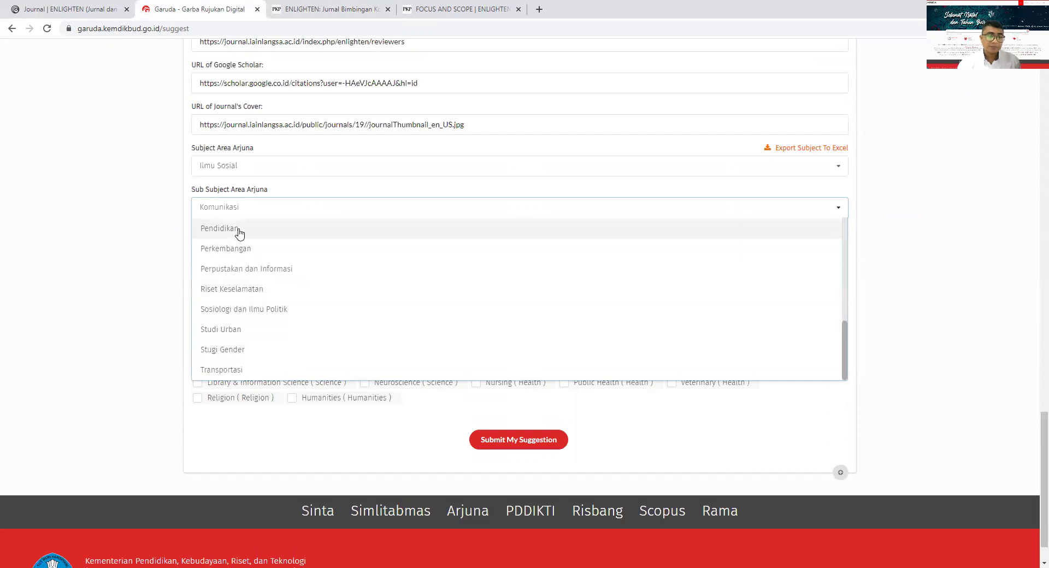
left_click(239, 229)
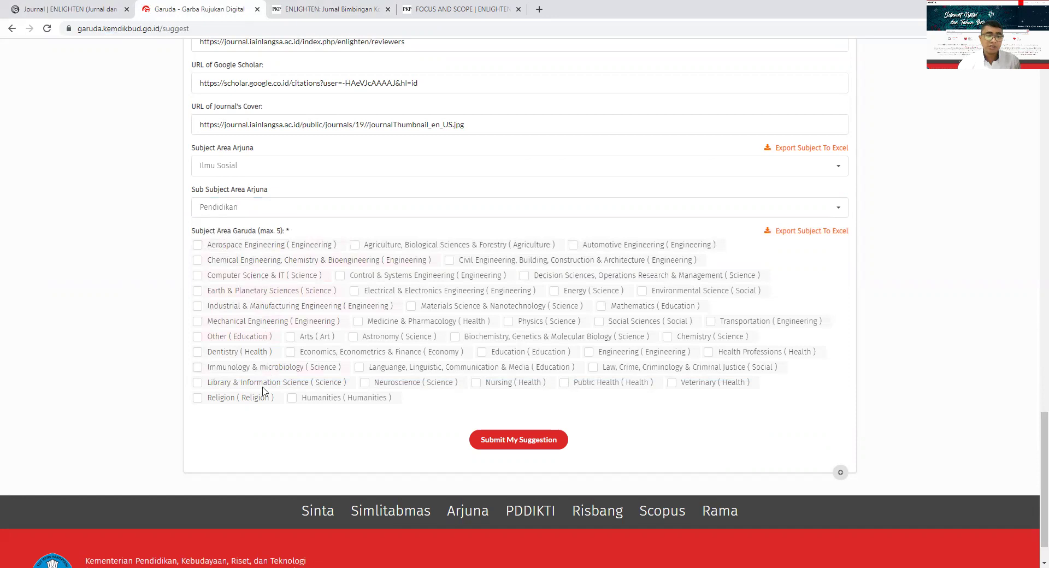
- Tick Humanities and Education as Garuda subject areas alongside Religion
left_click(321, 401)
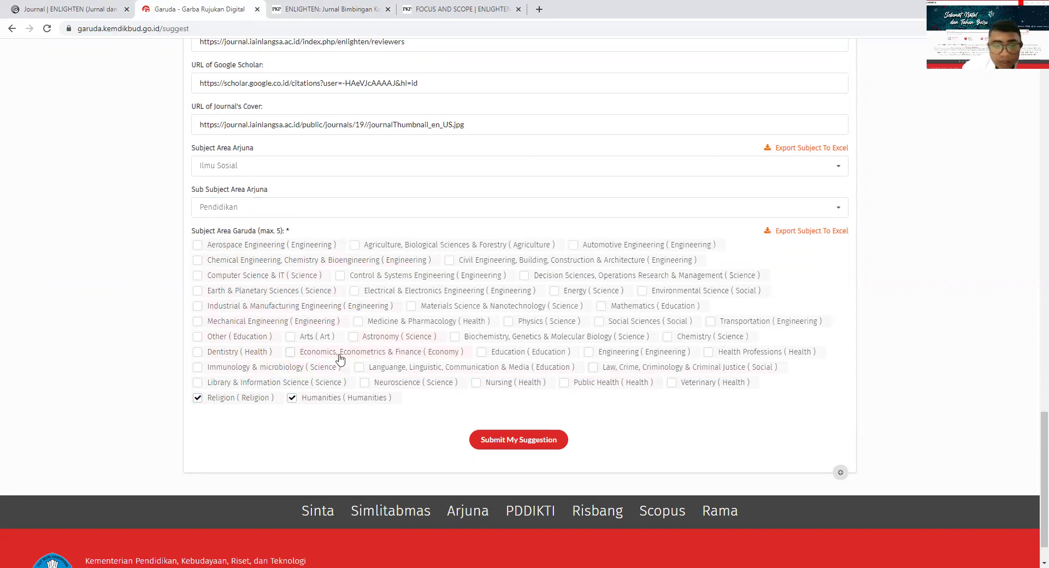
left_click(531, 358)
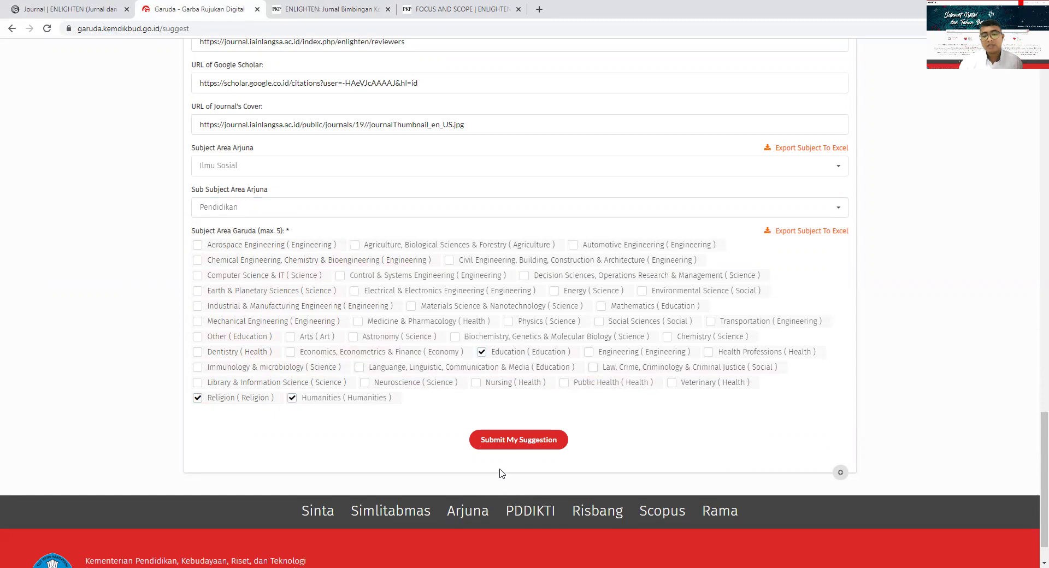
scroll(450, 440, "up", 3)
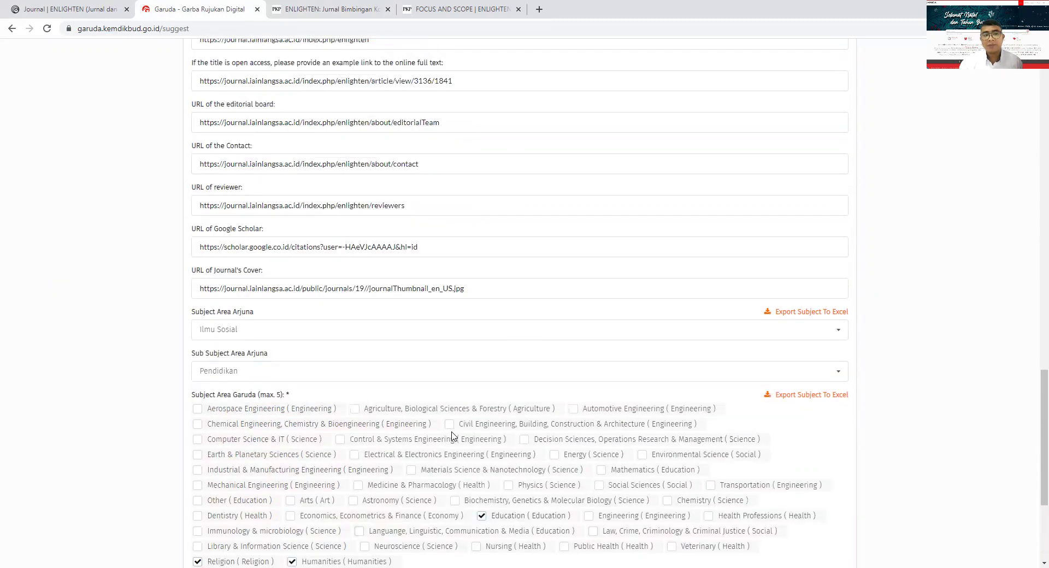
scroll(451, 435, "up", 13)
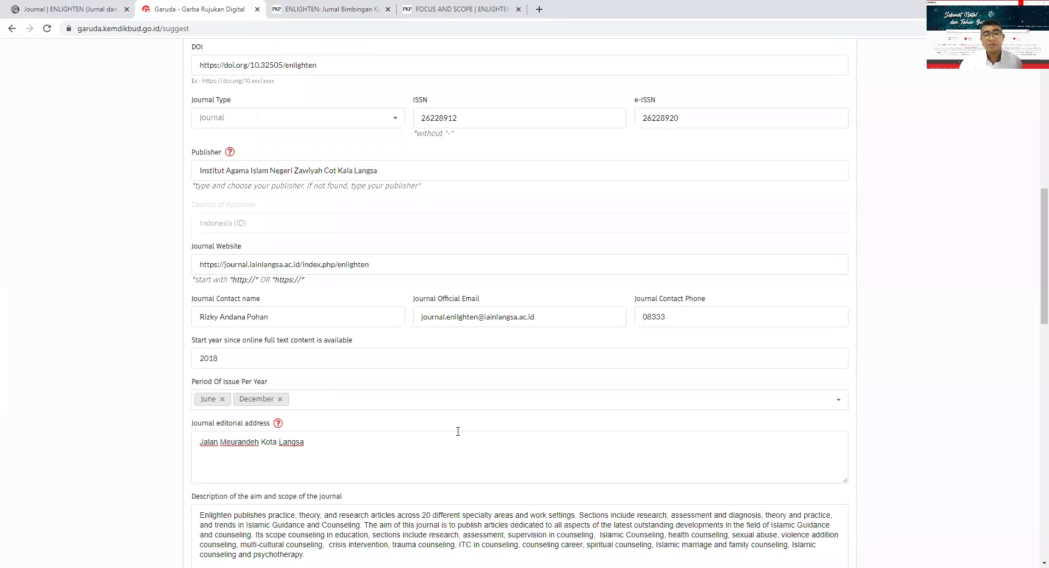
scroll(458, 431, "up", 8)
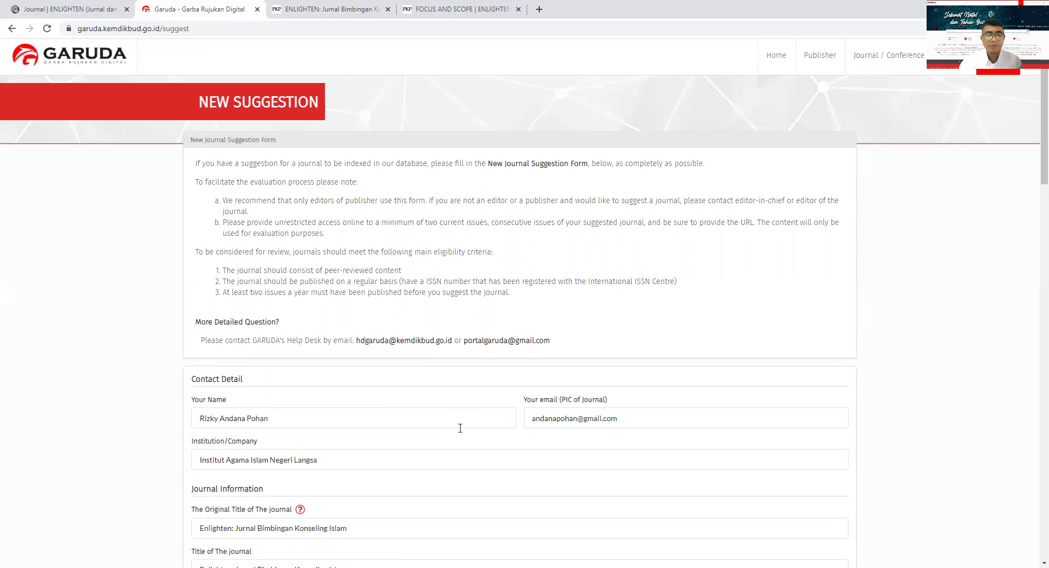
scroll(460, 428, "down", 10)
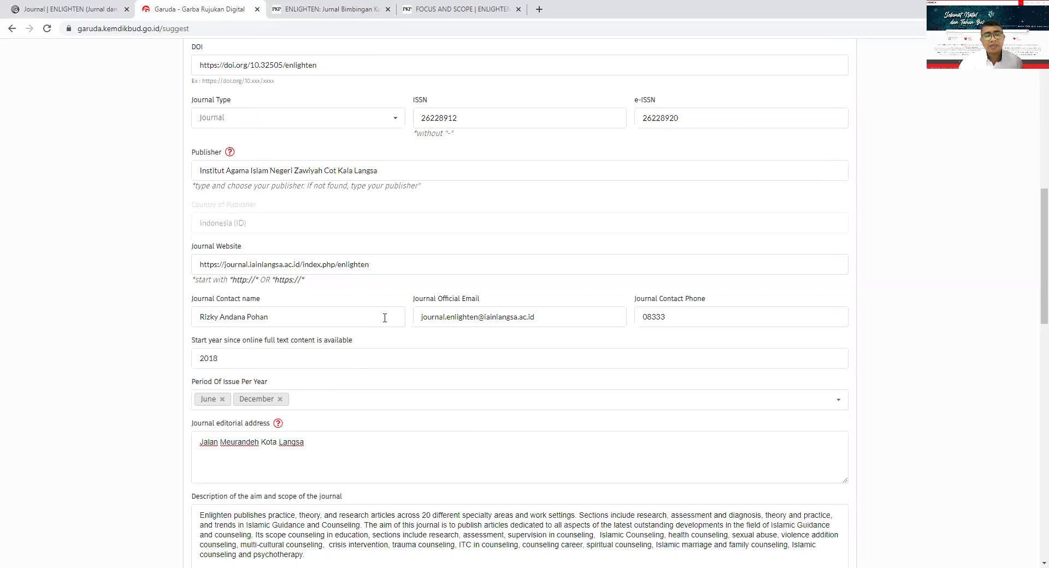
scroll(389, 393, "up", 10)
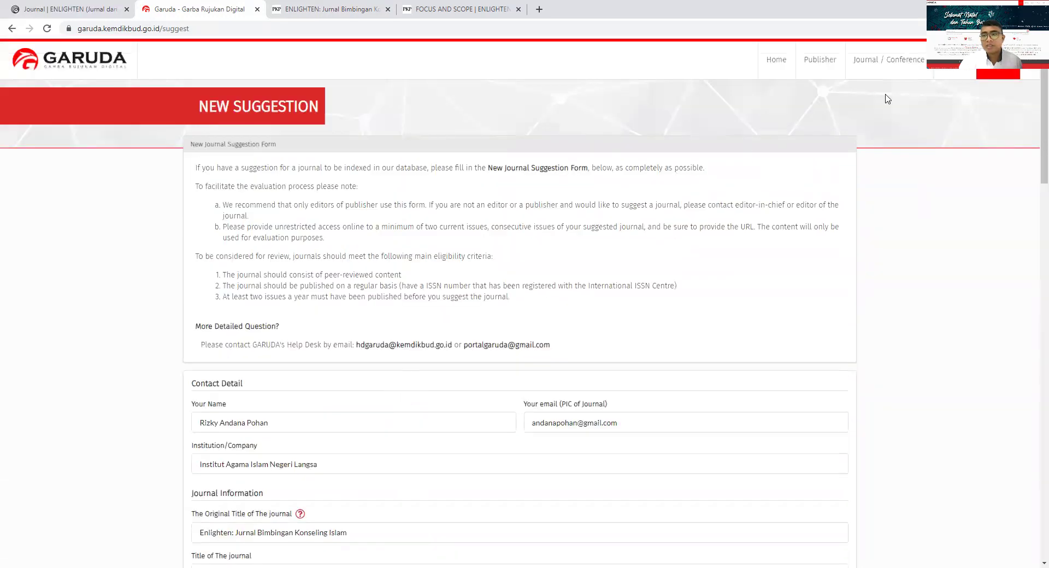
- Search Garuda's indexed journal and conference list for 'enlighten'
left_click(773, 66)
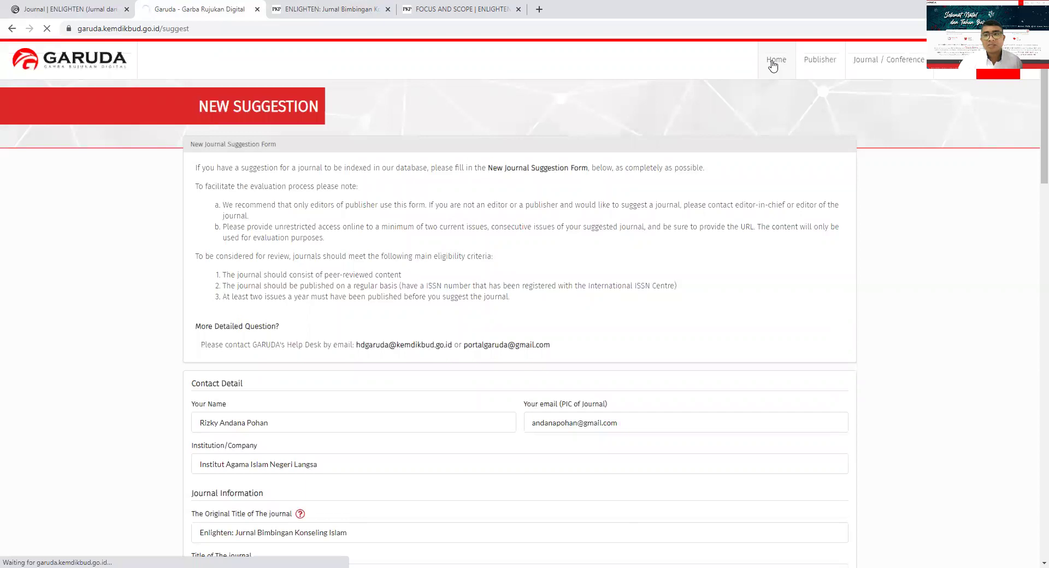
left_click(859, 64)
left_click(306, 156)
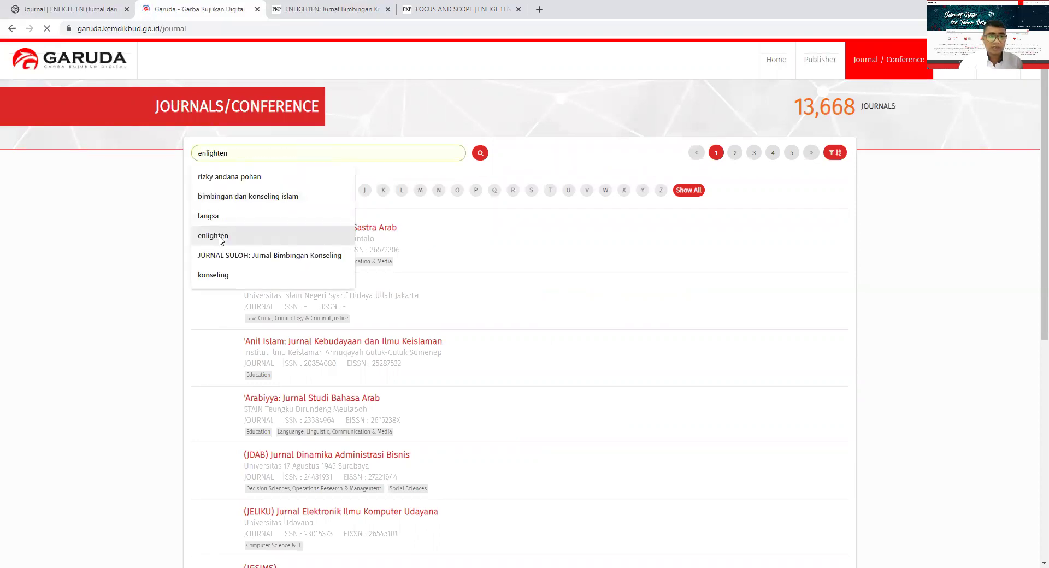
left_click(220, 240)
left_click(477, 155)
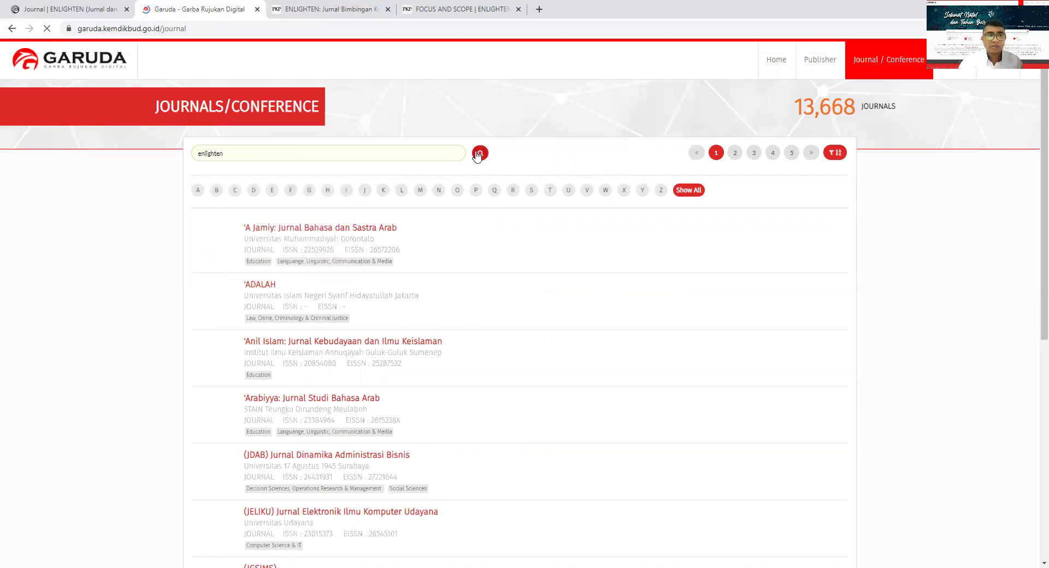
- Refine the search text with 'jurnal' and open the ENLIGHTEN (Jurnal Bimbingan dan Konseling Islam) result
left_click(248, 153)
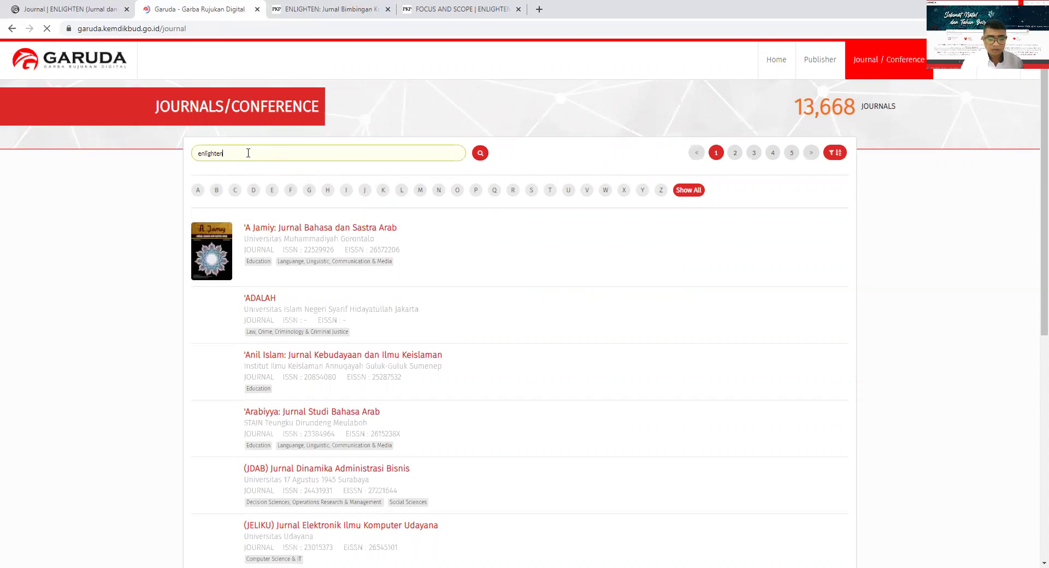
type(":jur")
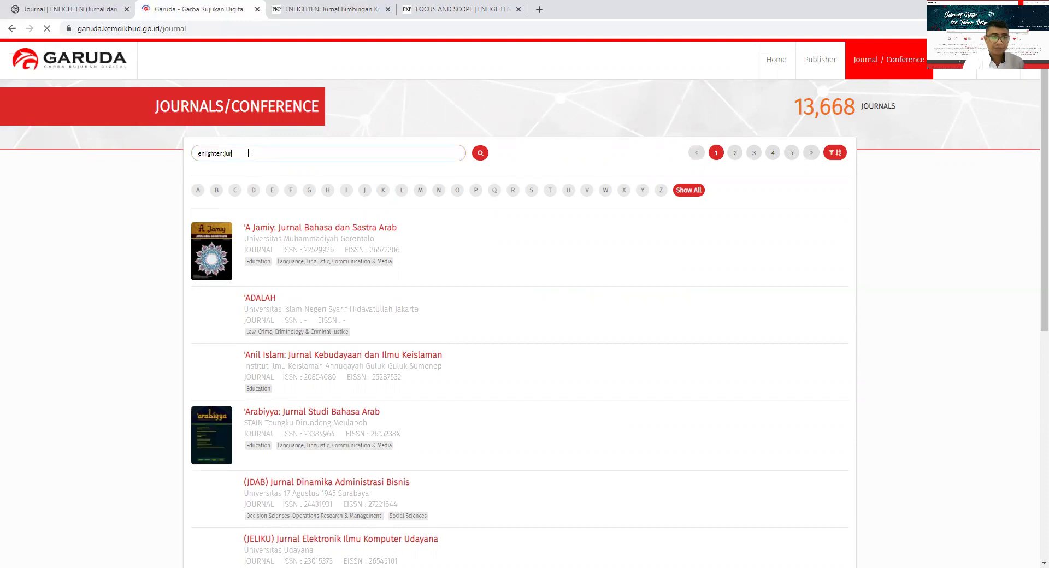
type("n jurnal")
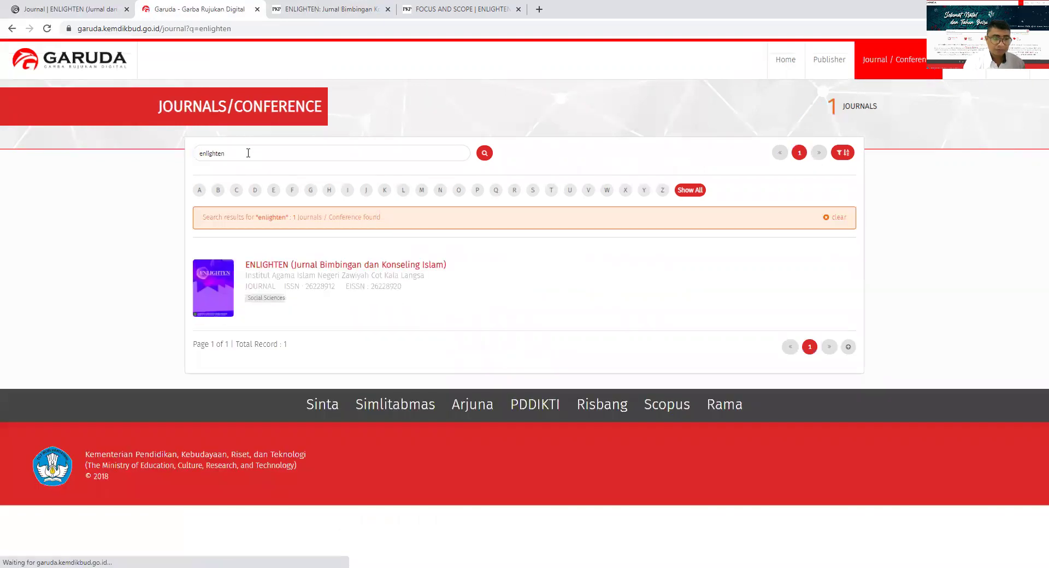
left_click(299, 265)
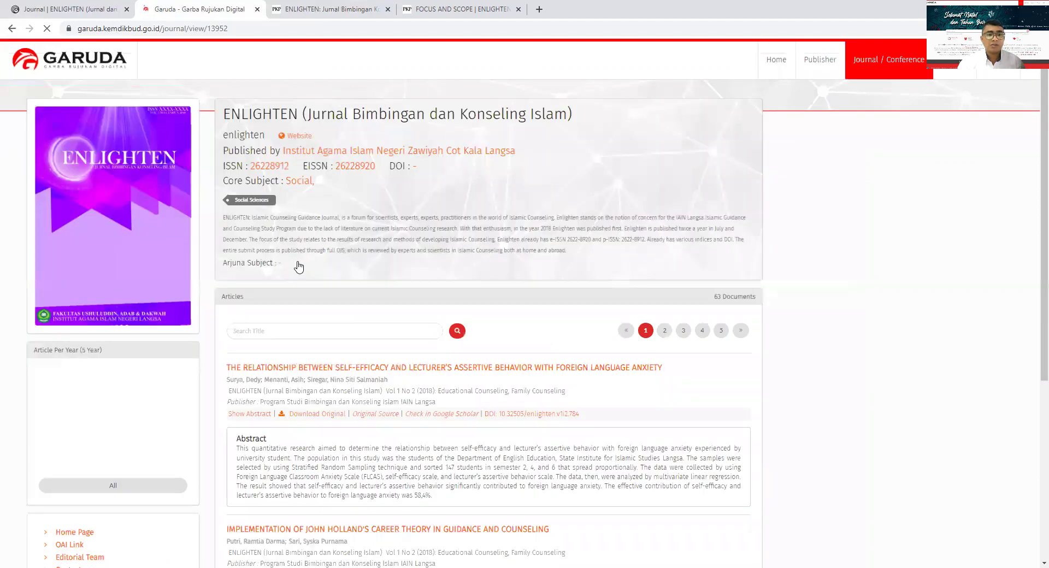
- Scroll through the ENLIGHTEN journal page to review its 63 indexed articles
scroll(147, 284, "down", 3)
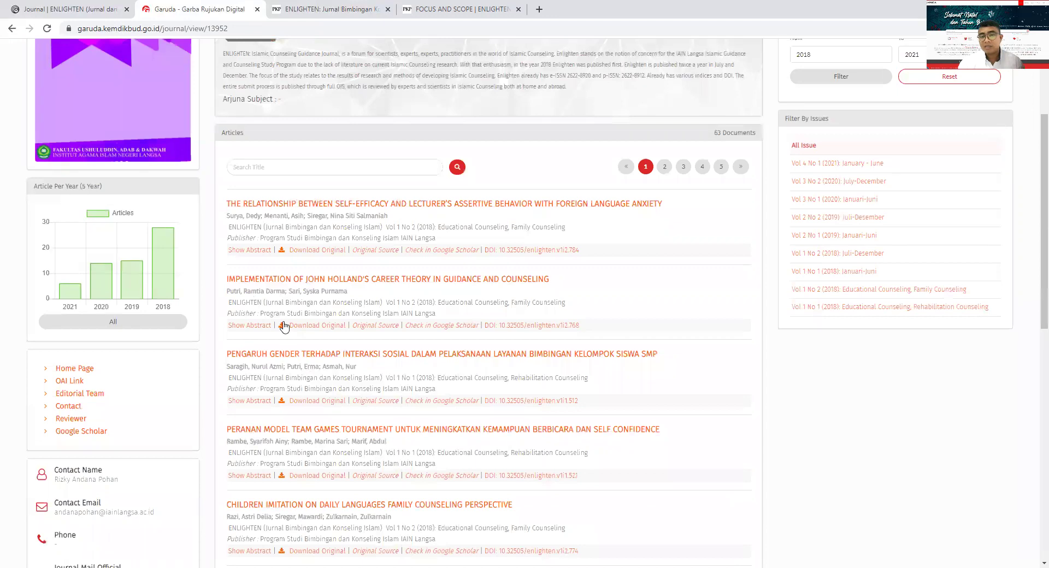
scroll(173, 346, "down", 5)
scroll(173, 346, "down", 3)
scroll(169, 347, "up", 9)
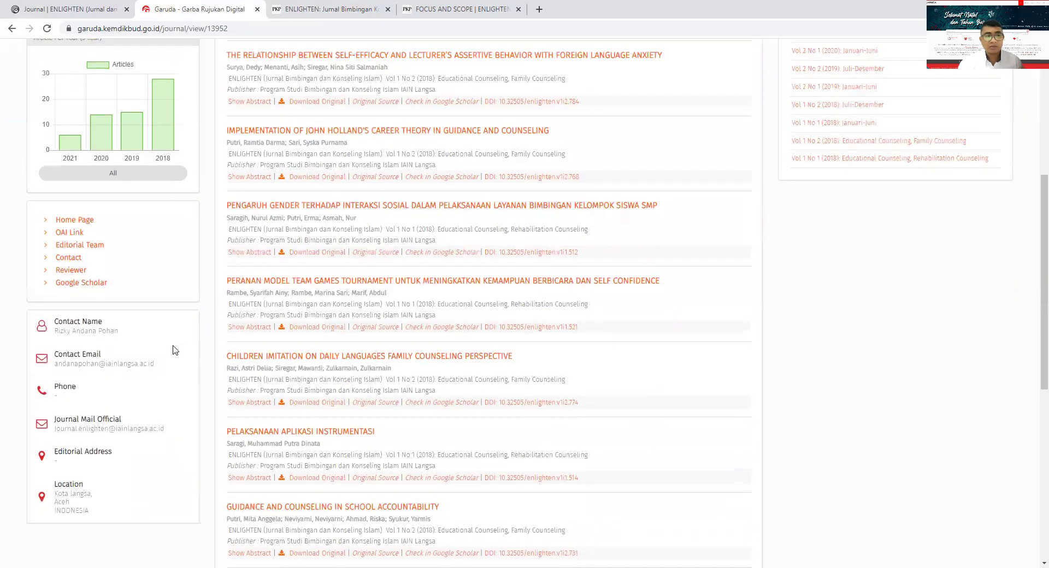
scroll(248, 480, "up", 2)
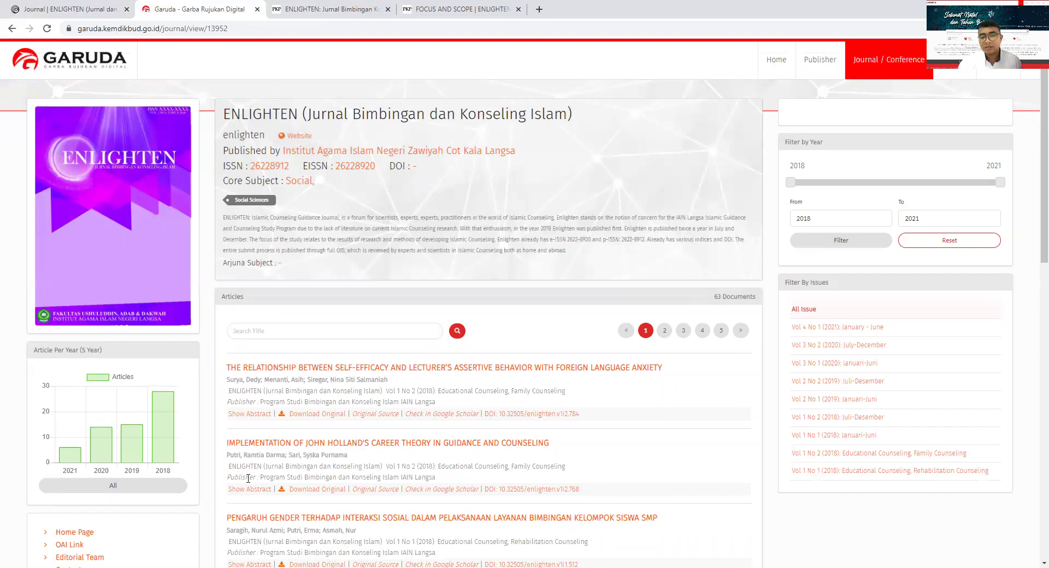